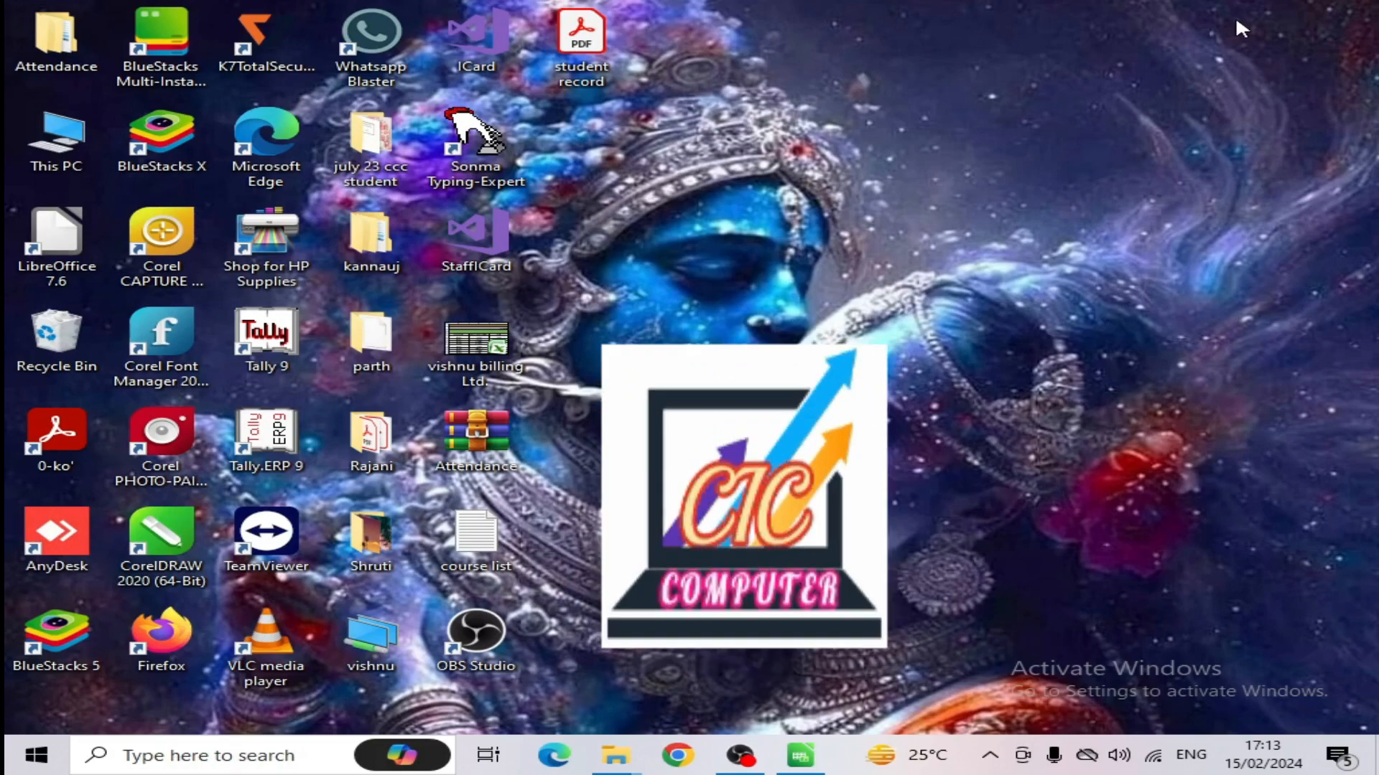
- Switch to the shit.ods spreadsheet in LibreOffice Calc and look over the commands available for sheets
{"action": "left_click", "coordinate": [824, 751]}
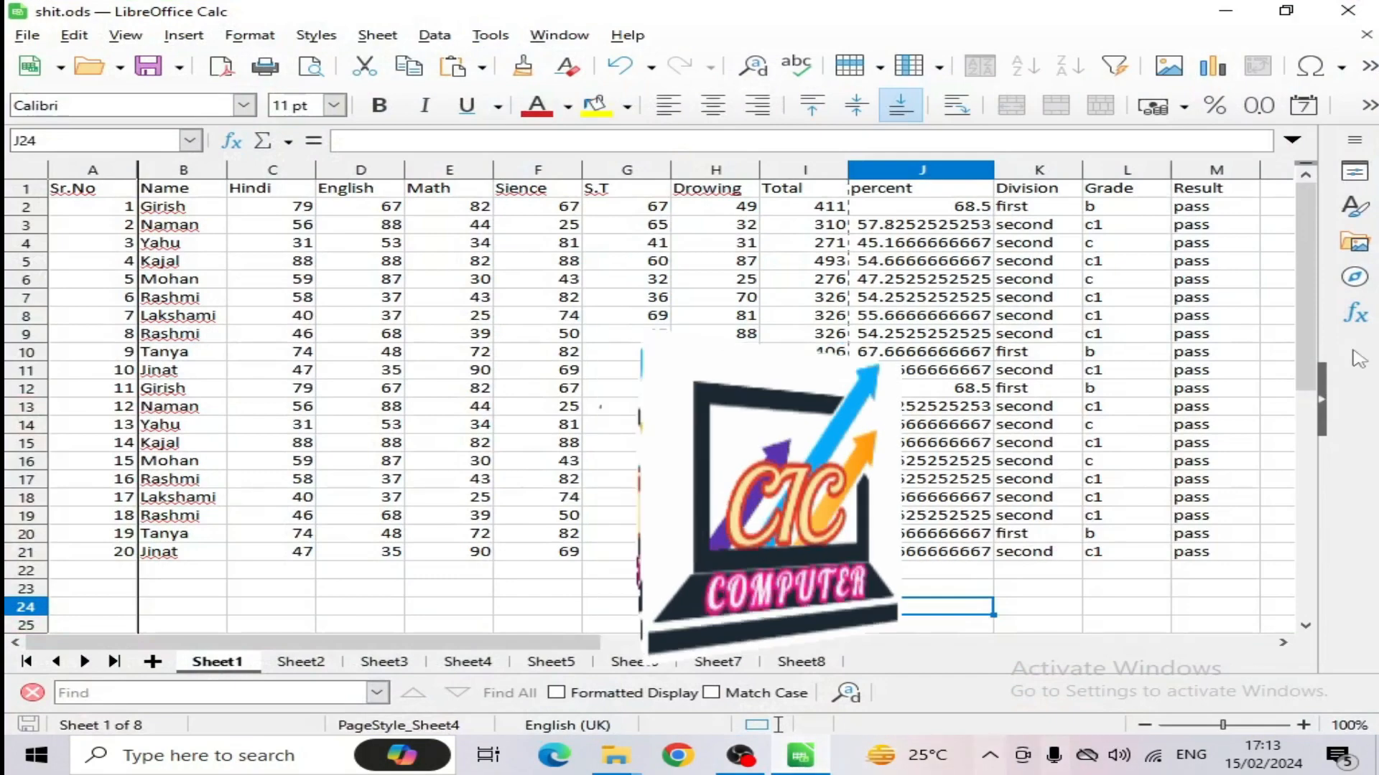
{"action": "left_click", "coordinate": [378, 36]}
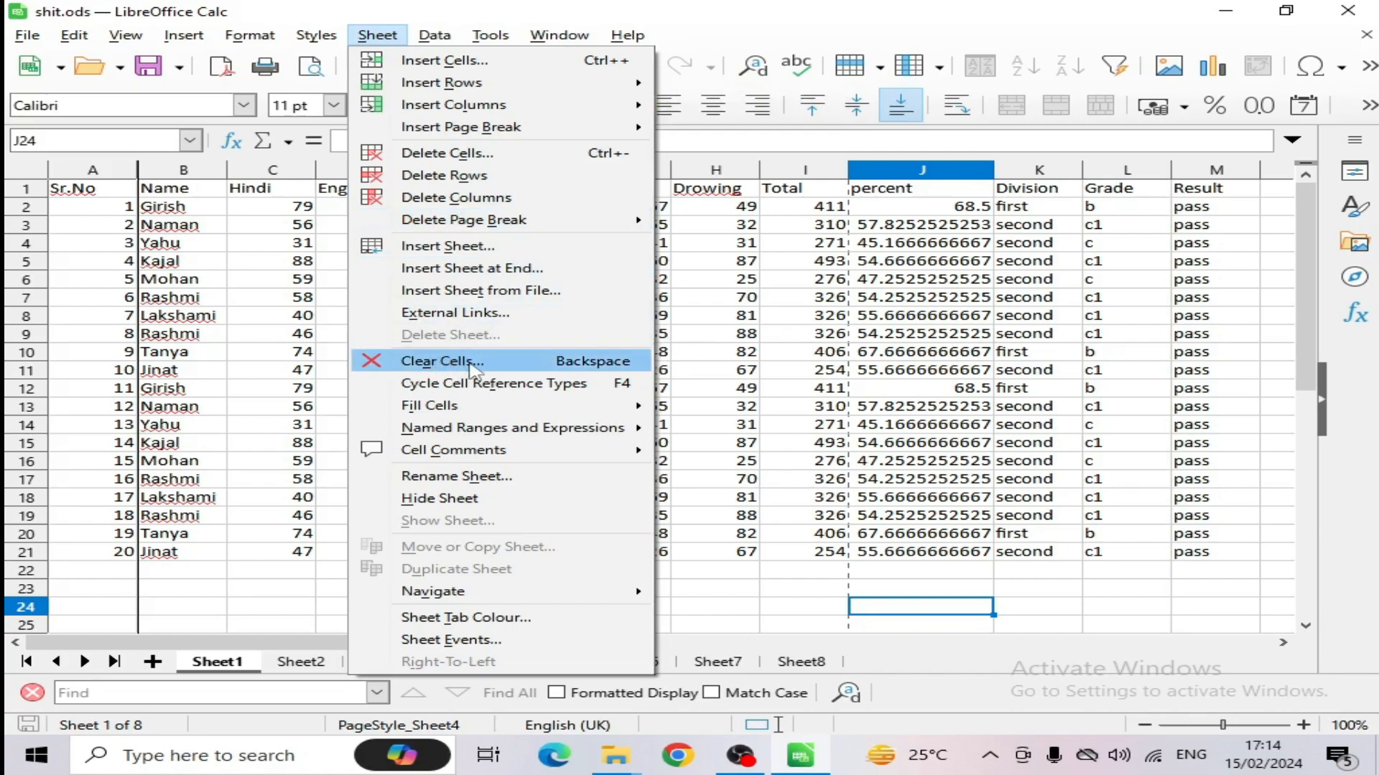
{"action": "left_click", "coordinate": [833, 385]}
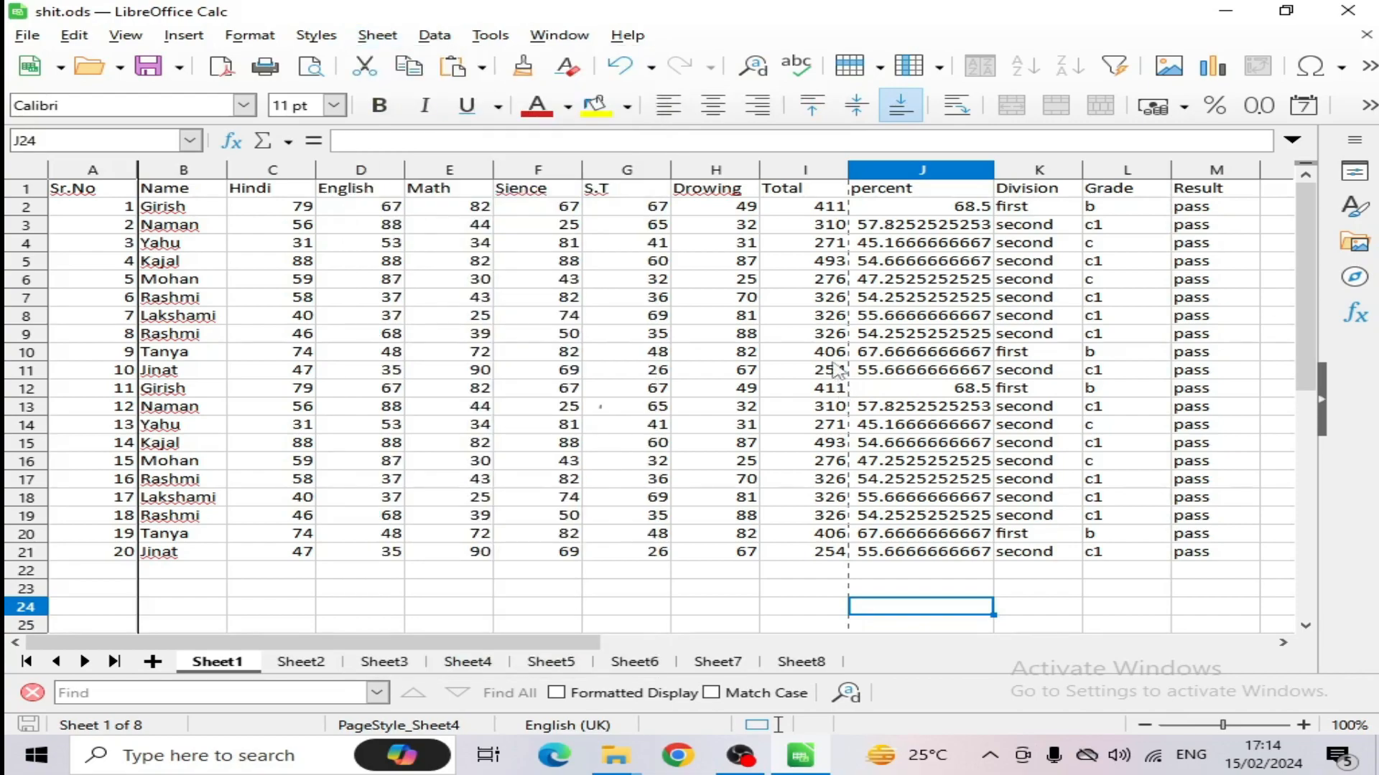
{"action": "left_click_drag", "start_coordinate": [625, 208], "coordinate": [644, 550]}
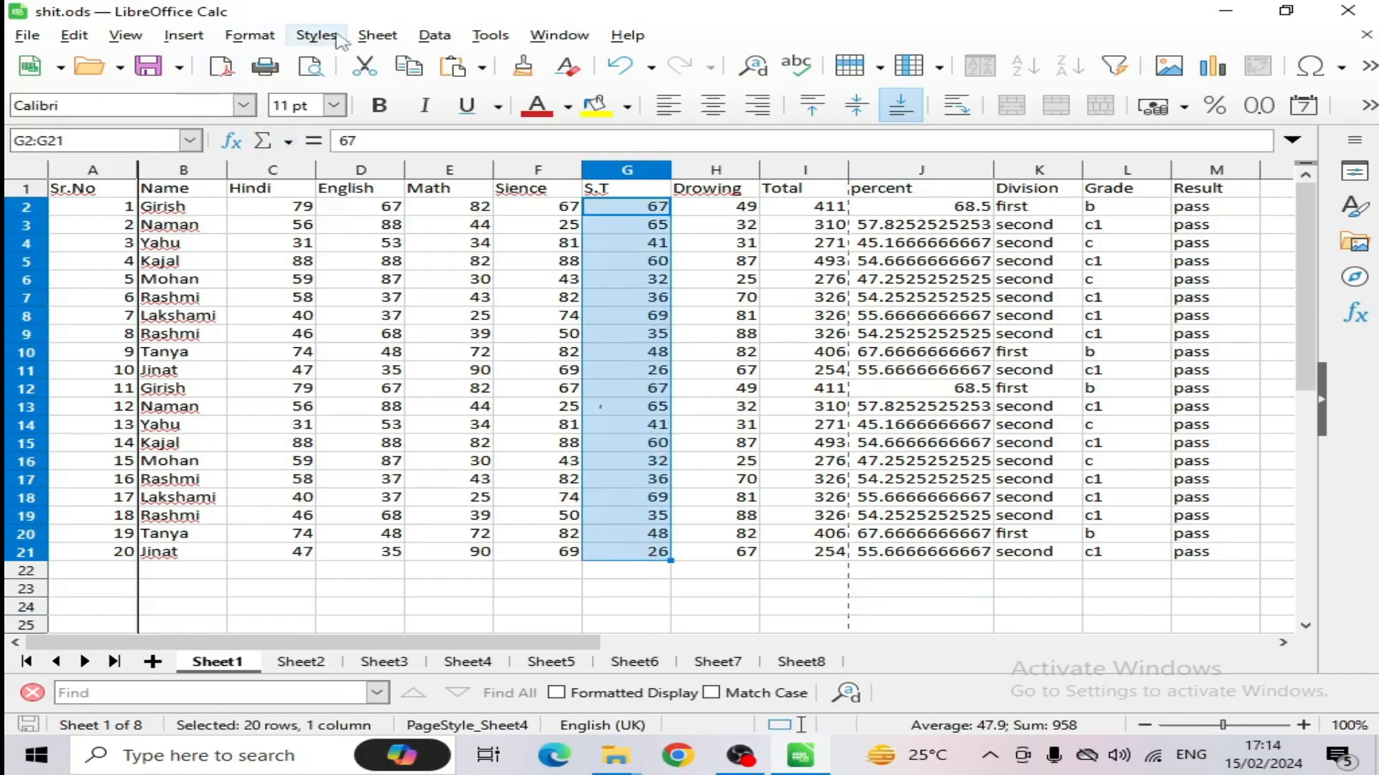
{"action": "left_click", "coordinate": [377, 35]}
{"action": "left_click", "coordinate": [447, 361]}
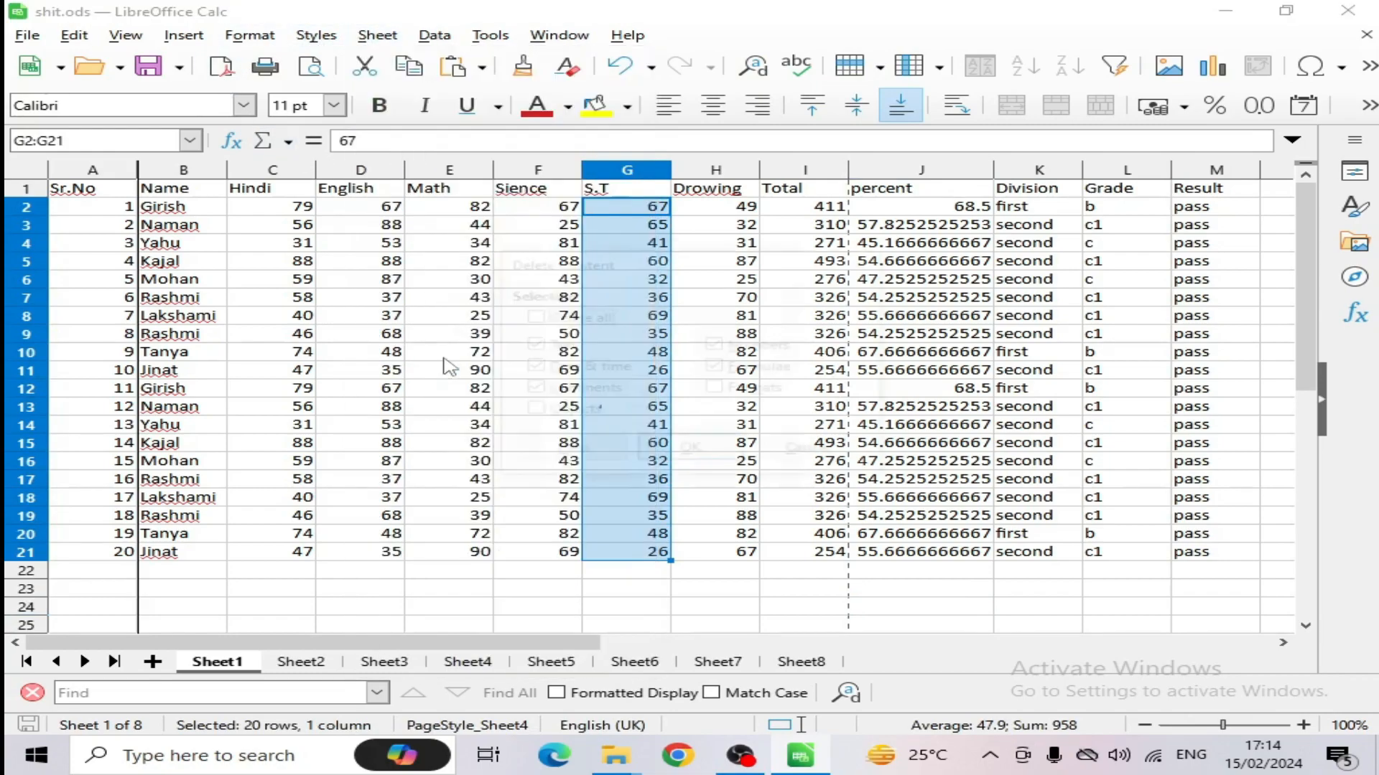
{"action": "left_click_drag", "start_coordinate": [693, 264], "coordinate": [926, 321]}
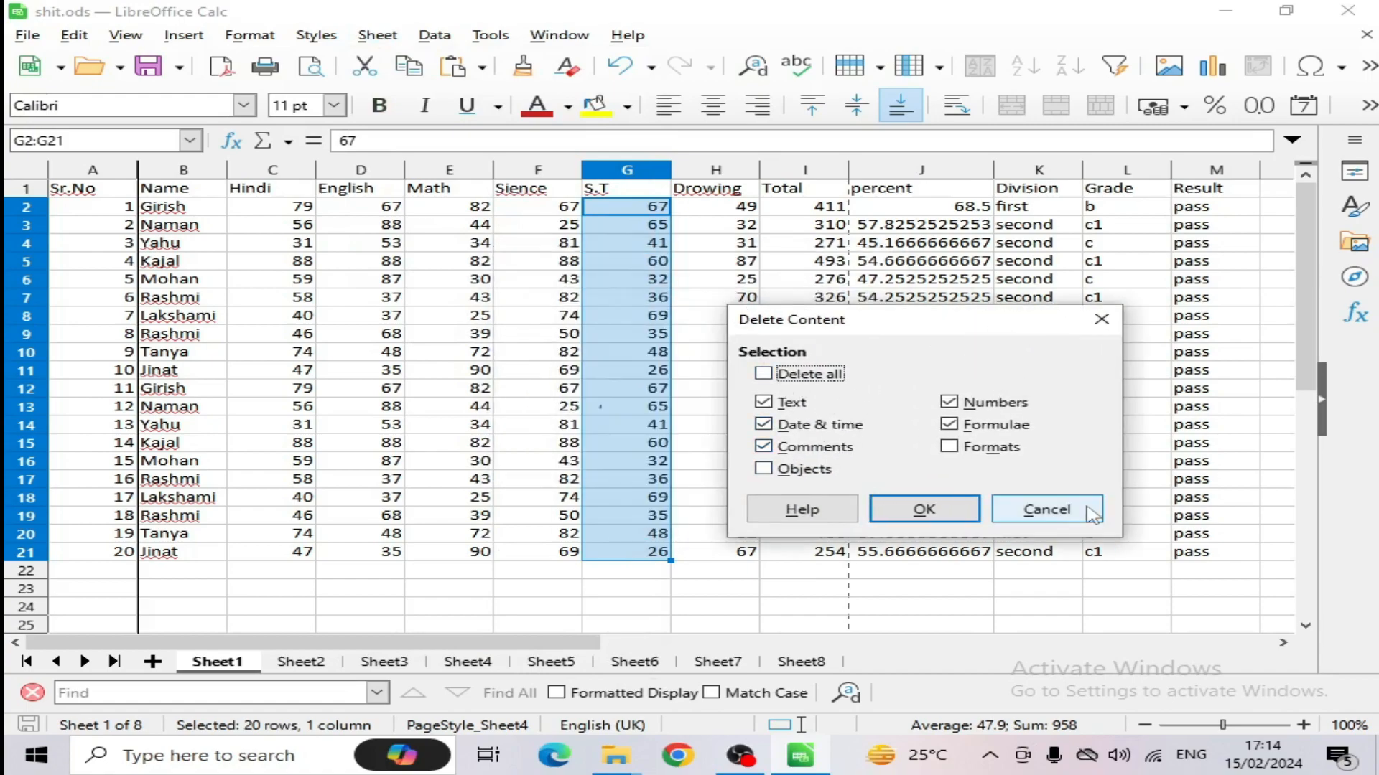
{"action": "left_click", "coordinate": [1046, 509]}
{"action": "left_click", "coordinate": [948, 406]}
- Clear the numbers, dates and comments from A1:M21 while keeping its text and formulae
{"action": "left_click_drag", "start_coordinate": [72, 188], "coordinate": [372, 564]}
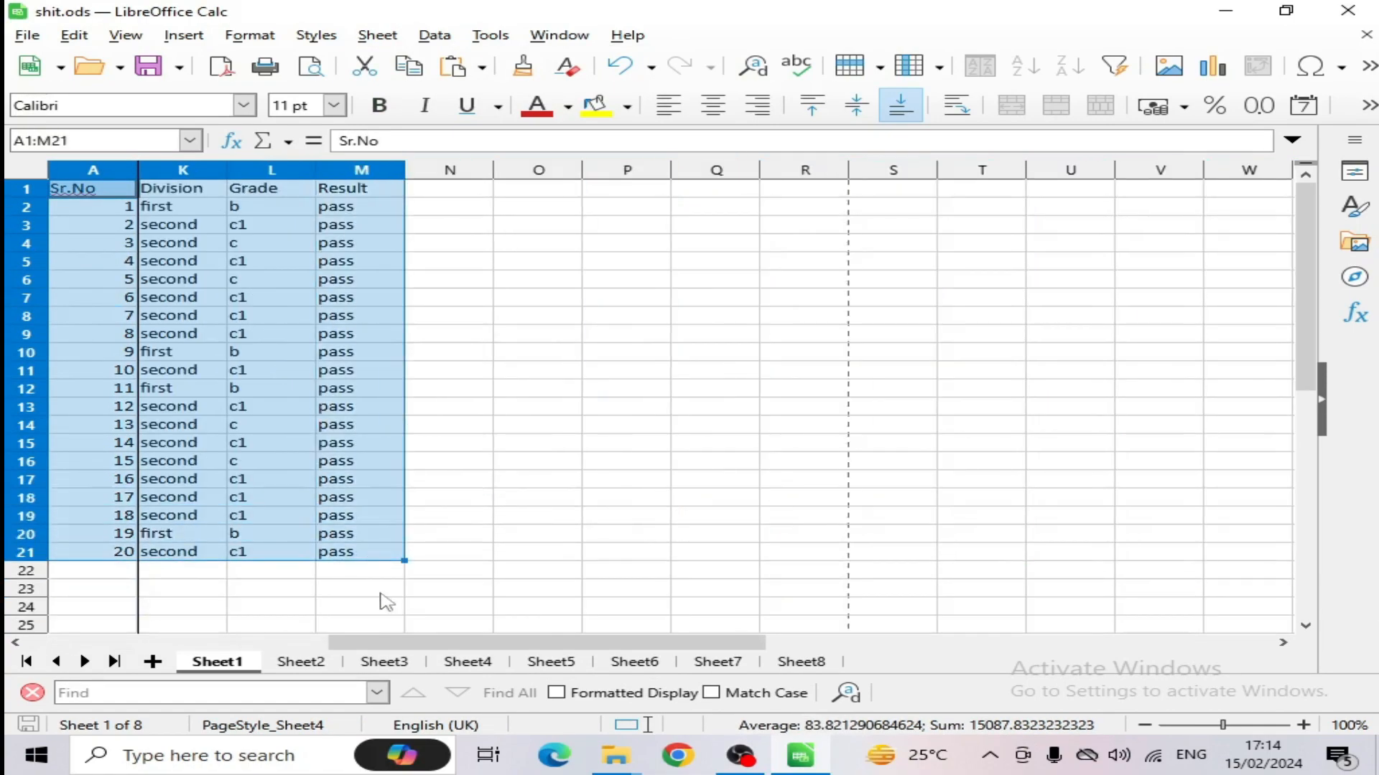
{"action": "left_click_drag", "start_coordinate": [378, 642], "coordinate": [79, 641]}
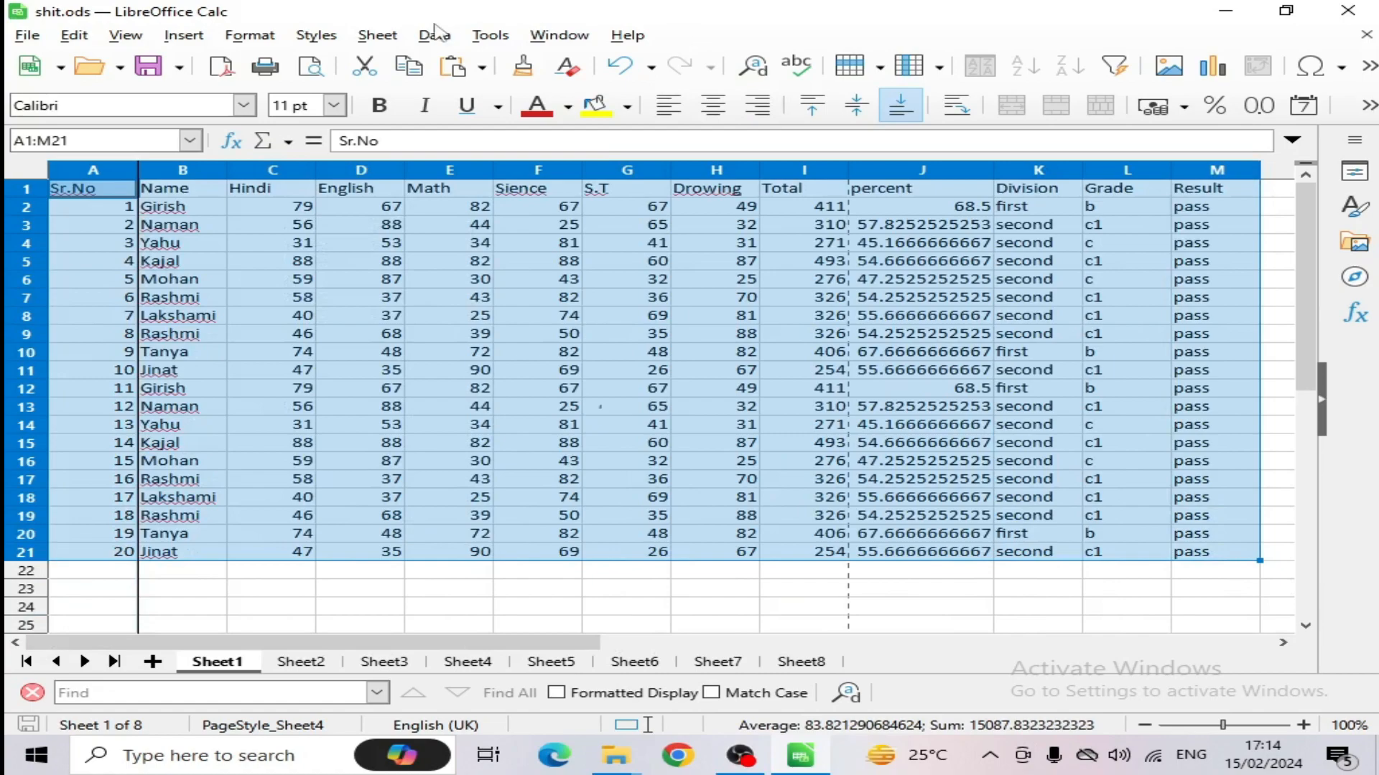
{"action": "left_click", "coordinate": [378, 35]}
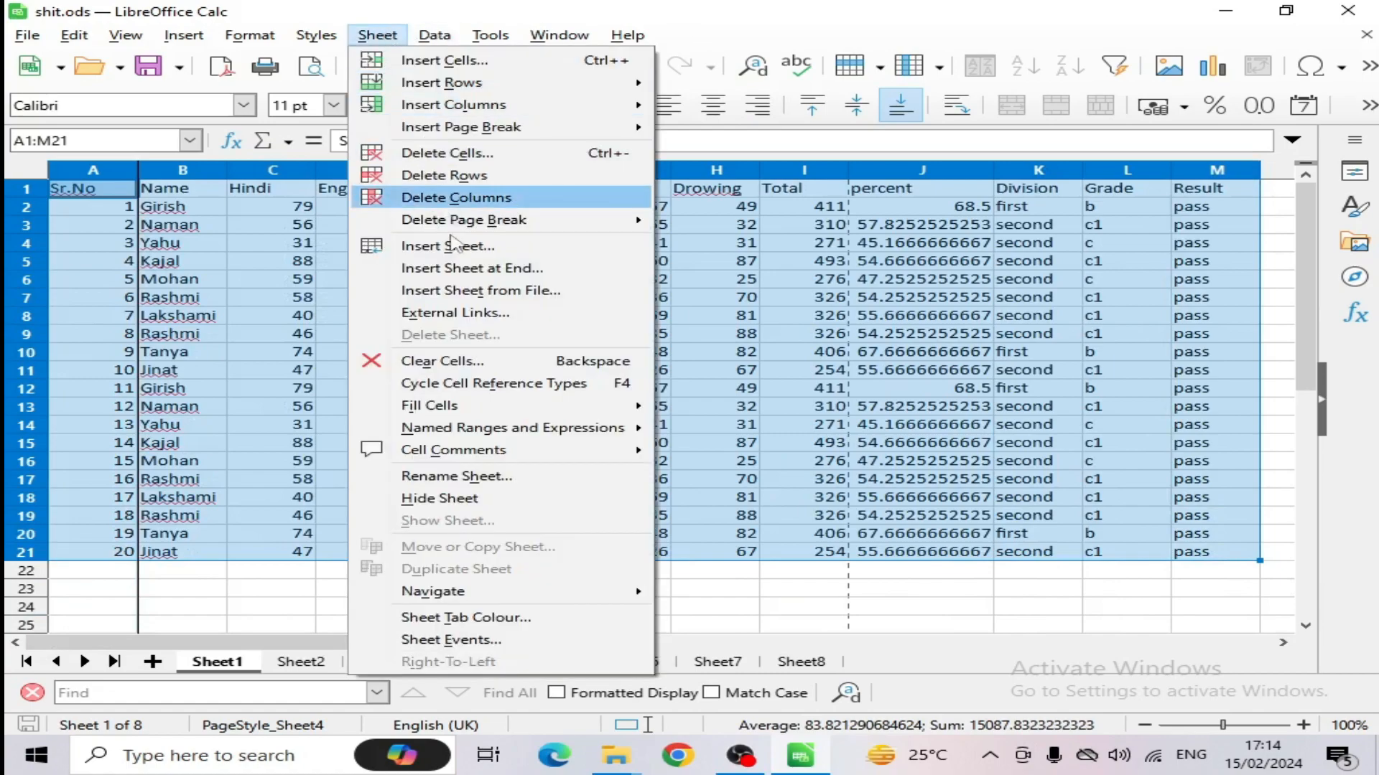
{"action": "left_click", "coordinate": [443, 366]}
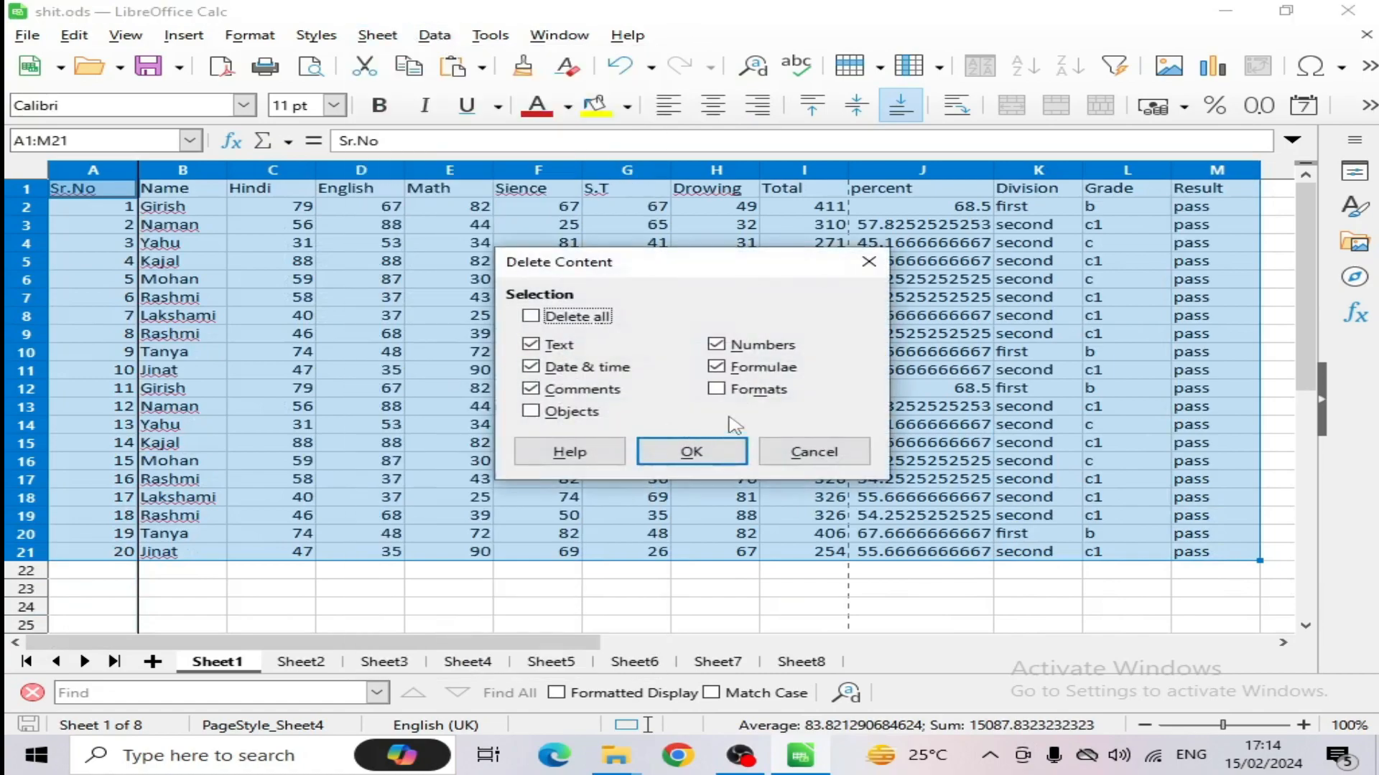
{"action": "left_click", "coordinate": [530, 344]}
{"action": "left_click", "coordinate": [718, 368]}
{"action": "left_click", "coordinate": [693, 453]}
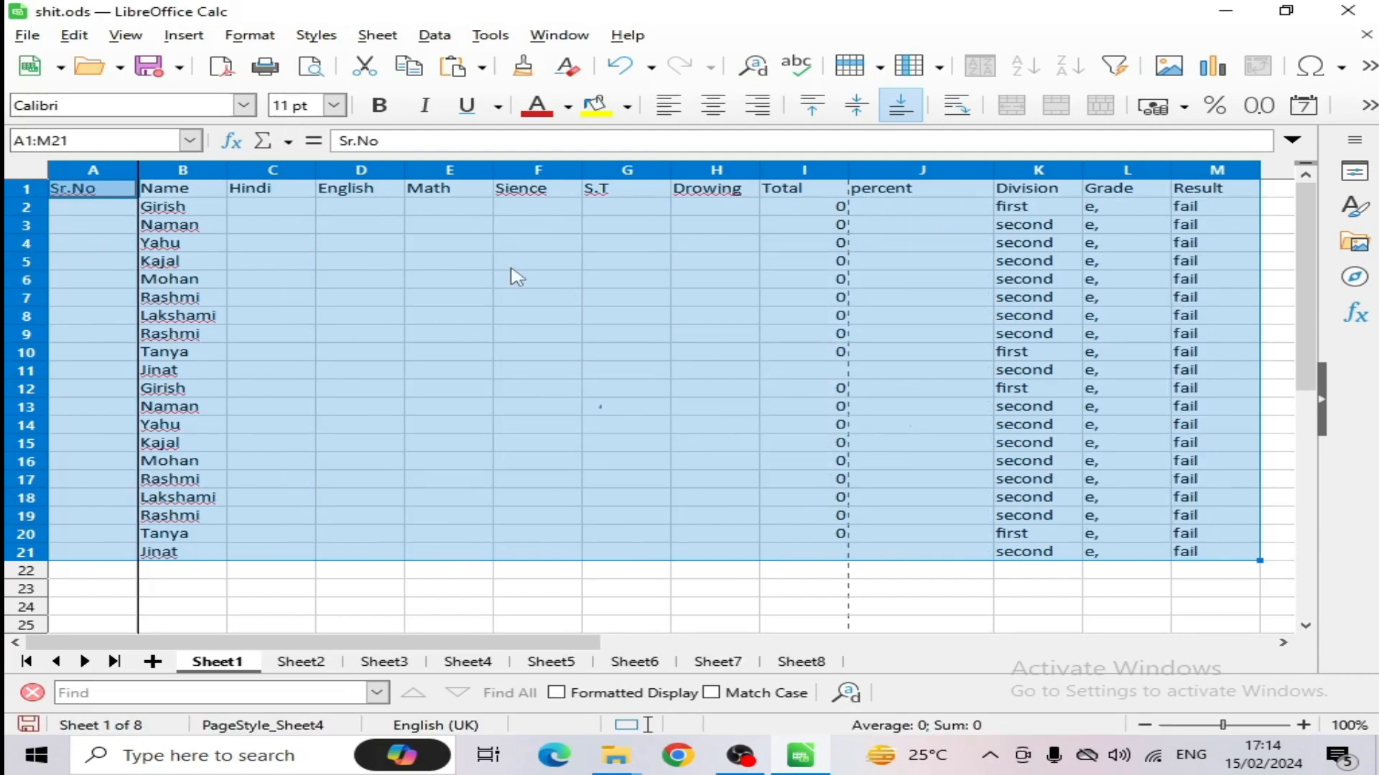
- Inspect cells in the Total, Division and Grade columns to tell which hold formulas and which hold plain text
{"action": "left_click", "coordinate": [790, 209]}
{"action": "left_click", "coordinate": [804, 261]}
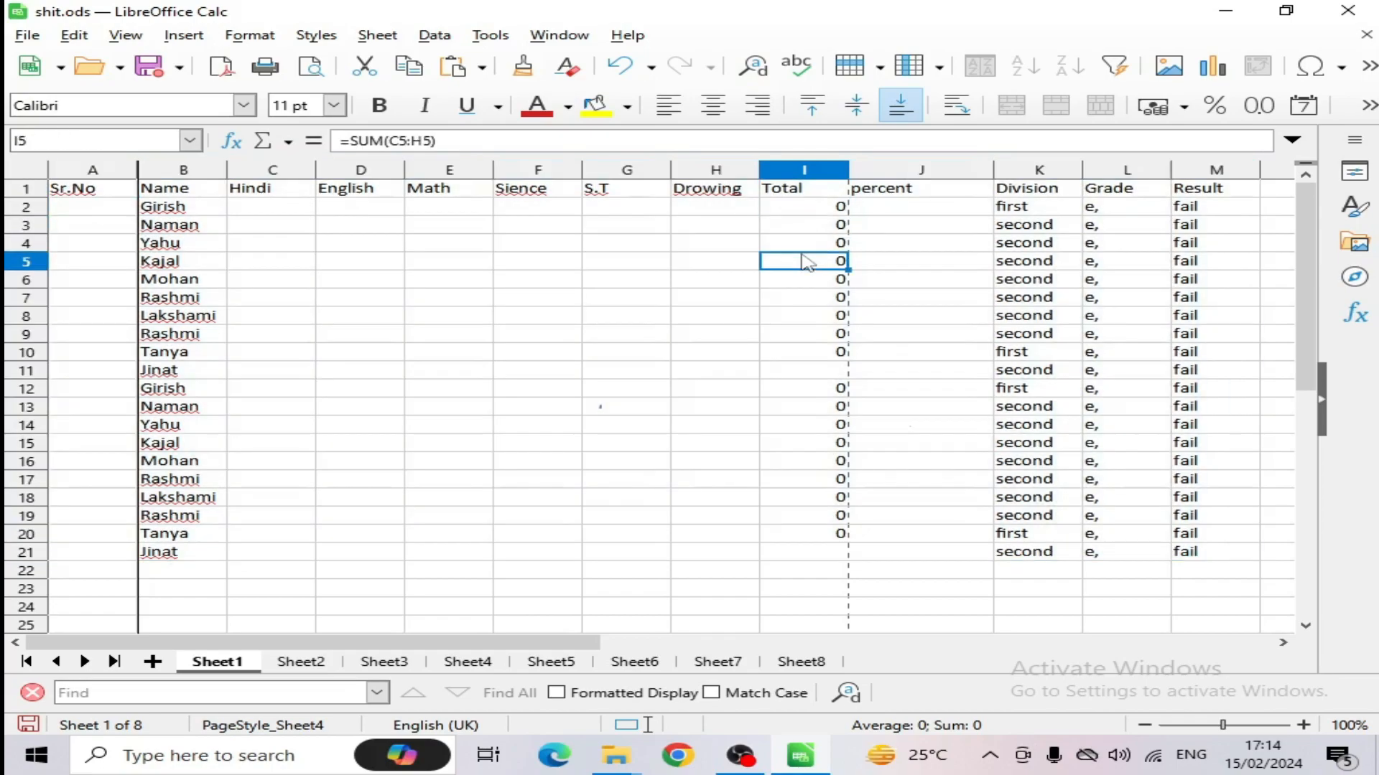
{"action": "left_click", "coordinate": [862, 300]}
{"action": "left_click_drag", "start_coordinate": [808, 388], "coordinate": [811, 407]}
{"action": "left_click", "coordinate": [1035, 353]}
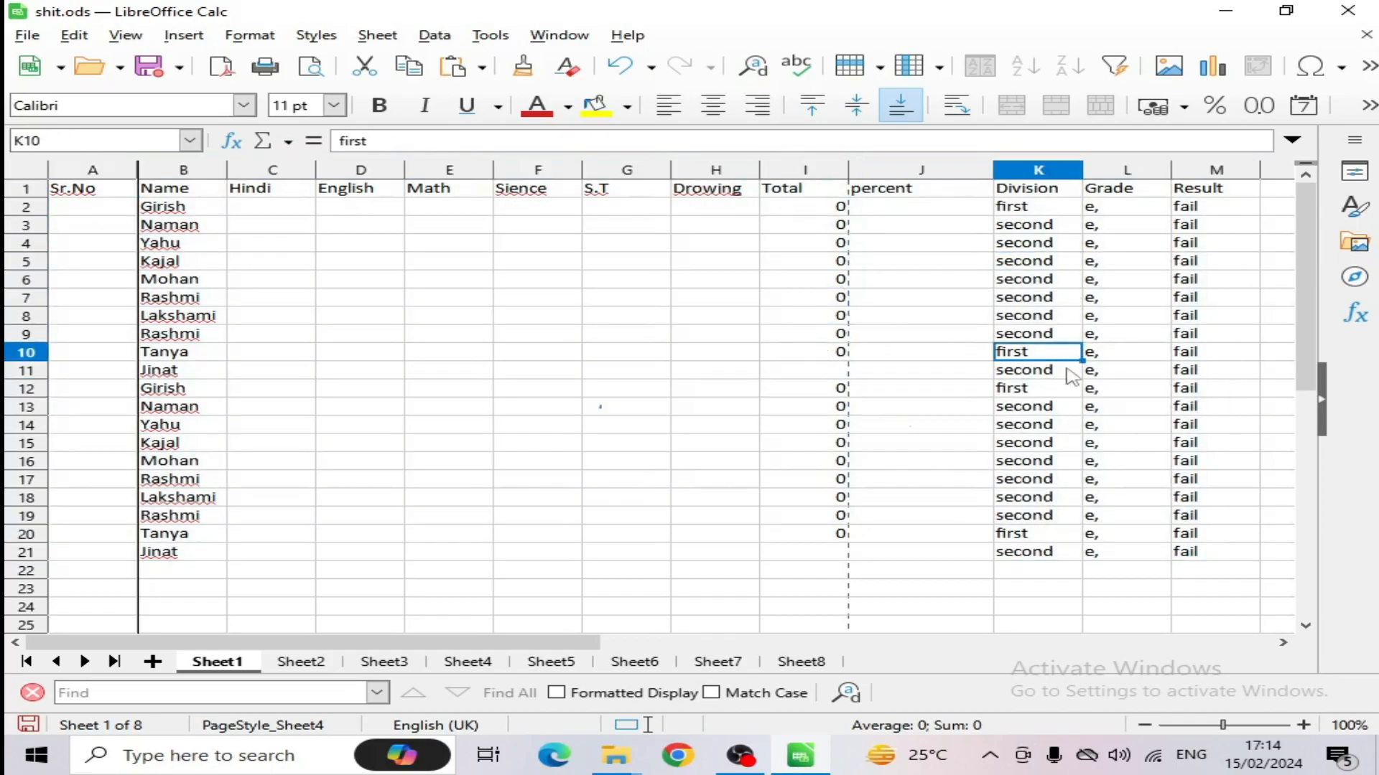
{"action": "left_click", "coordinate": [1055, 407]}
{"action": "left_click", "coordinate": [1114, 259]}
{"action": "left_click", "coordinate": [1116, 282]}
{"action": "left_click", "coordinate": [1138, 353]}
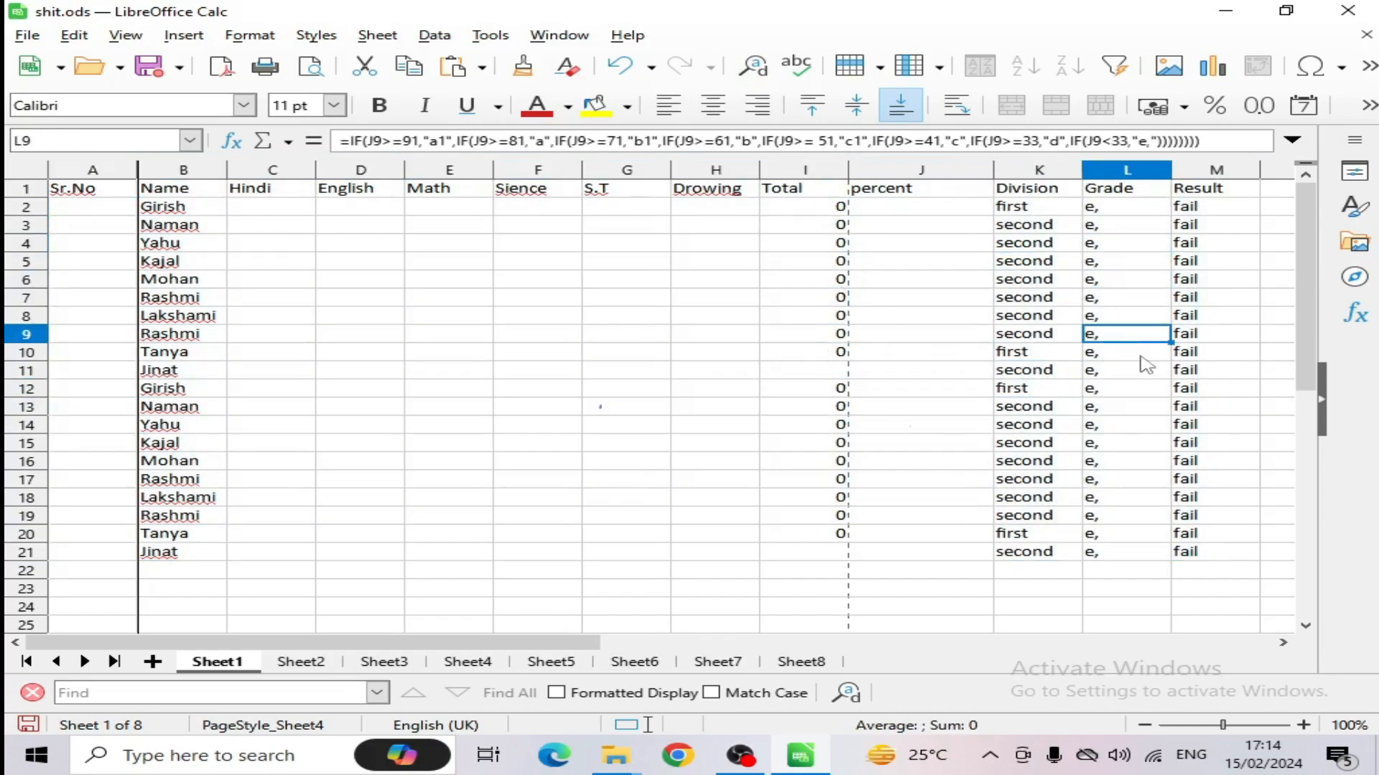
{"action": "left_click", "coordinate": [1138, 394]}
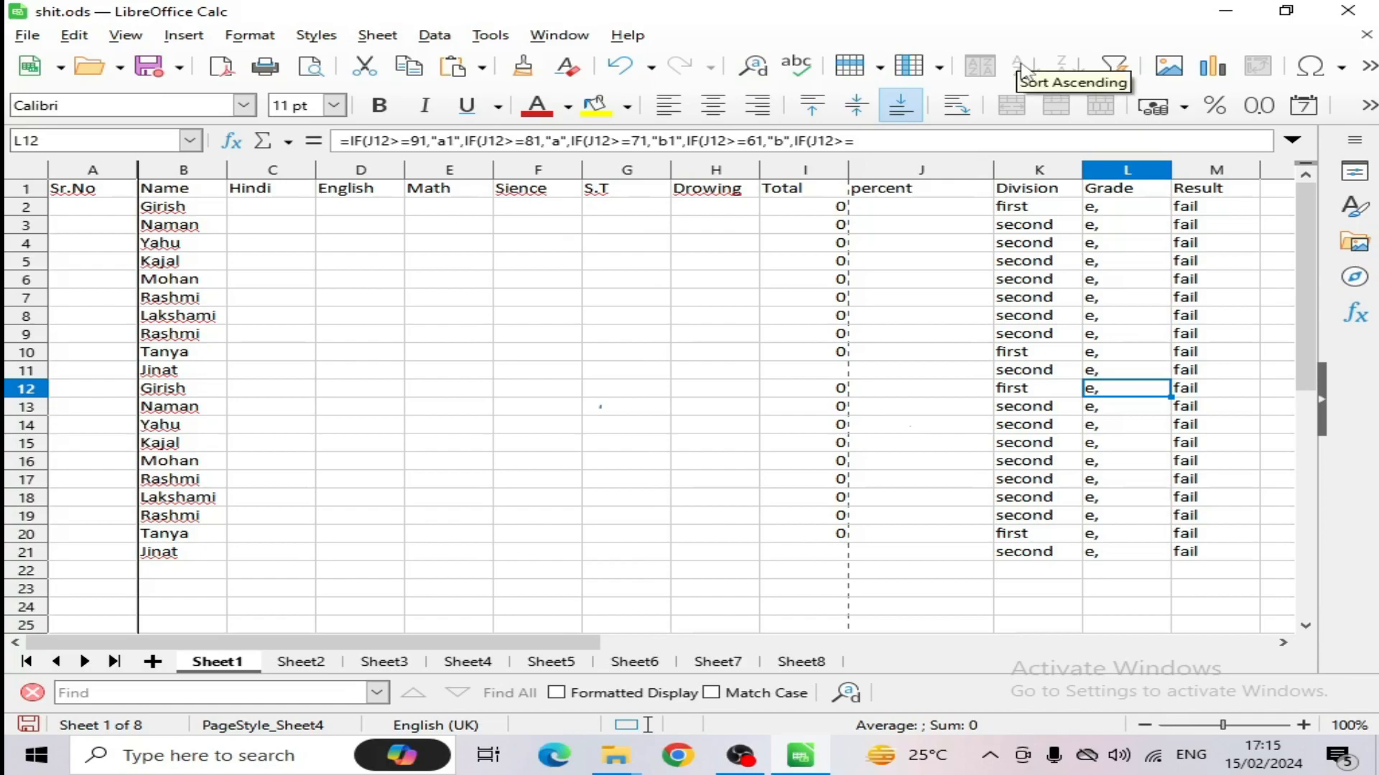
- Undo the clearing of the marks table
{"action": "key", "text": "ctrl+z"}
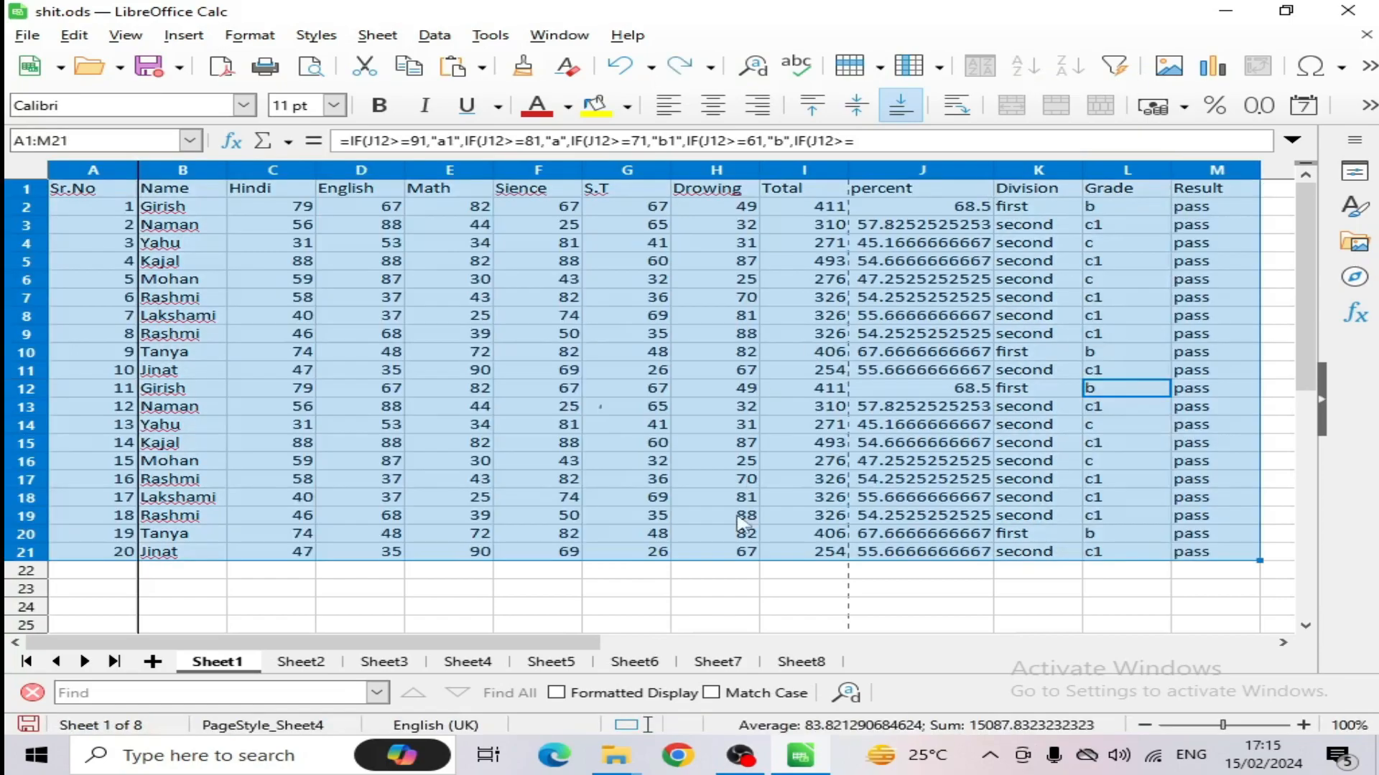
{"action": "left_click", "coordinate": [714, 589]}
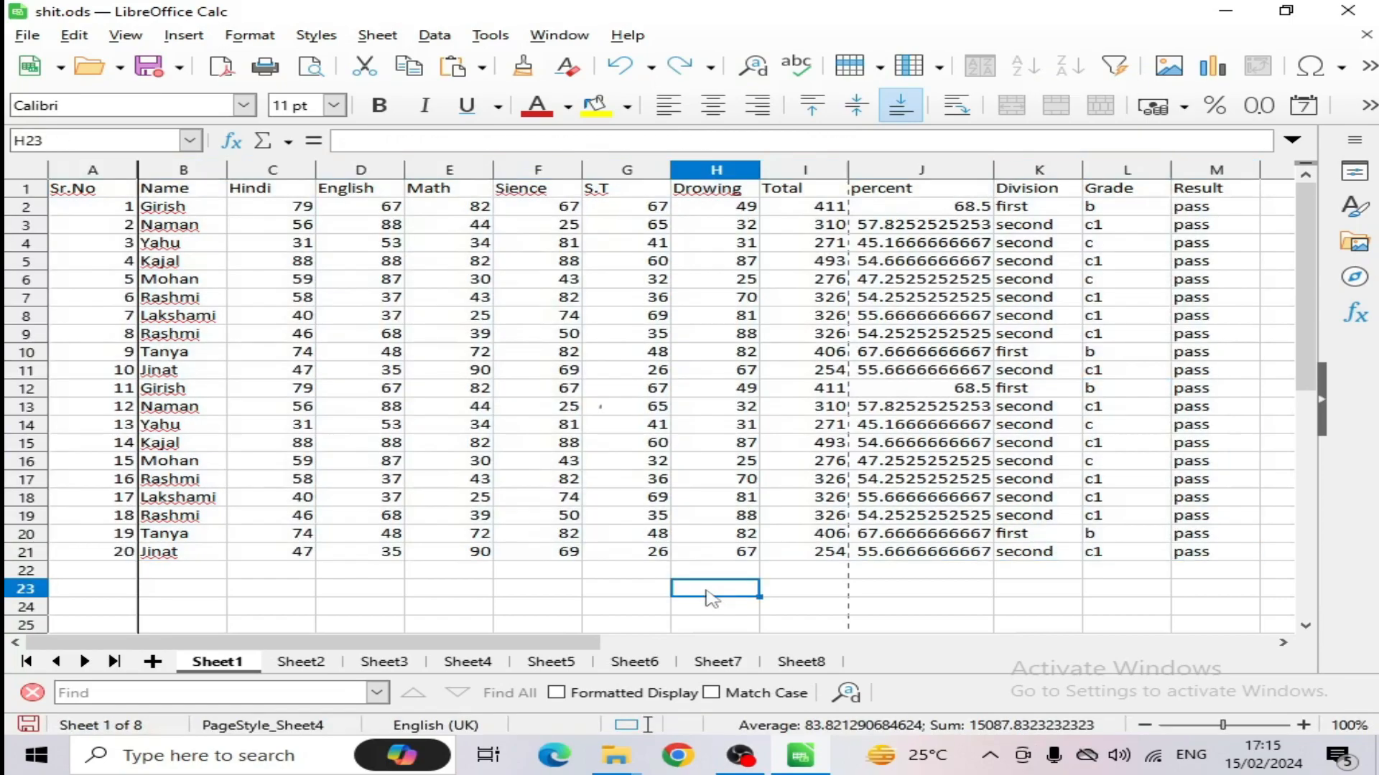
- Try to cycle the cell reference types on the empty cell H23
{"action": "left_click", "coordinate": [378, 37]}
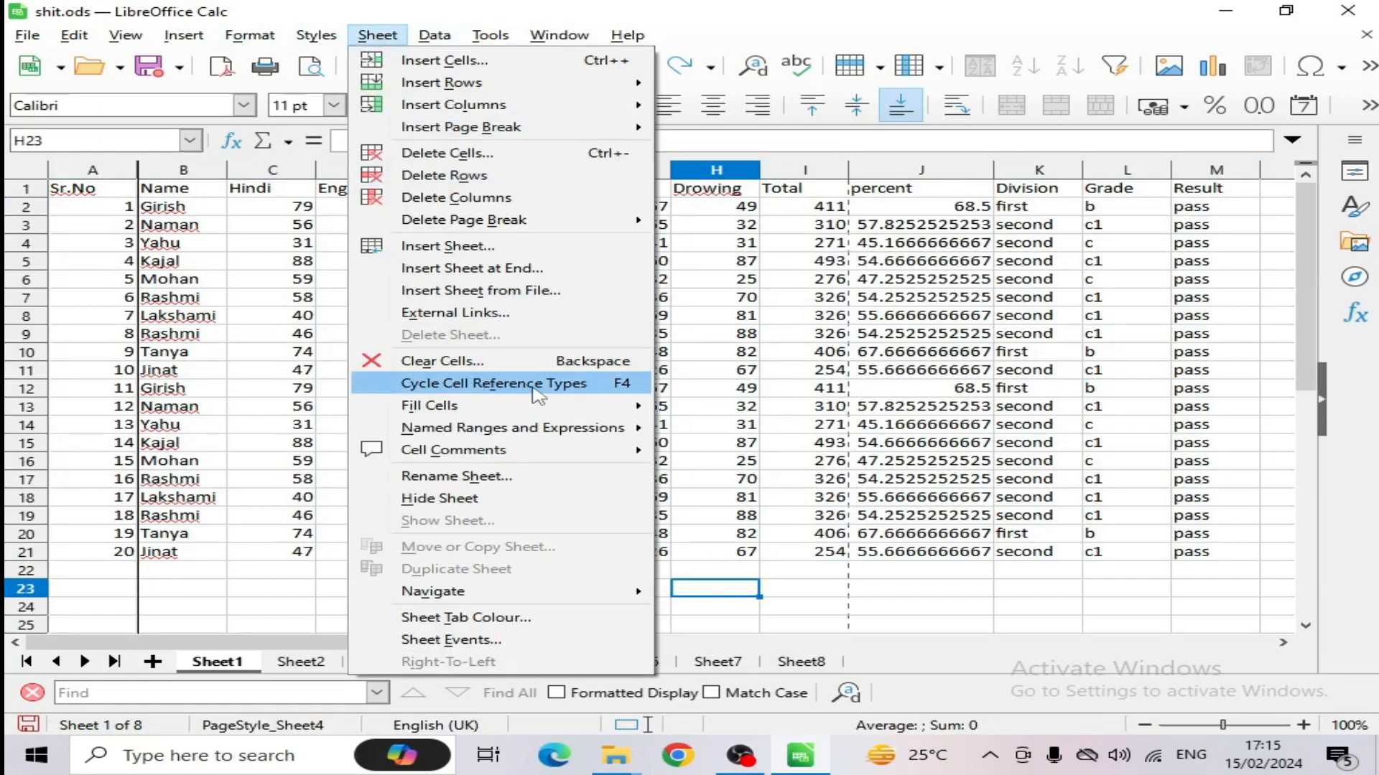
{"action": "left_click", "coordinate": [611, 388]}
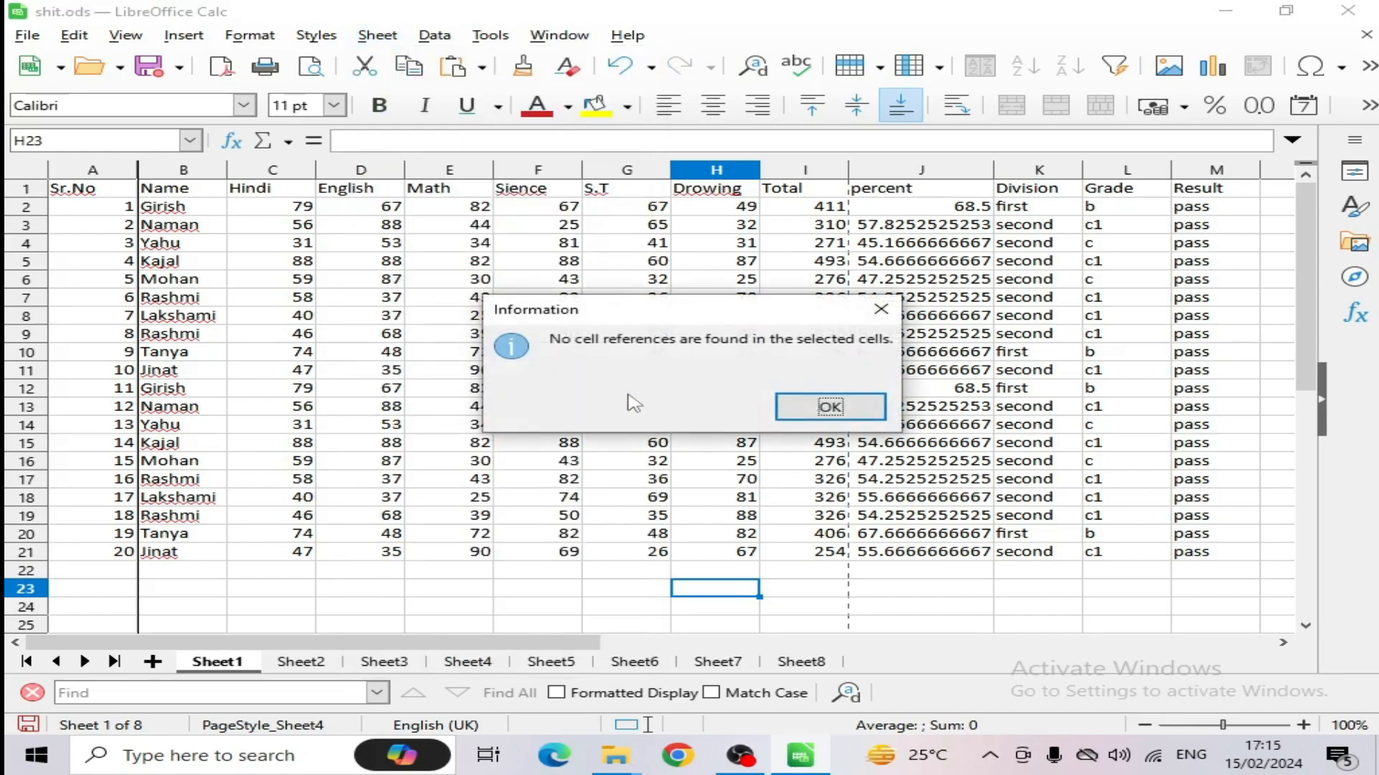
{"action": "left_click", "coordinate": [847, 405]}
{"action": "left_click", "coordinate": [919, 334]}
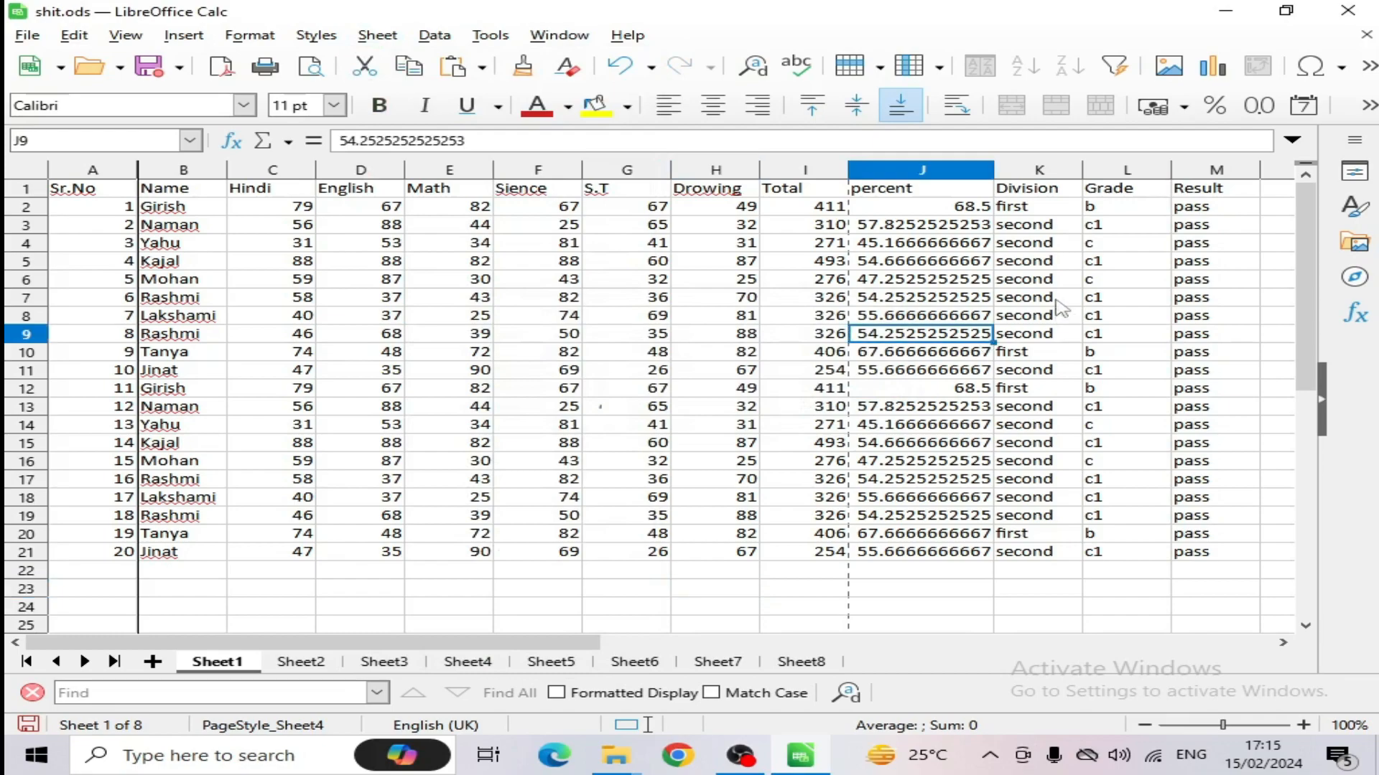
{"action": "left_click", "coordinate": [404, 35]}
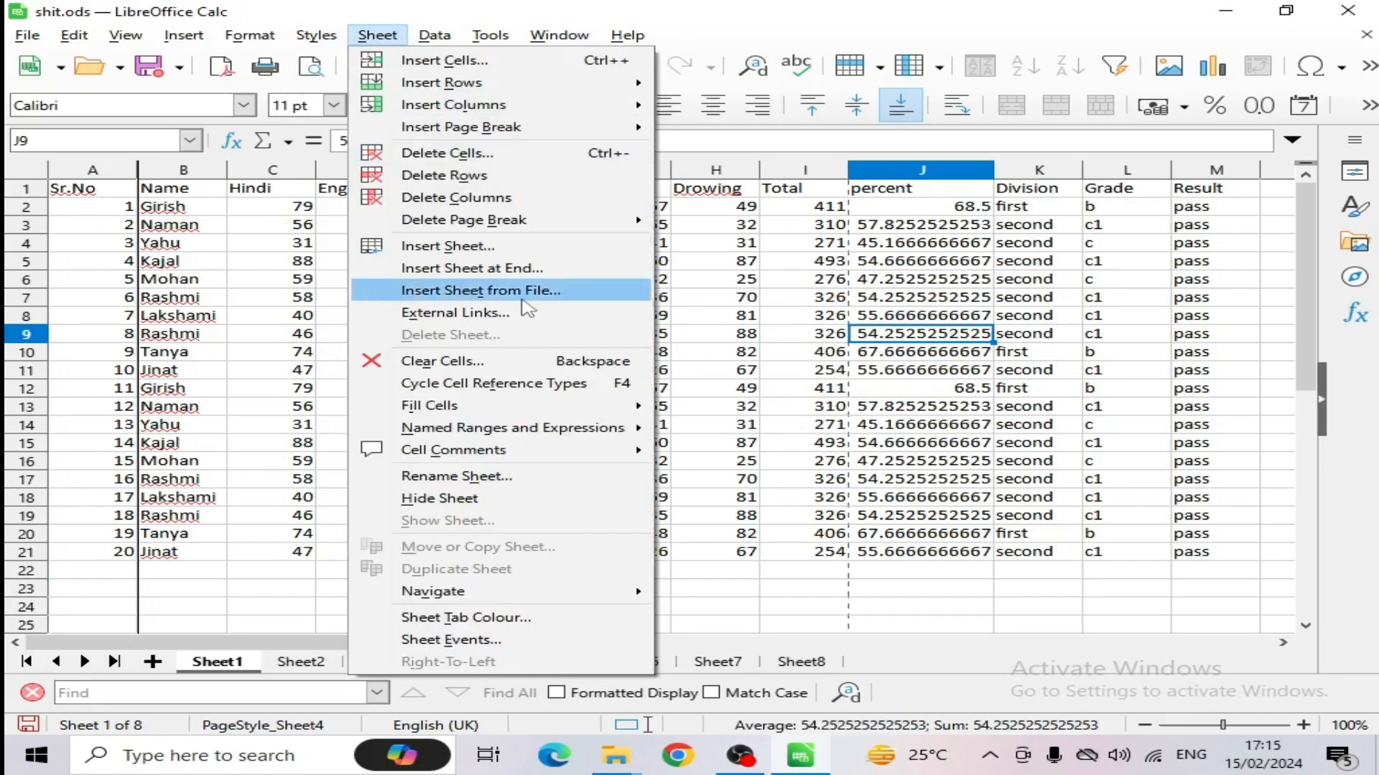
{"action": "mouse_move", "coordinate": [553, 407]}
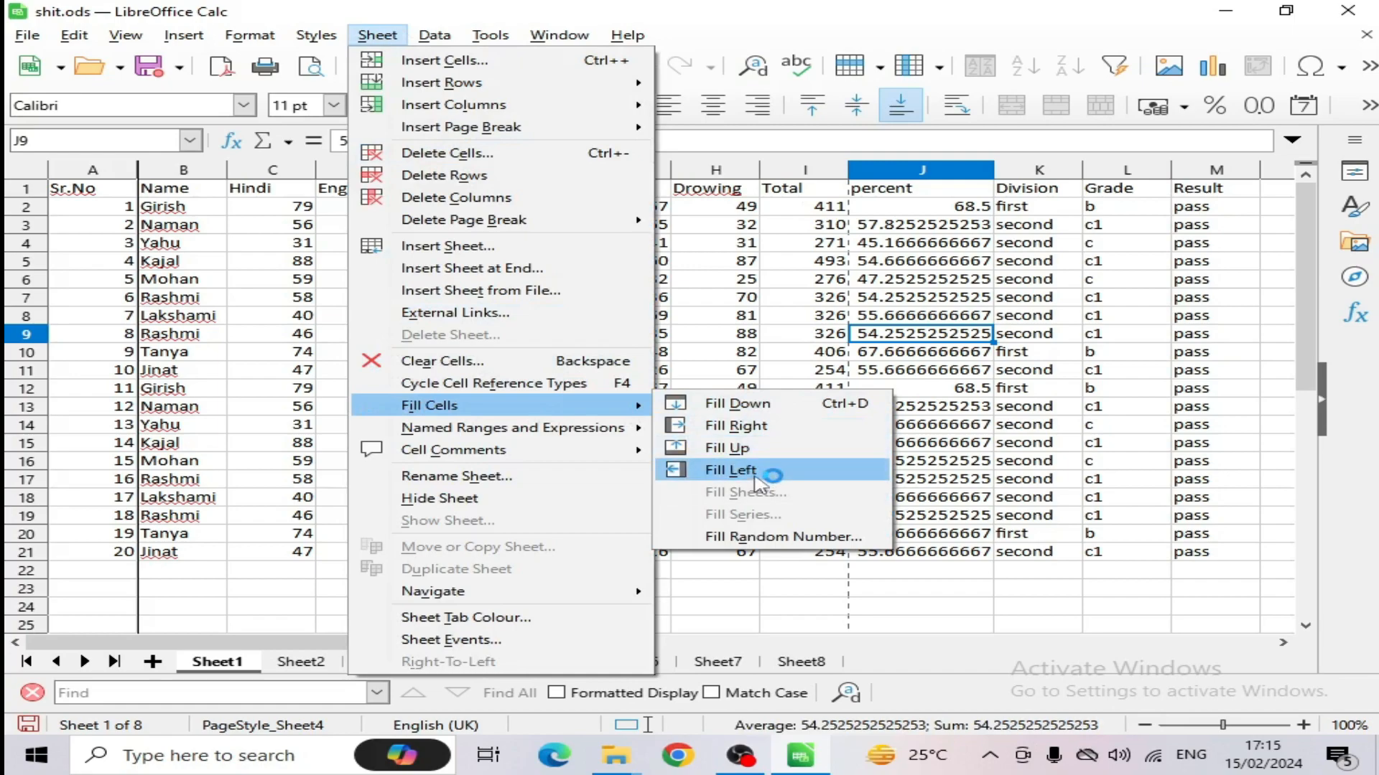
{"action": "key", "text": "Escape"}
{"action": "key", "text": "Escape"}
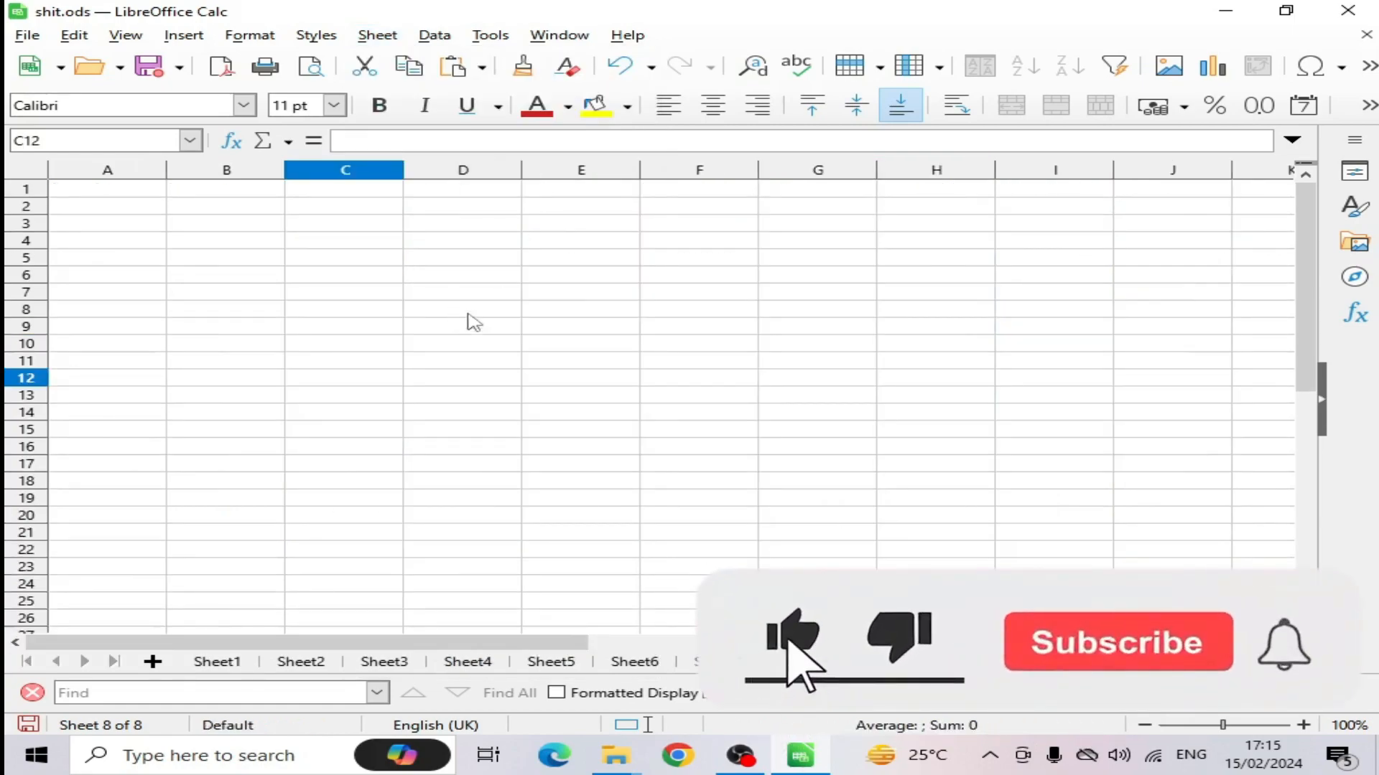
- On Sheet8, enter 1 in D4 and autofill the number series down to D22 and across to I4
{"action": "left_click", "coordinate": [463, 239]}
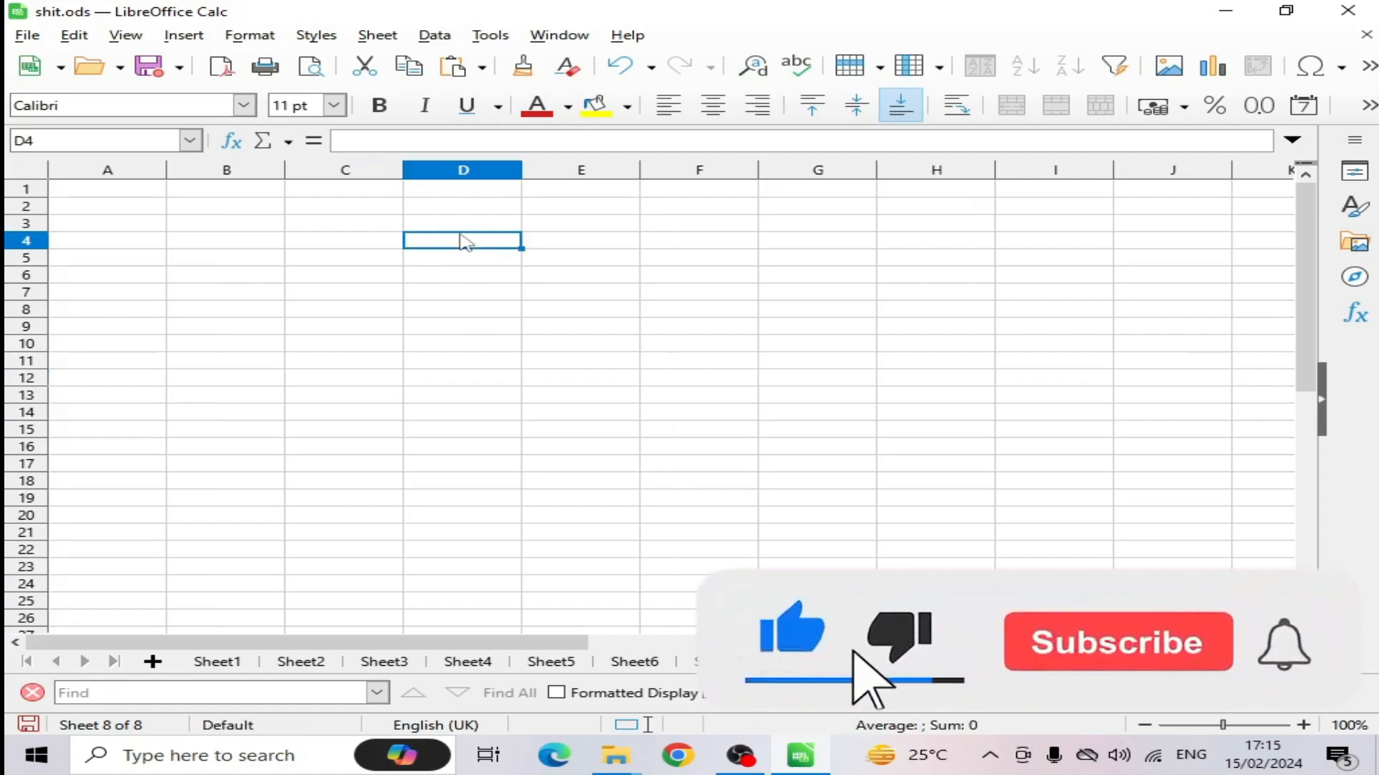
{"action": "type", "text": "1"}
{"action": "key", "text": "Return"}
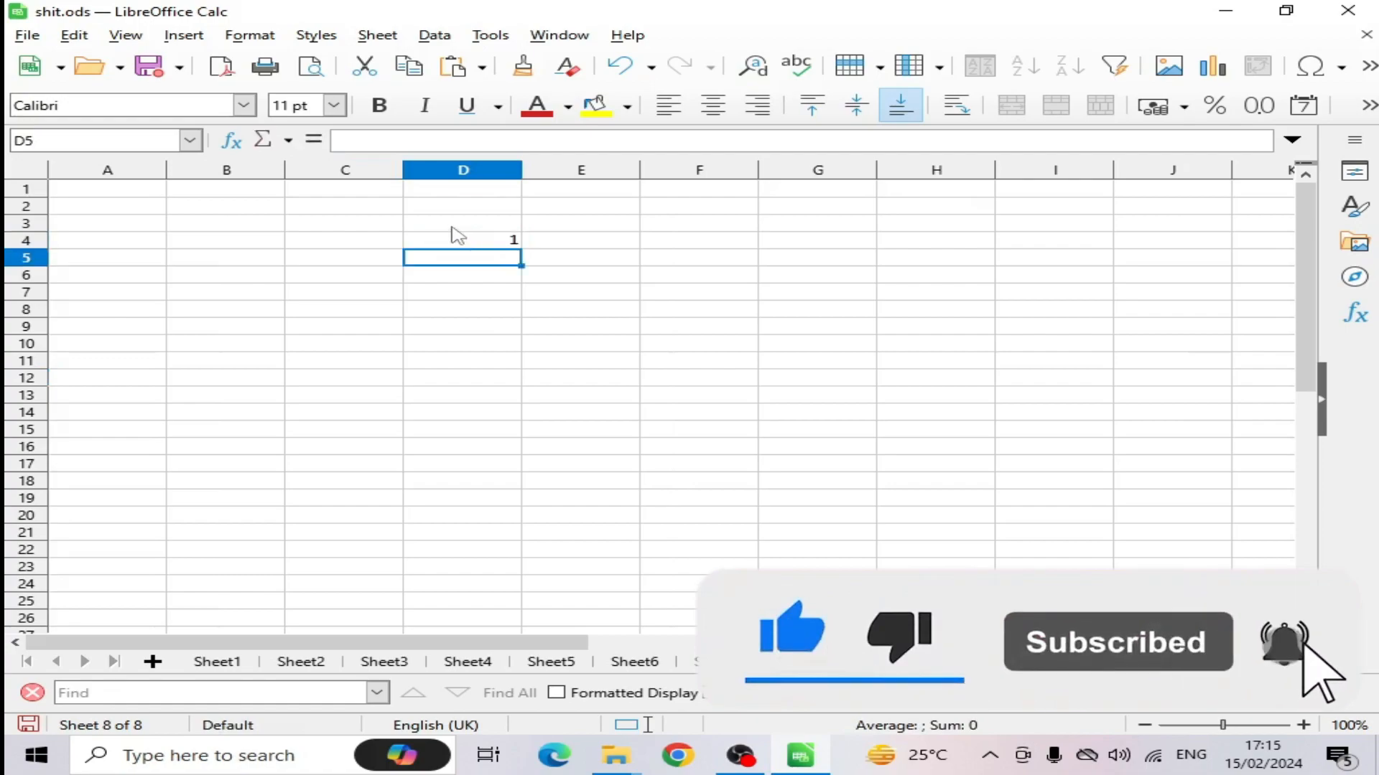
{"action": "left_click", "coordinate": [514, 242]}
{"action": "left_click_drag", "start_coordinate": [521, 248], "coordinate": [503, 569]}
{"action": "left_click", "coordinate": [505, 244]}
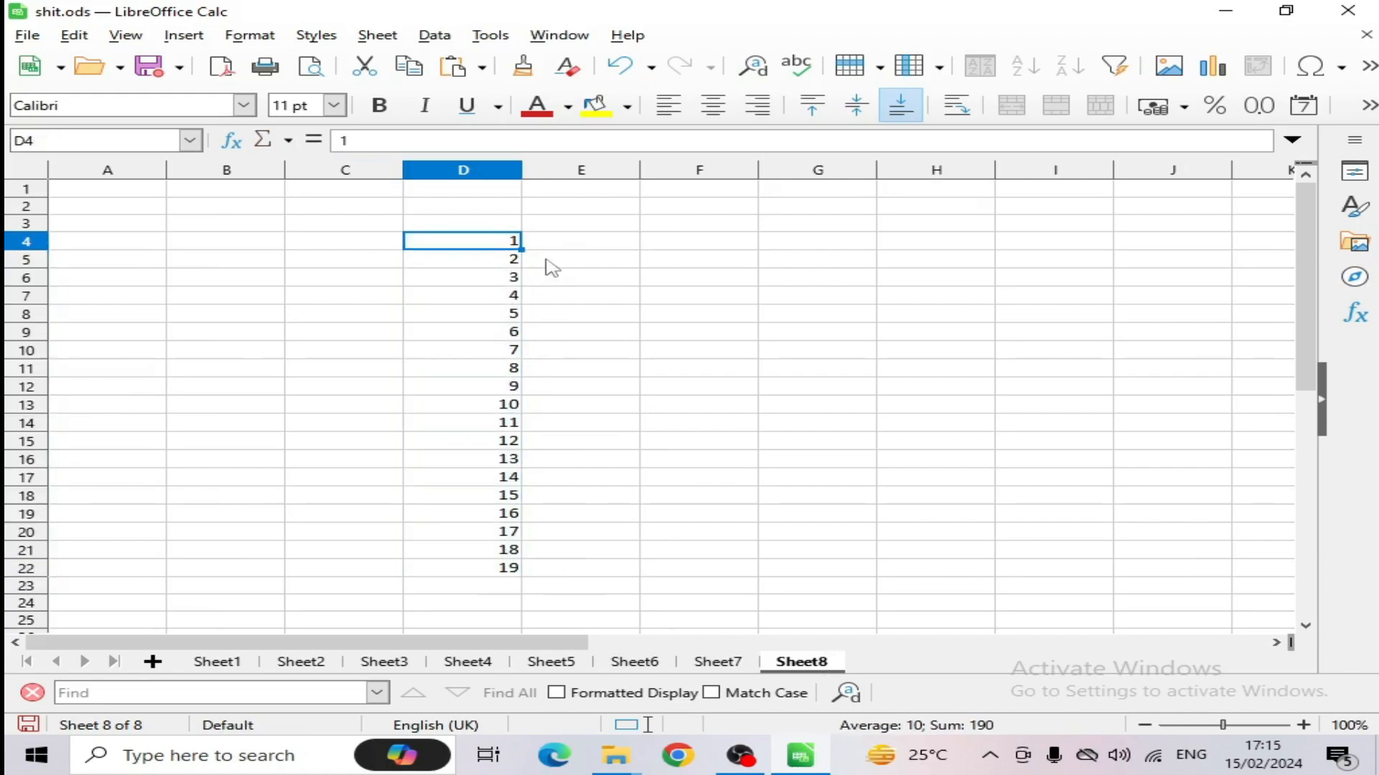
{"action": "left_click_drag", "start_coordinate": [522, 249], "coordinate": [1070, 251]}
{"action": "left_click", "coordinate": [951, 286]}
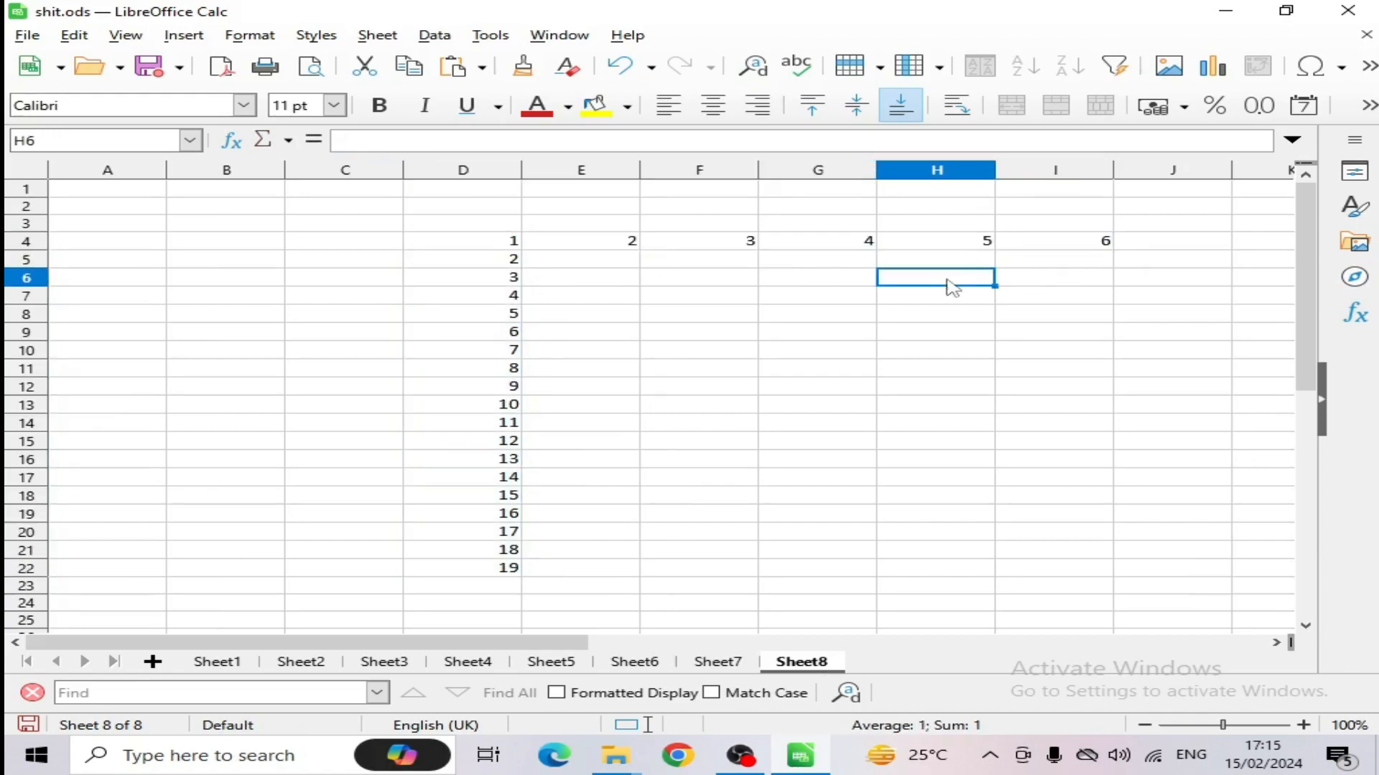
- Enter sun in G6 and autofill the weekday series down to G18
{"action": "left_click", "coordinate": [855, 280]}
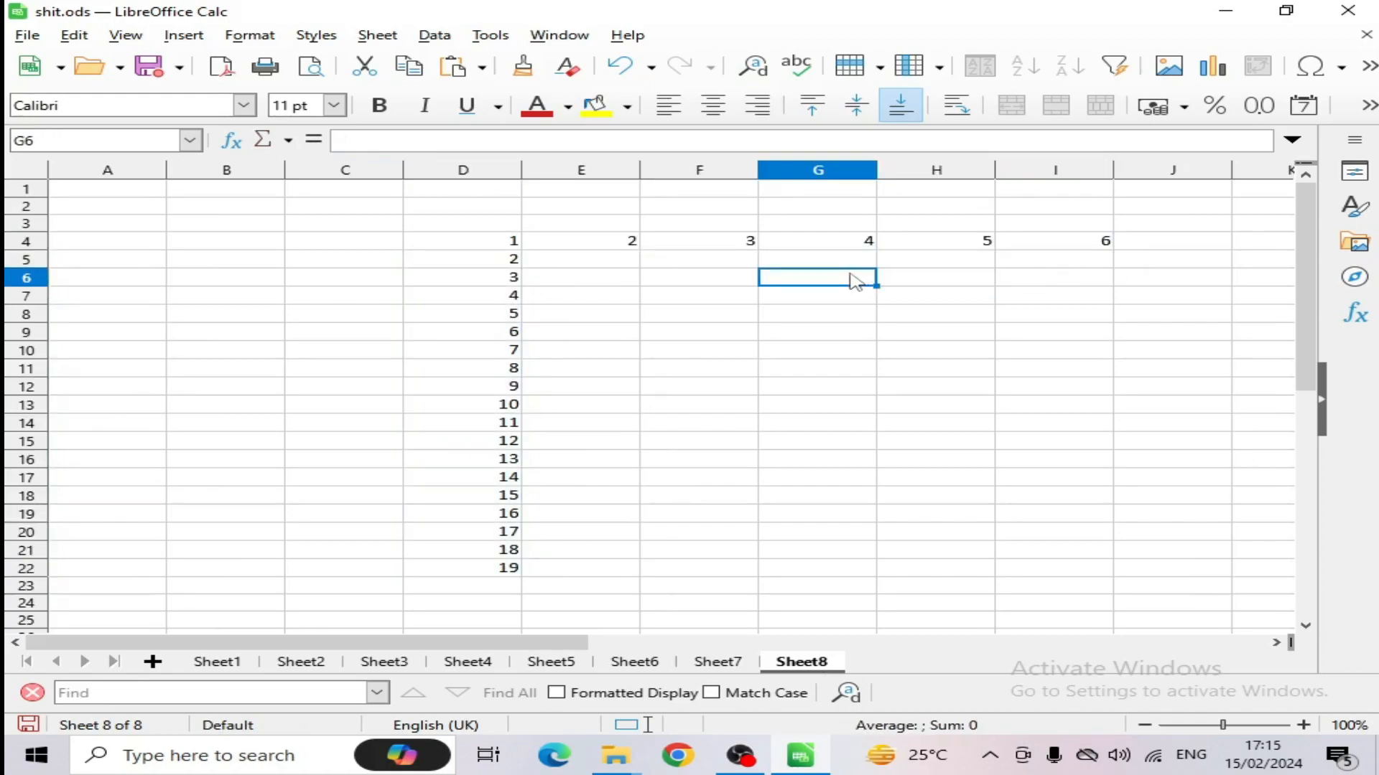
{"action": "type", "text": "sun"}
{"action": "key", "text": "Return"}
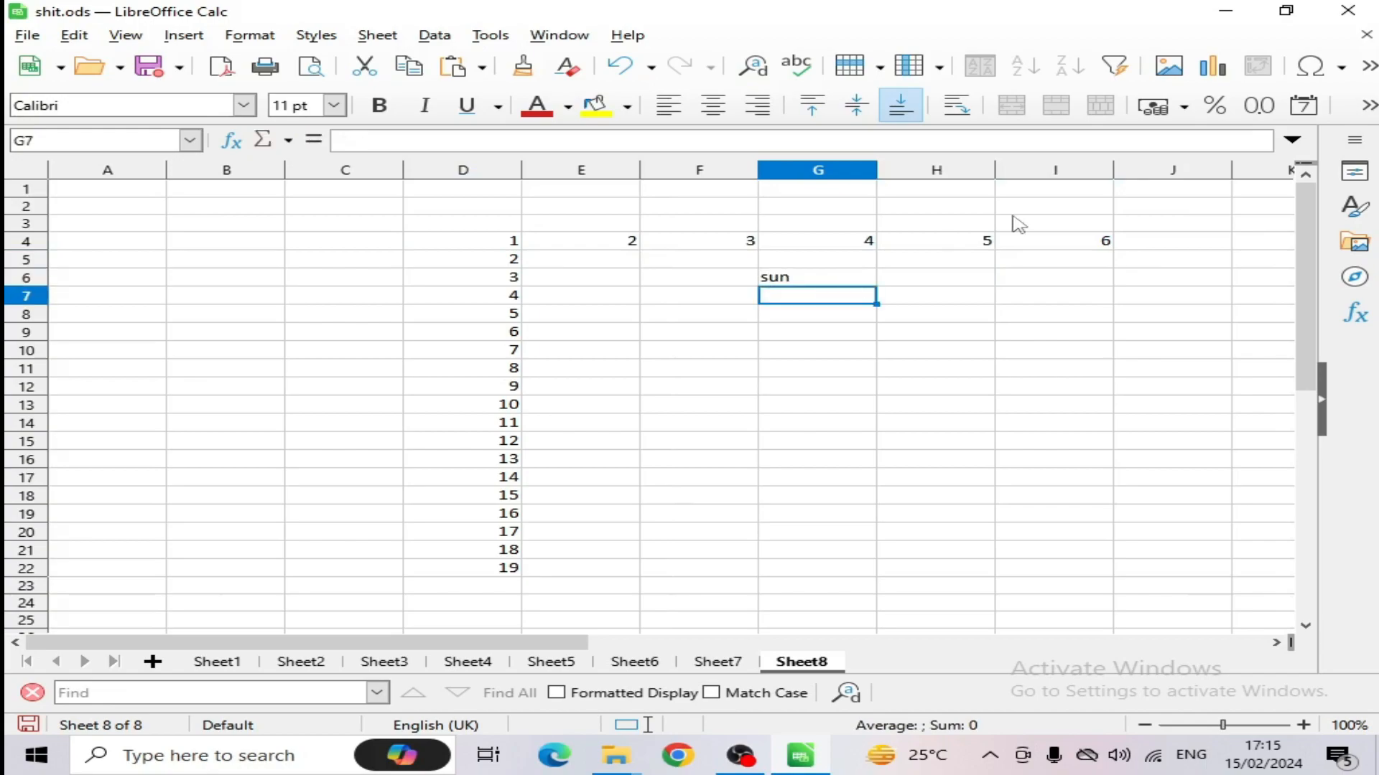
{"action": "left_click", "coordinate": [865, 284]}
{"action": "left_click_drag", "start_coordinate": [871, 285], "coordinate": [883, 514]}
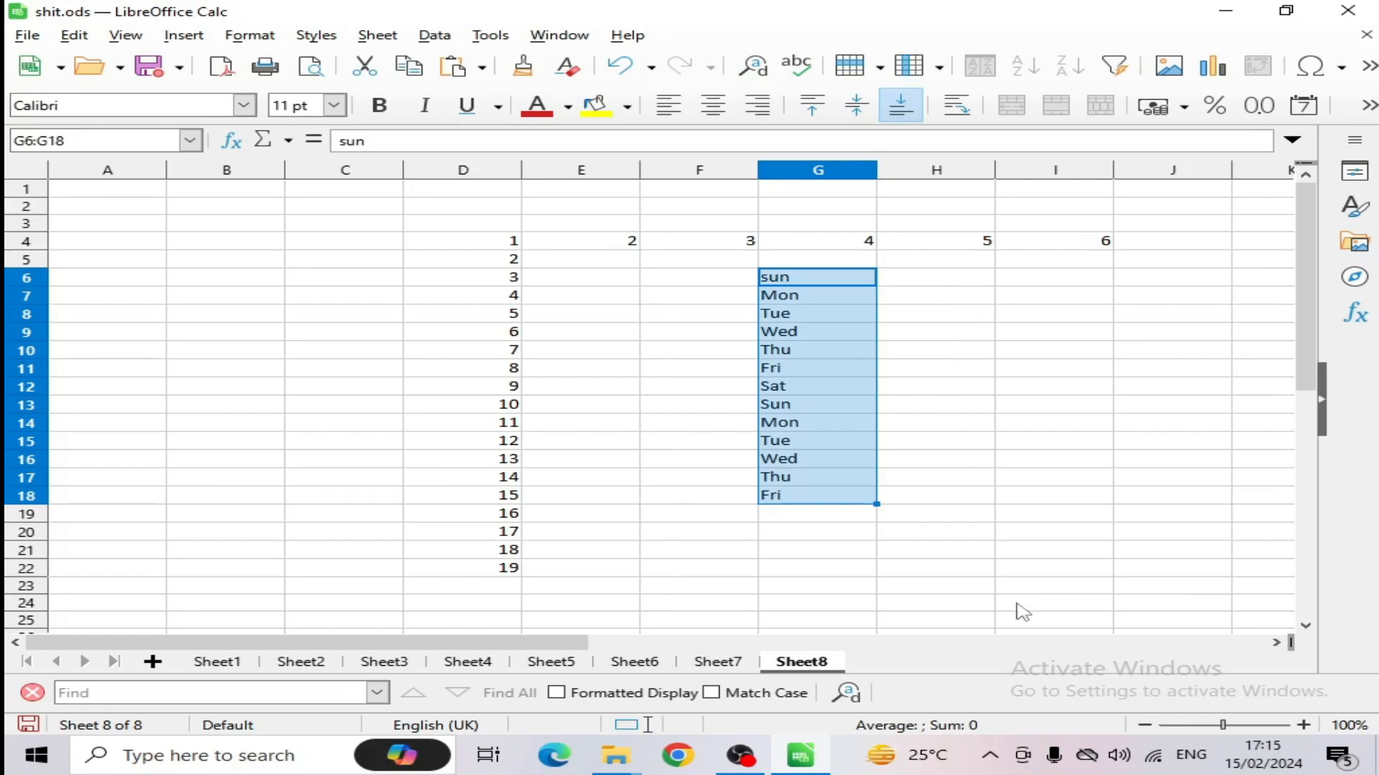
- Delete the sample series from D3:J24 on Sheet8
{"action": "left_click_drag", "start_coordinate": [437, 227], "coordinate": [1169, 611]}
{"action": "key", "text": "Delete"}
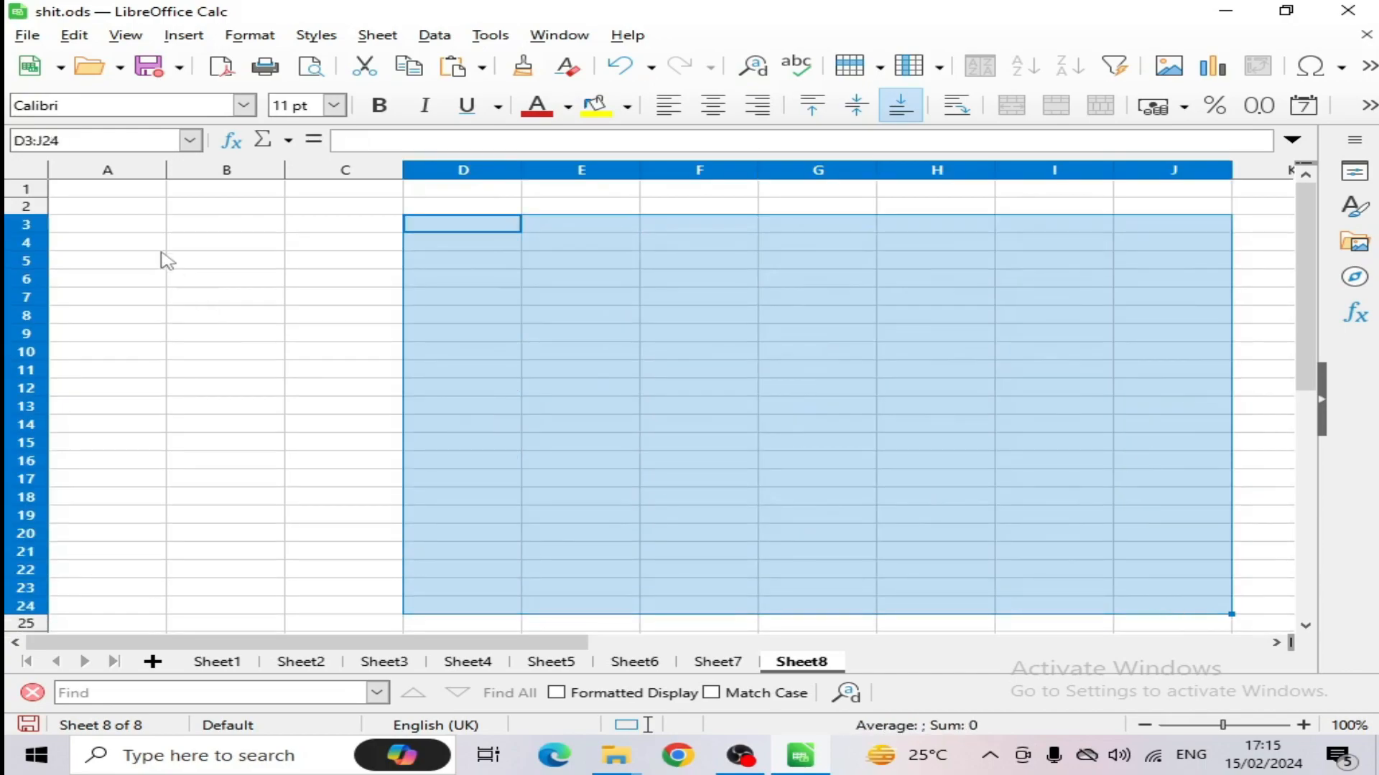
{"action": "left_click", "coordinate": [163, 244]}
{"action": "left_click", "coordinate": [173, 245]}
- Enter 1 in C4 on Sheet8 and select the range C4:C24
{"action": "left_click", "coordinate": [330, 249]}
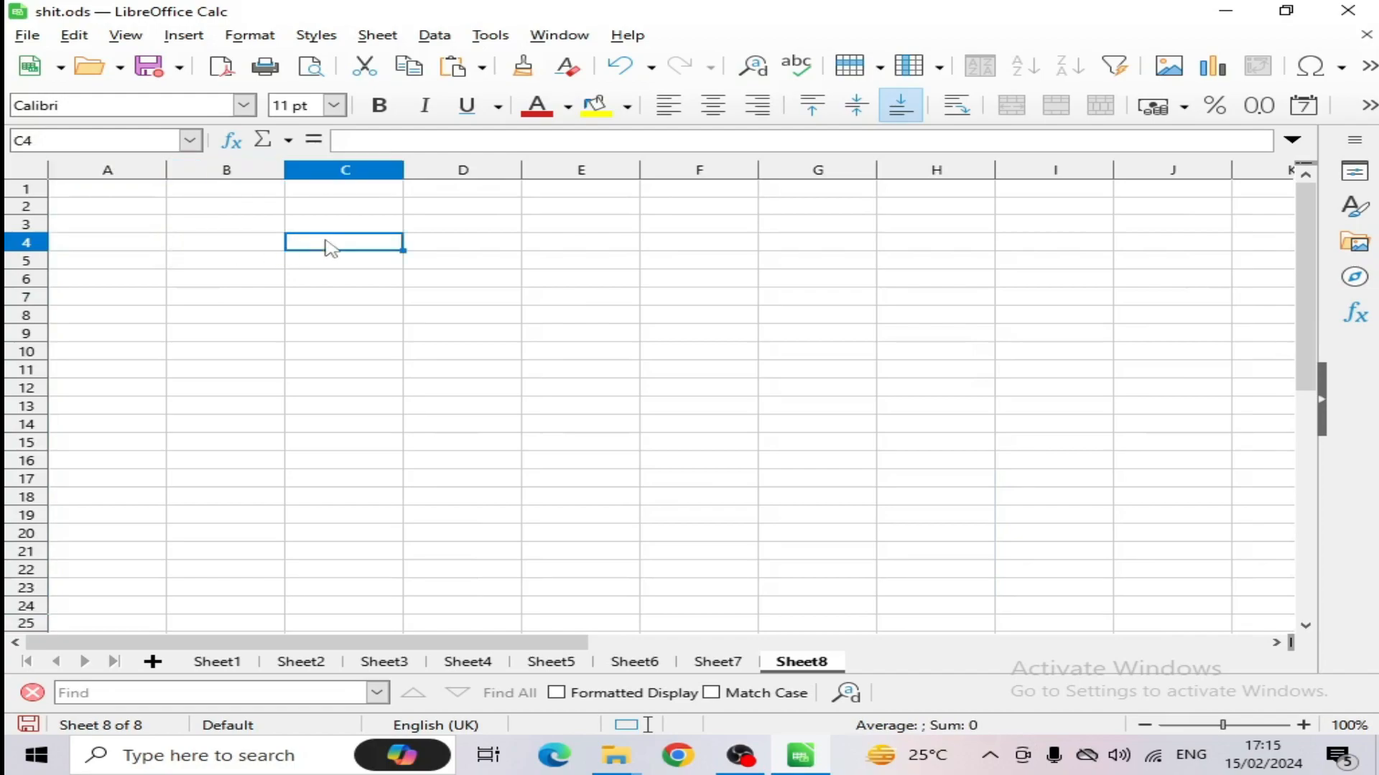
{"action": "type", "text": "1"}
{"action": "key", "text": "Return"}
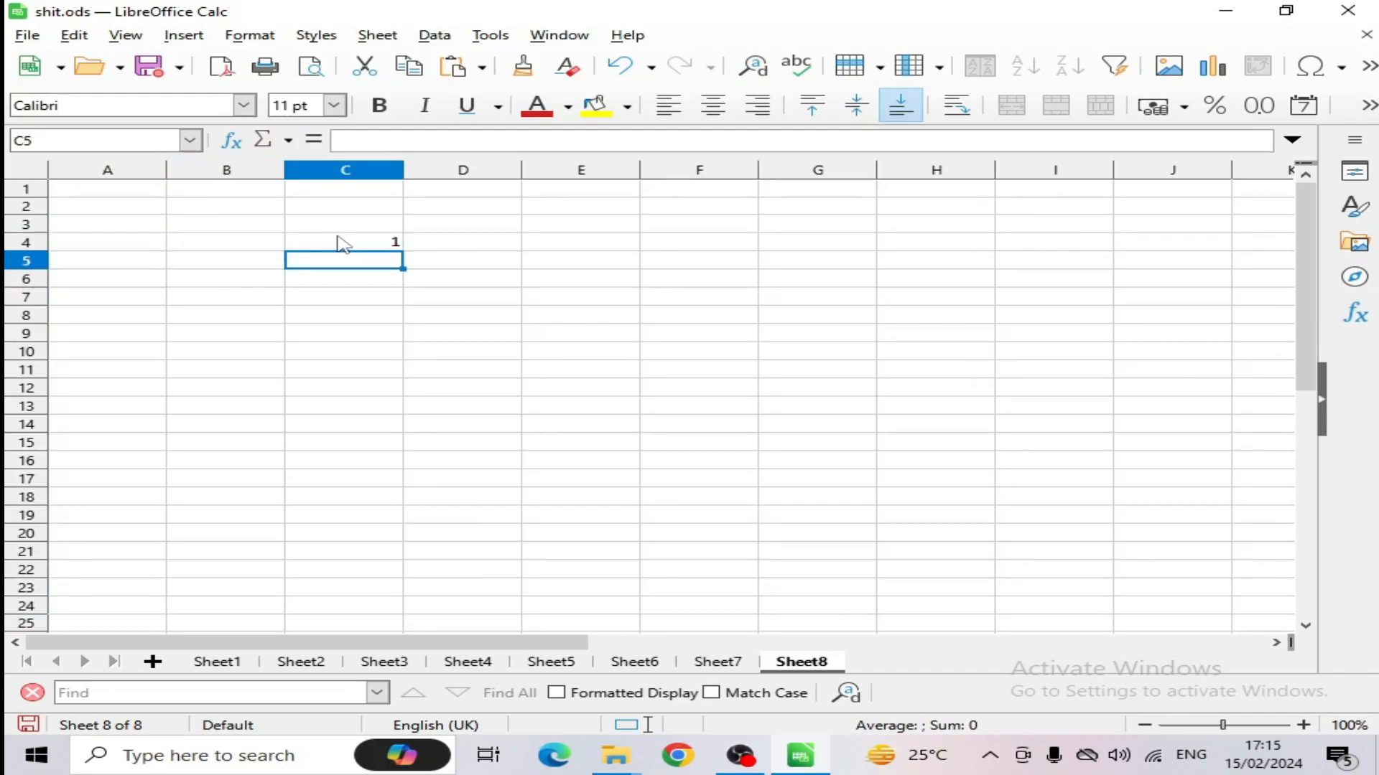
{"action": "left_click_drag", "start_coordinate": [343, 245], "coordinate": [395, 616]}
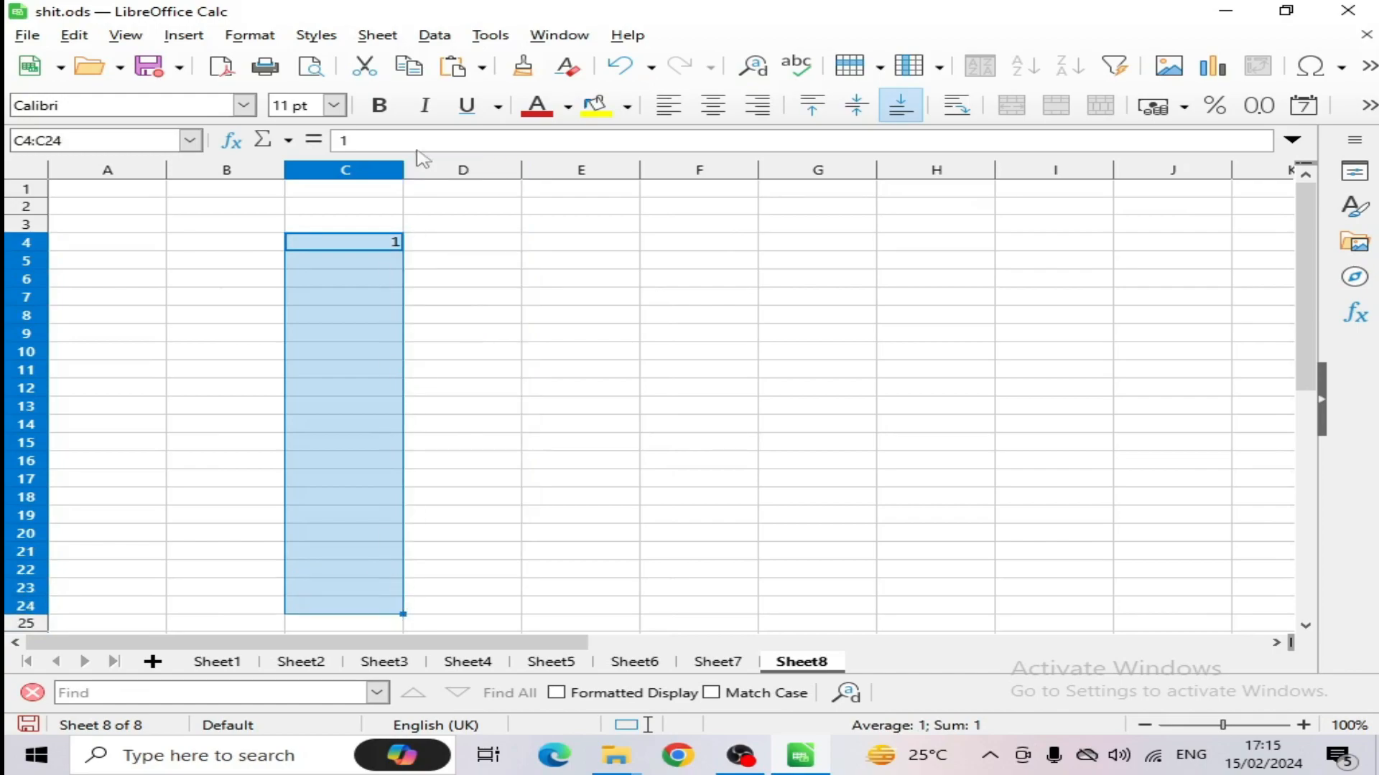
- Fill the value from C4 down through C24 with Fill Down, and undo the fill
{"action": "left_click", "coordinate": [377, 35]}
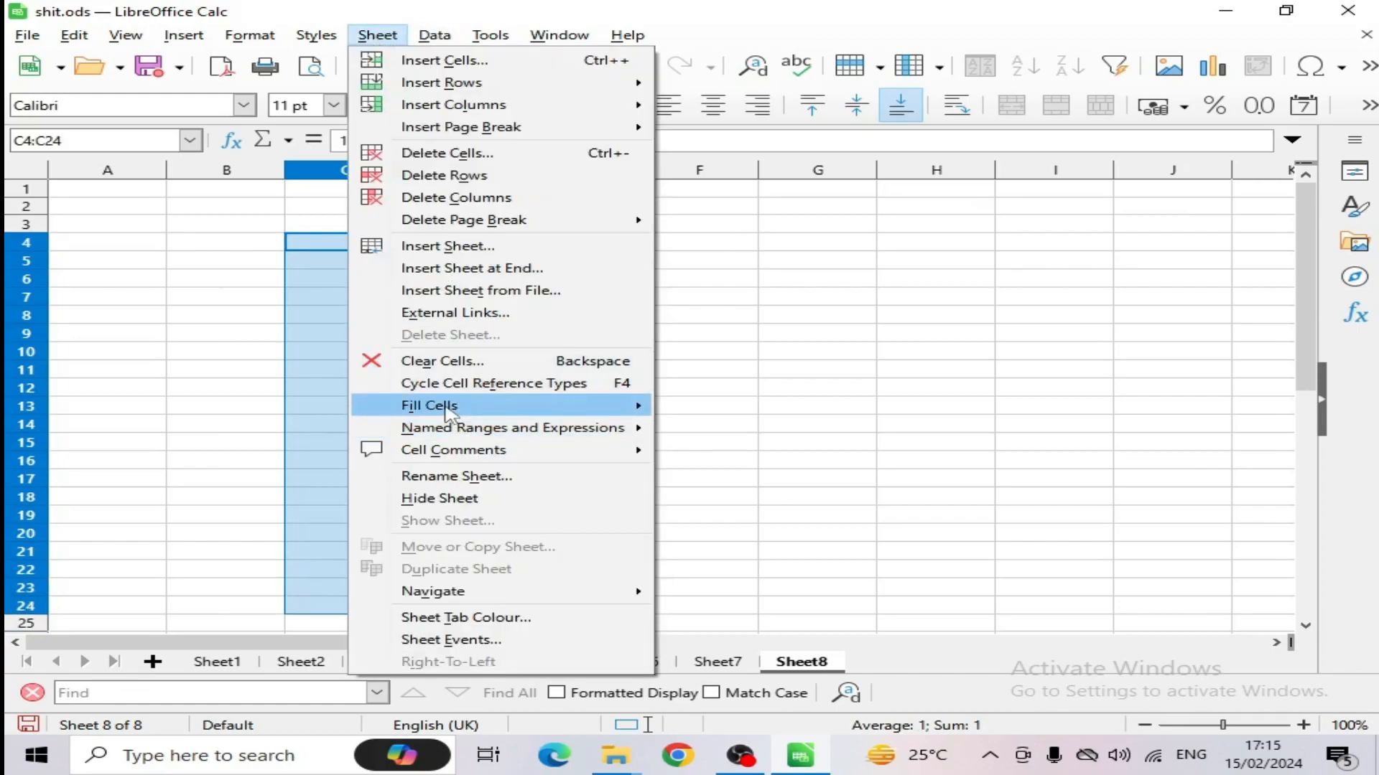
{"action": "mouse_move", "coordinate": [453, 411]}
{"action": "left_click", "coordinate": [779, 406]}
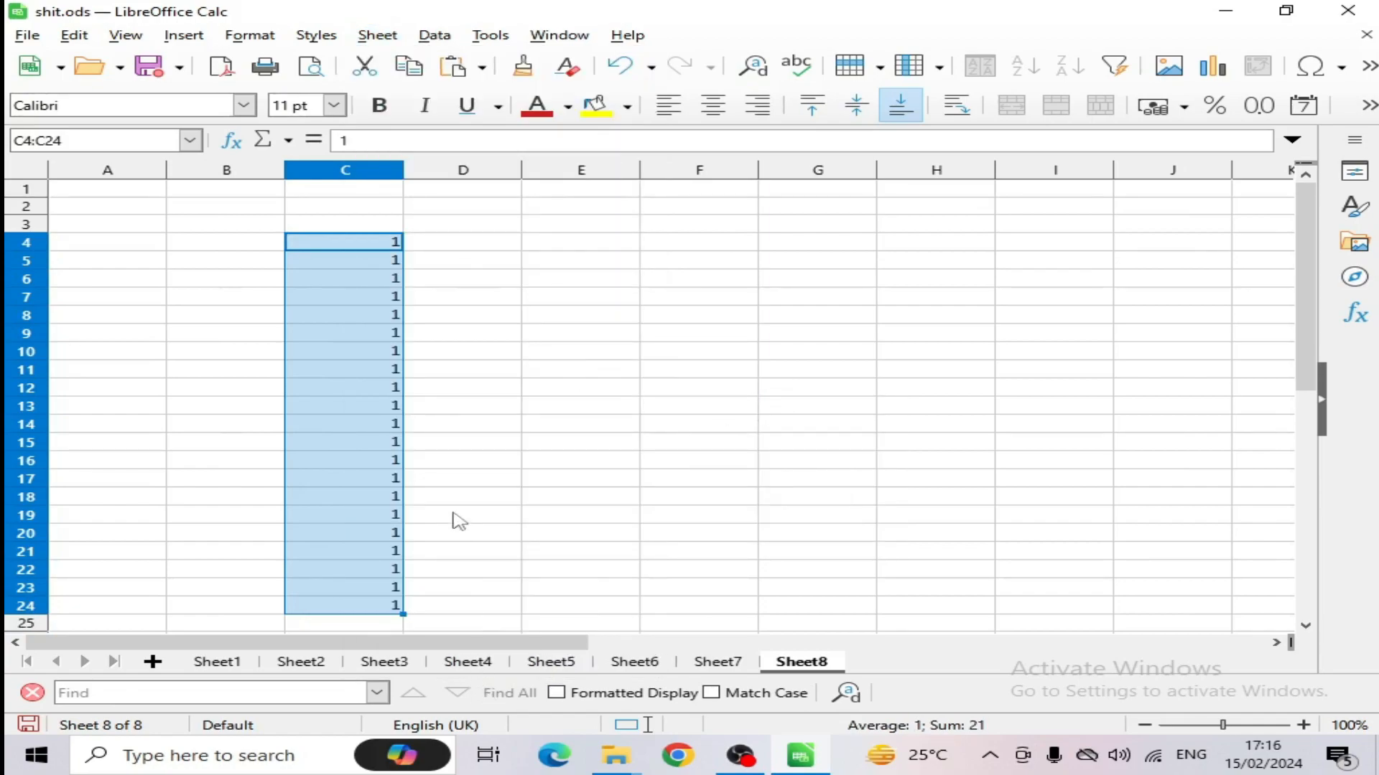
{"action": "key", "text": "ctrl+z"}
- Fill C4:C24 downward with a linear series starting at 1, ending at 40, with an increment of 2
{"action": "left_click", "coordinate": [375, 35]}
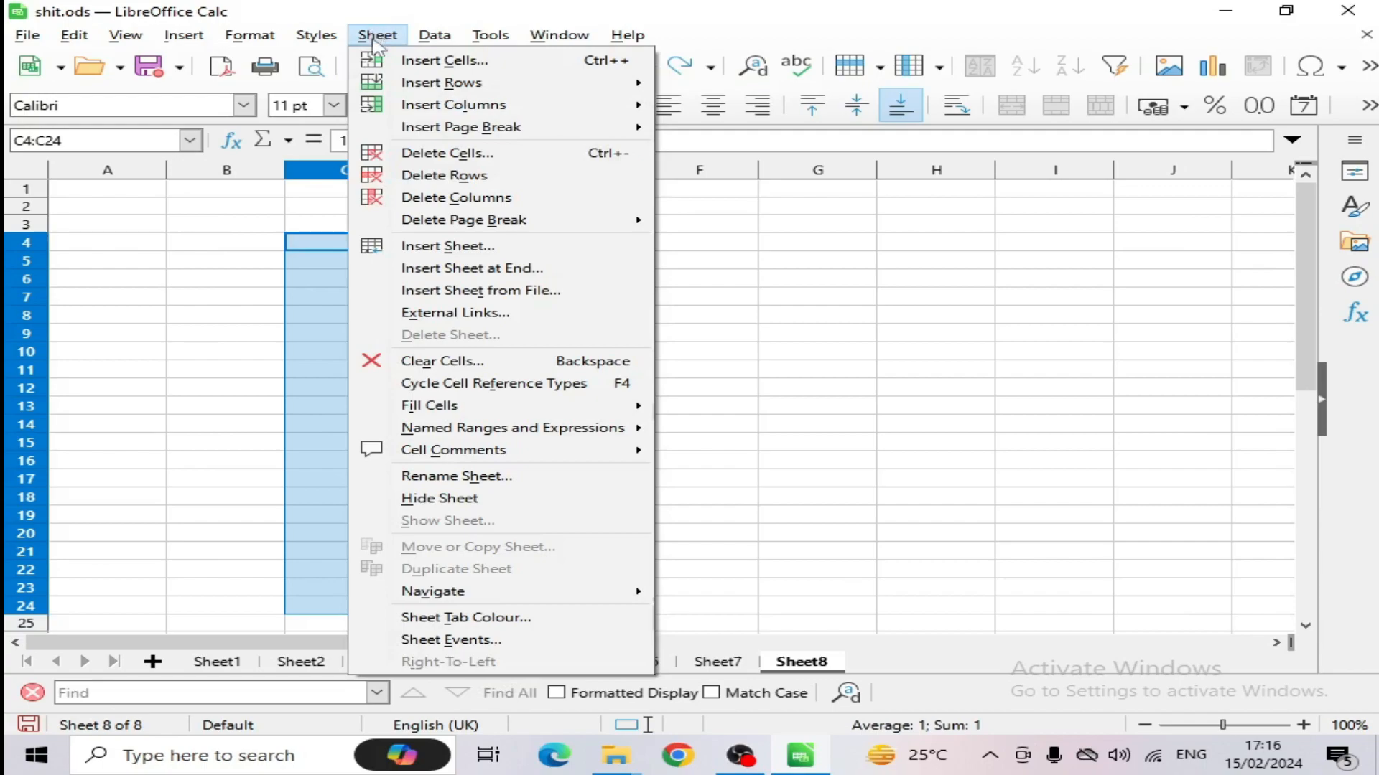
{"action": "mouse_move", "coordinate": [482, 406]}
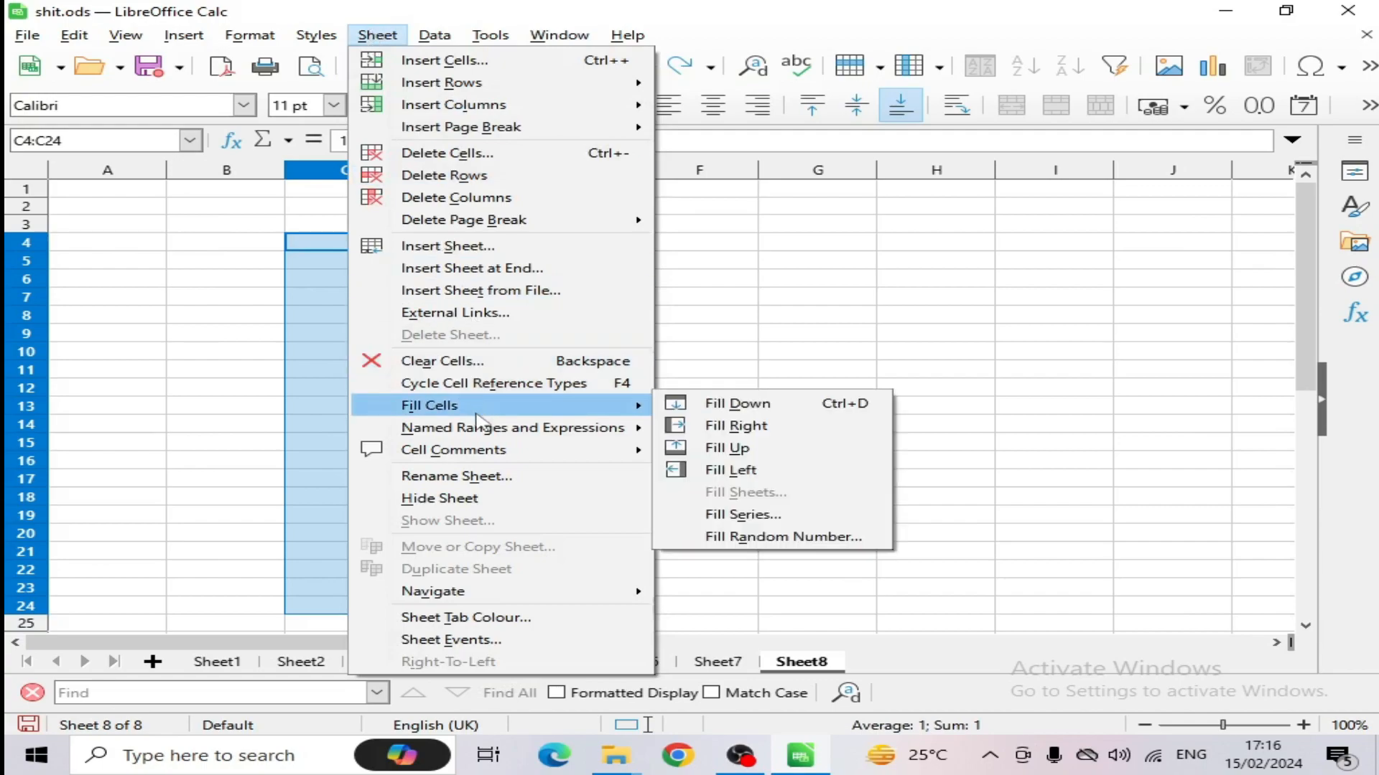
{"action": "left_click", "coordinate": [734, 517]}
{"action": "left_click_drag", "start_coordinate": [744, 229], "coordinate": [745, 203]}
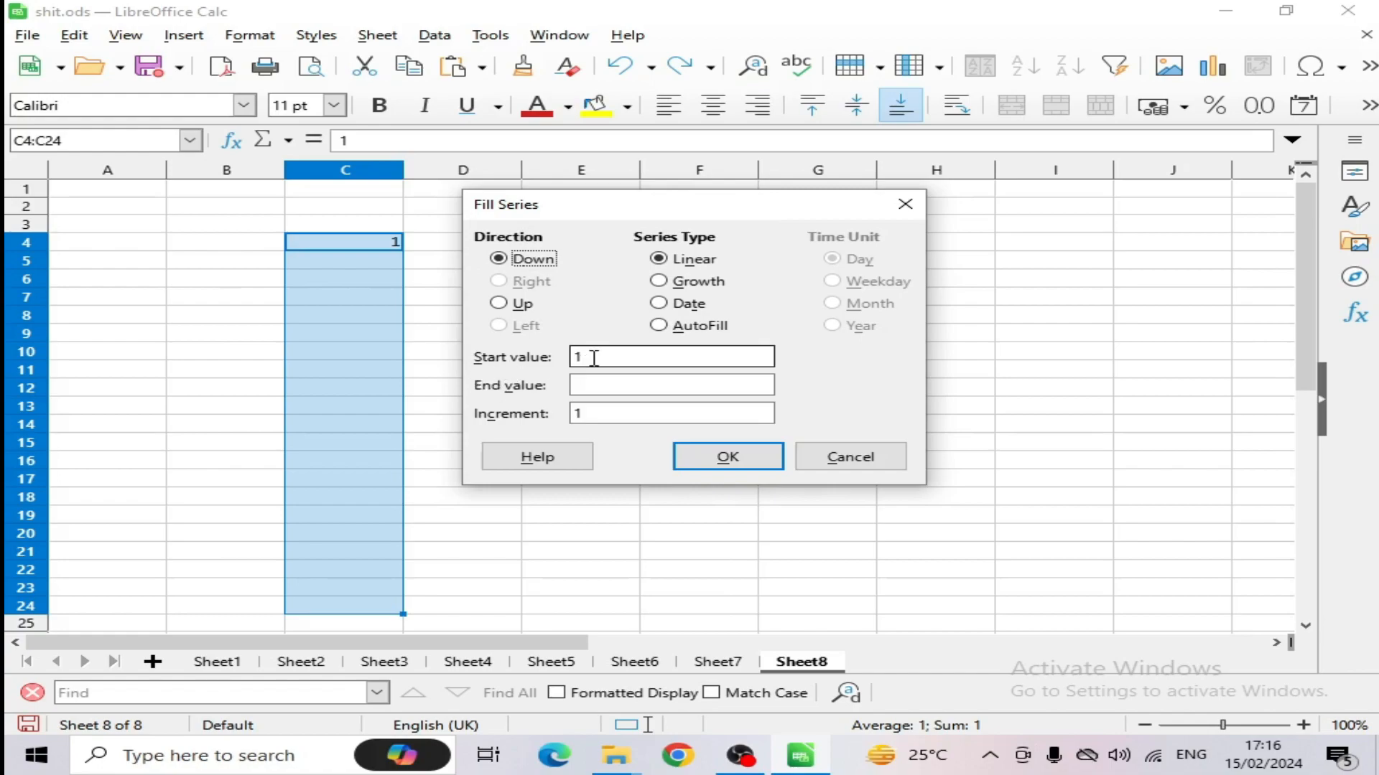
{"action": "left_click", "coordinate": [583, 388]}
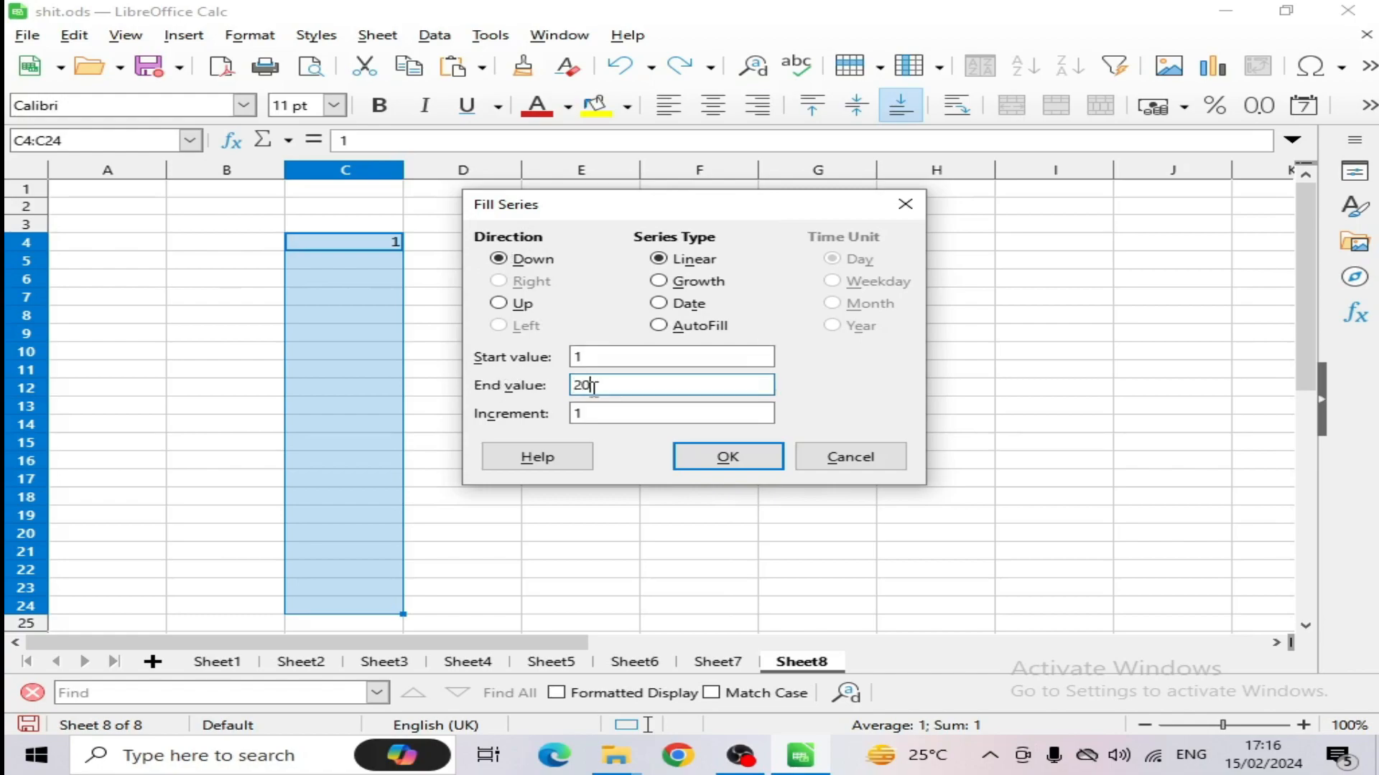
{"action": "left_click_drag", "start_coordinate": [603, 386], "coordinate": [529, 424]}
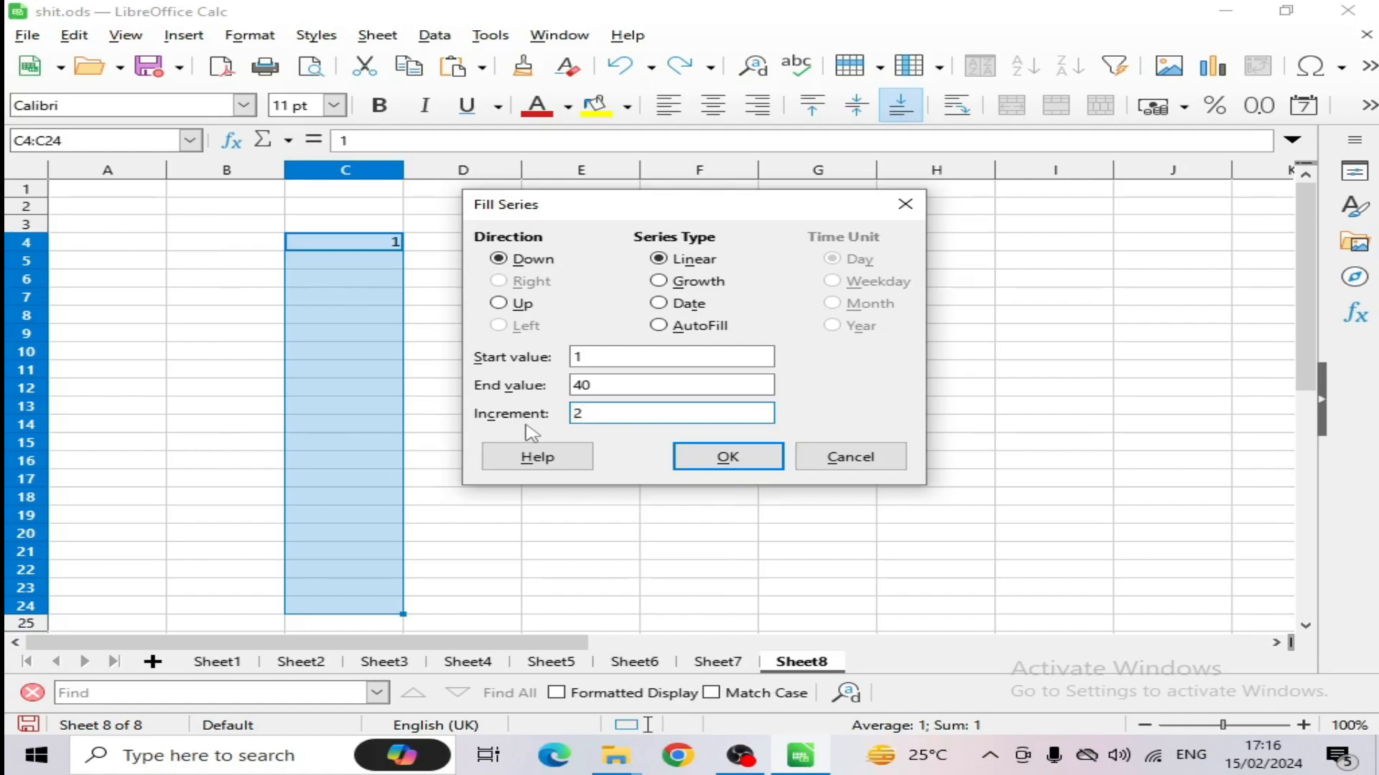
{"action": "type", "text": "2"}
{"action": "left_click", "coordinate": [675, 456]}
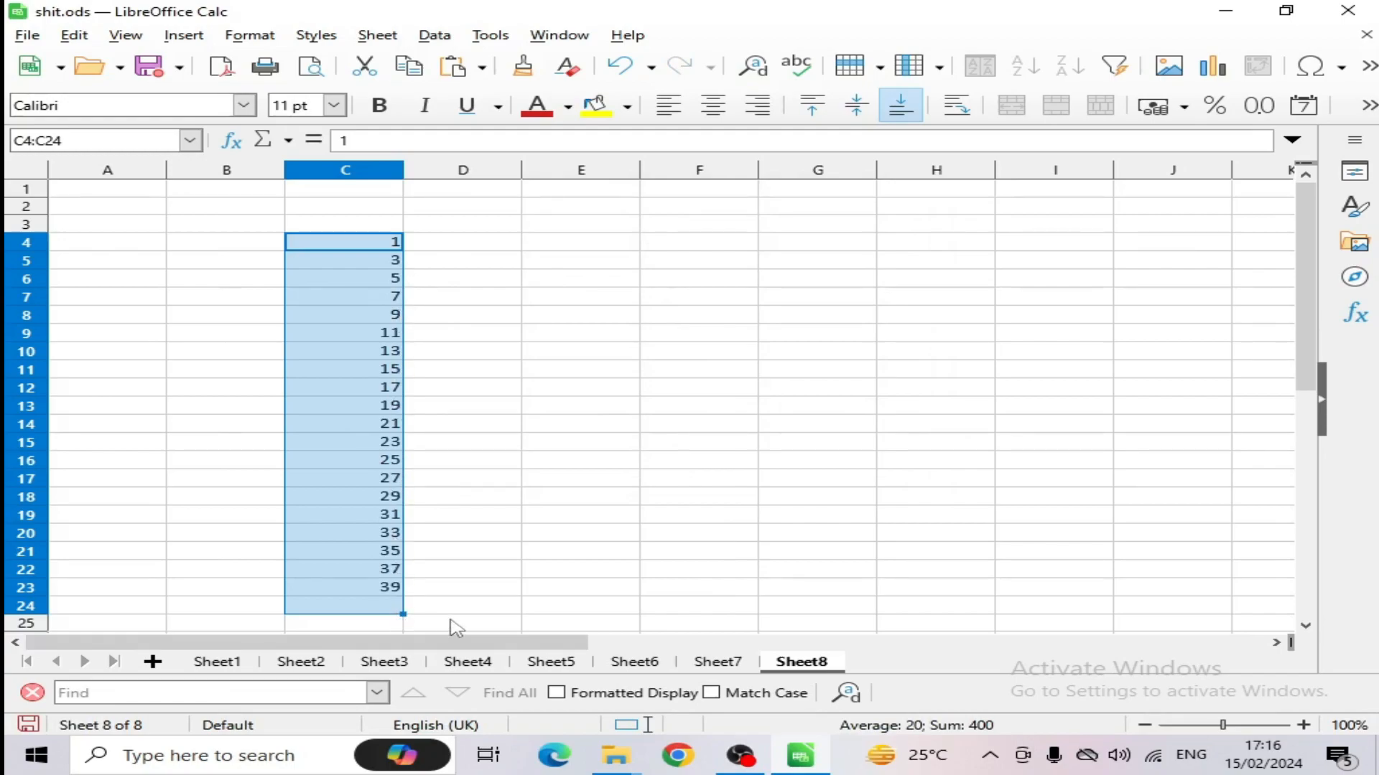
- Enter 1 in E4 and fill E4:E23 downward with a linear series from 1 to 20 in increments of 1
{"action": "left_click", "coordinate": [537, 244]}
{"action": "type", "text": "1"}
{"action": "key", "text": "Return"}
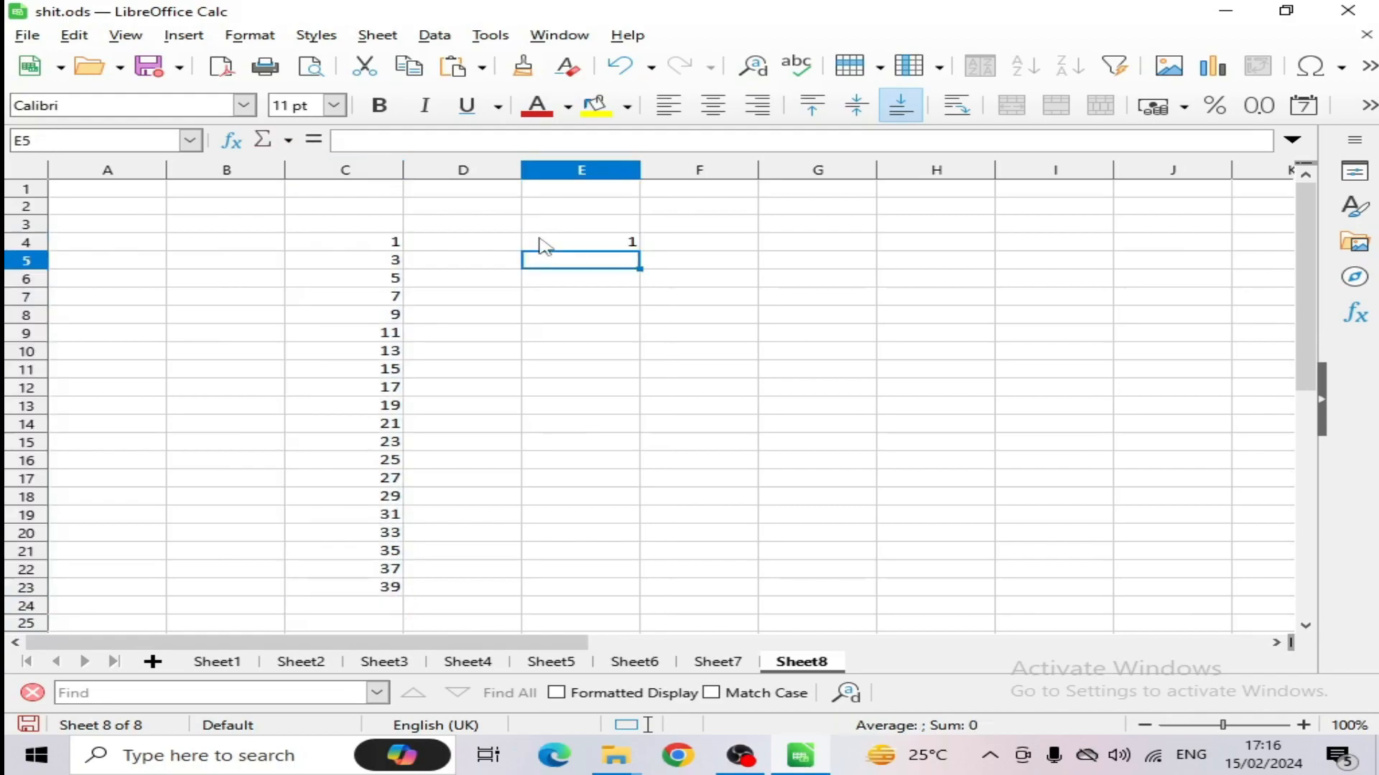
{"action": "left_click_drag", "start_coordinate": [597, 244], "coordinate": [600, 569]}
{"action": "left_click", "coordinate": [383, 40]}
{"action": "mouse_move", "coordinate": [470, 409]}
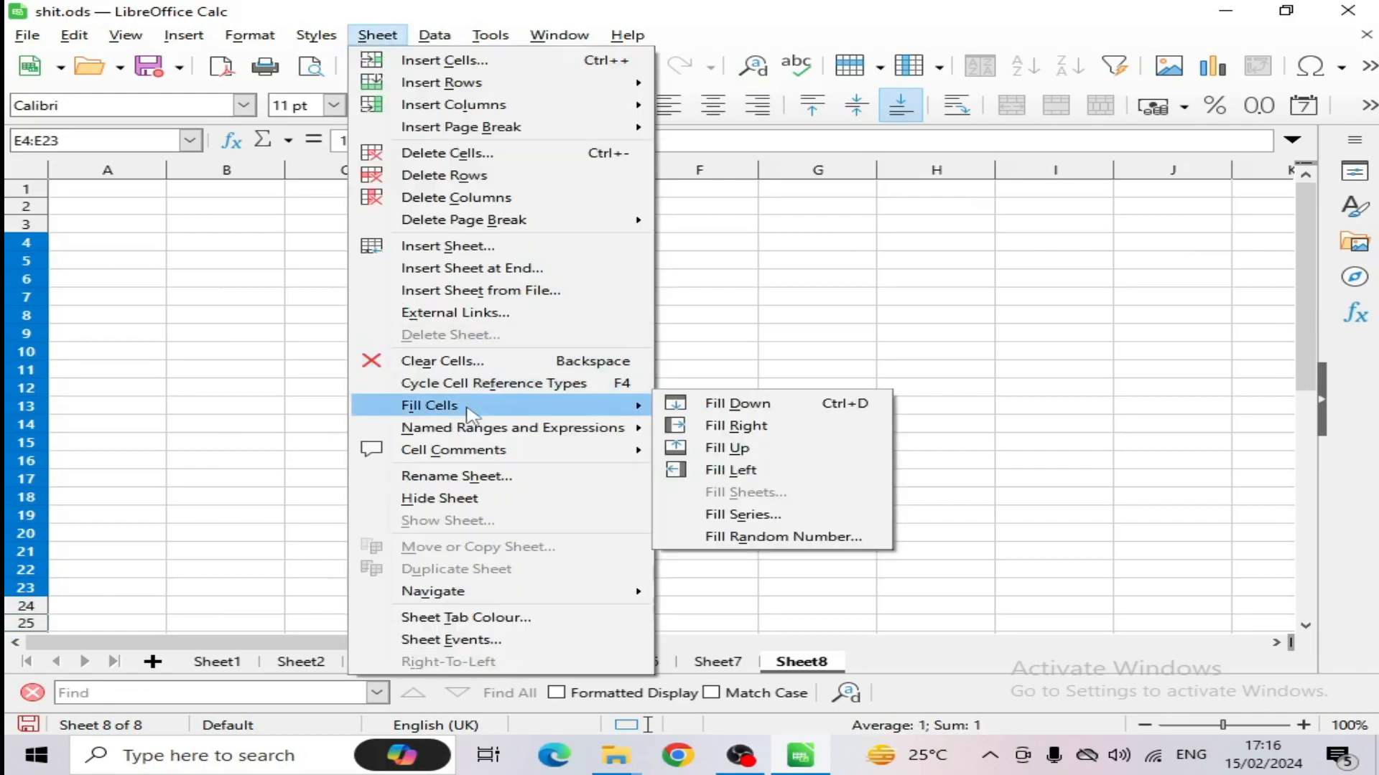
{"action": "left_click", "coordinate": [773, 528]}
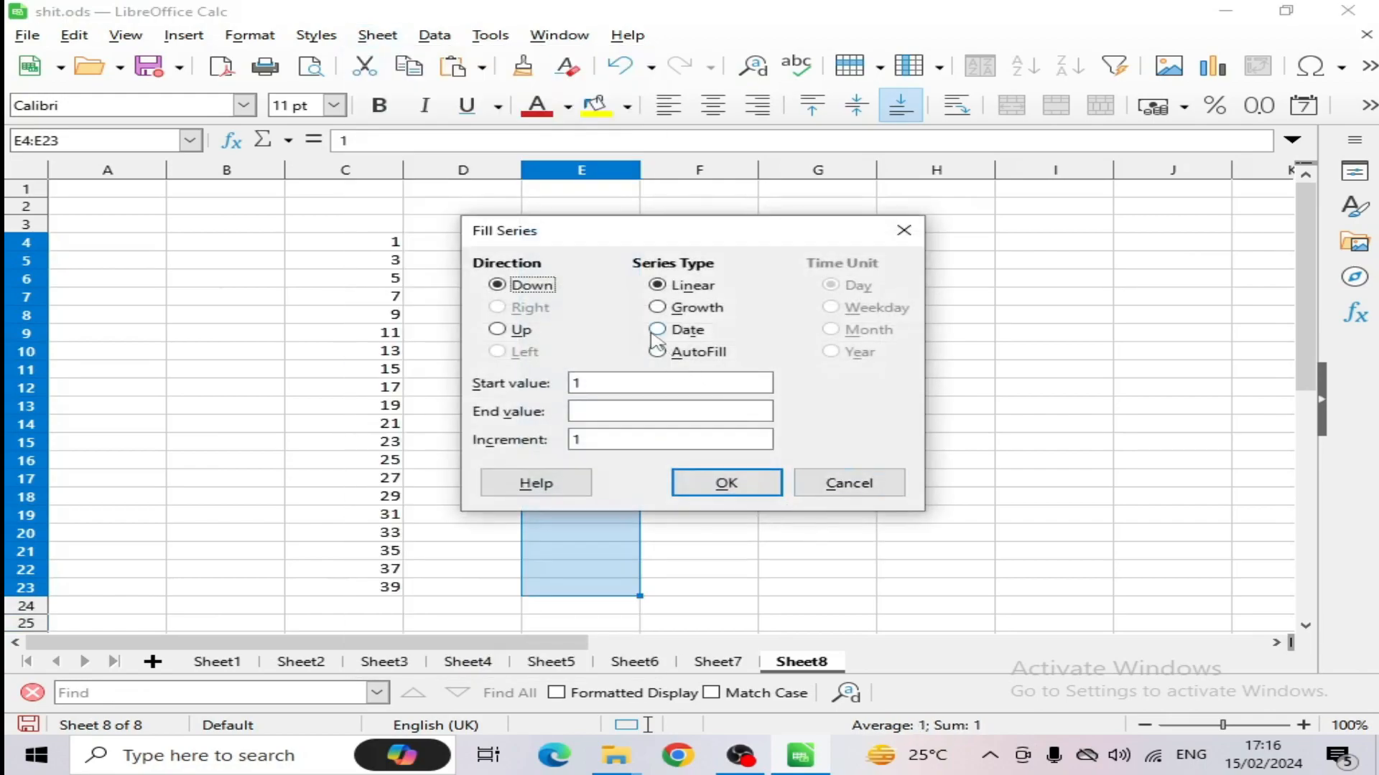
{"action": "left_click", "coordinate": [583, 411]}
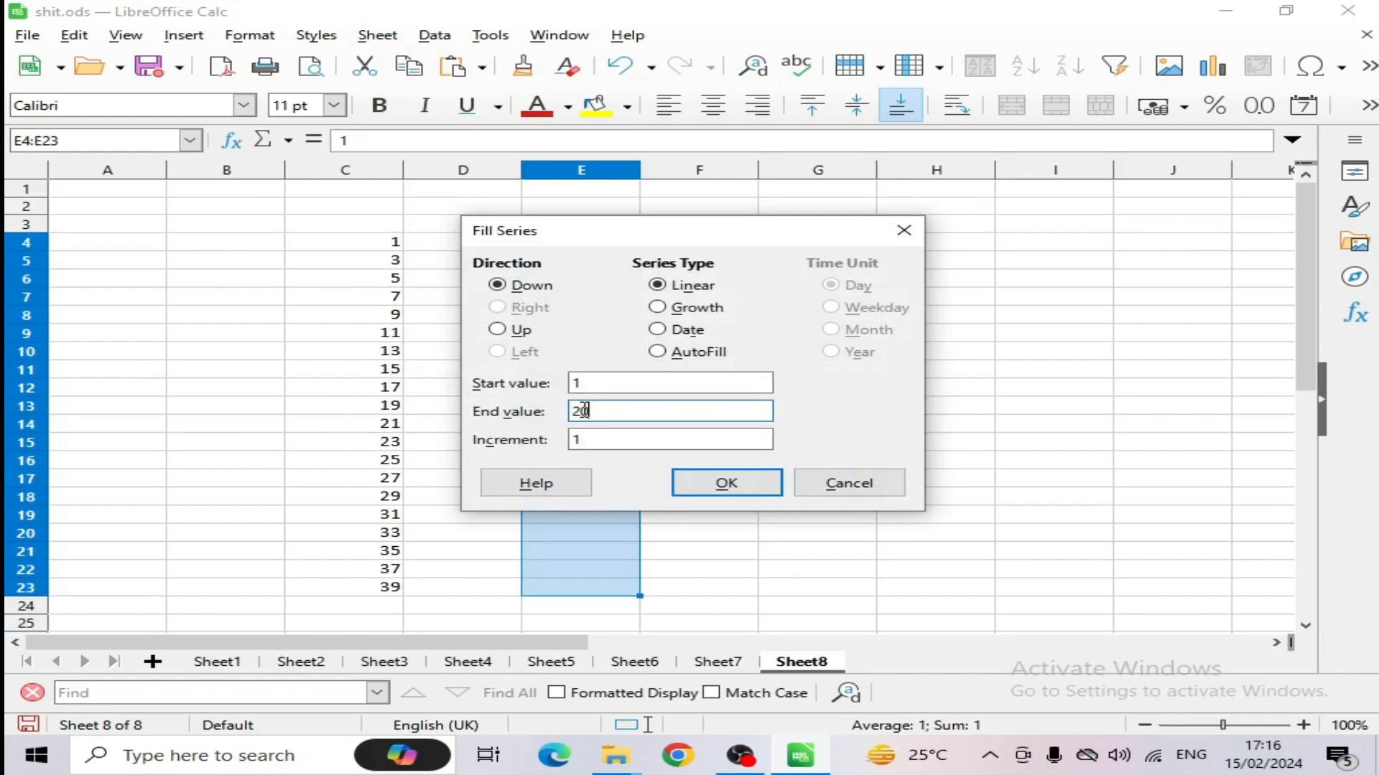
{"action": "left_click", "coordinate": [727, 483]}
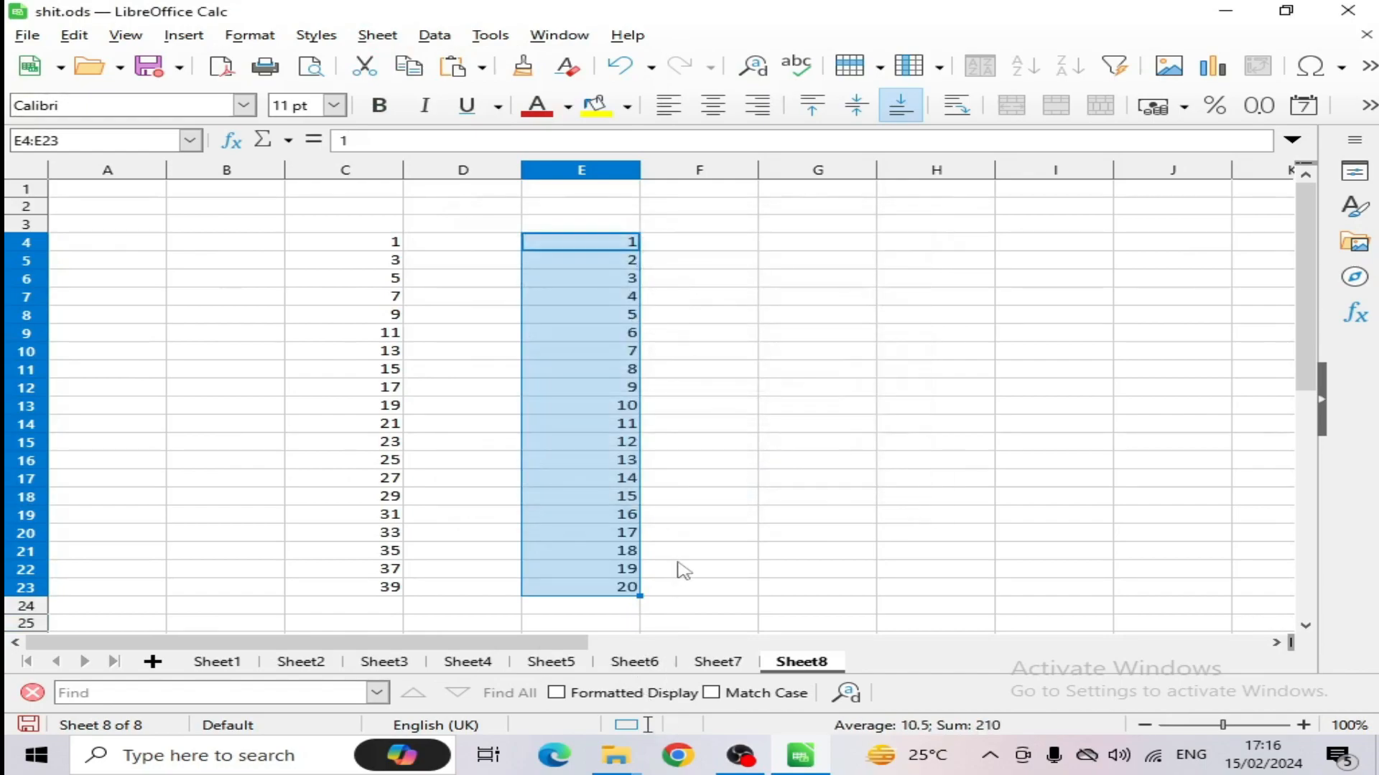
- Switch to Sheet1 with the student marks table and select C17
{"action": "left_click", "coordinate": [377, 35]}
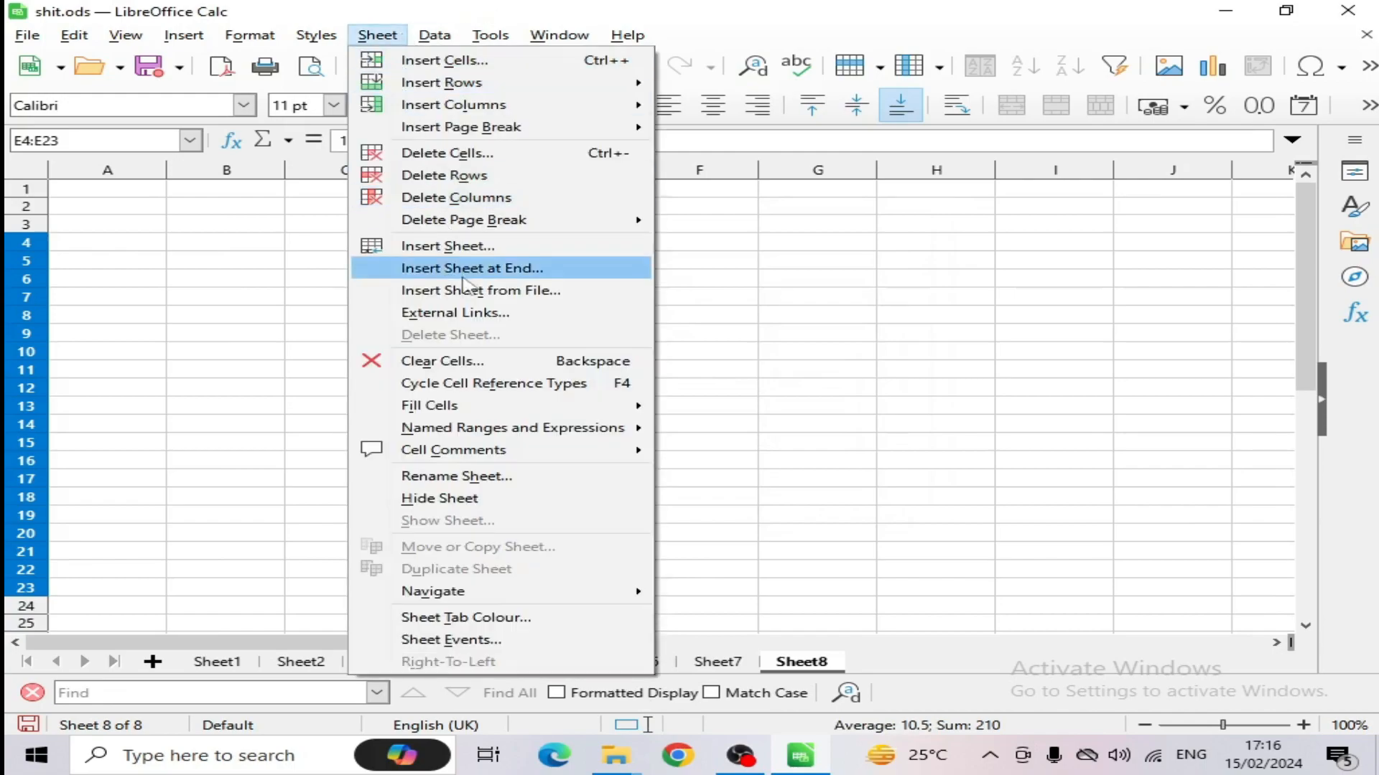
{"action": "mouse_move", "coordinate": [465, 408]}
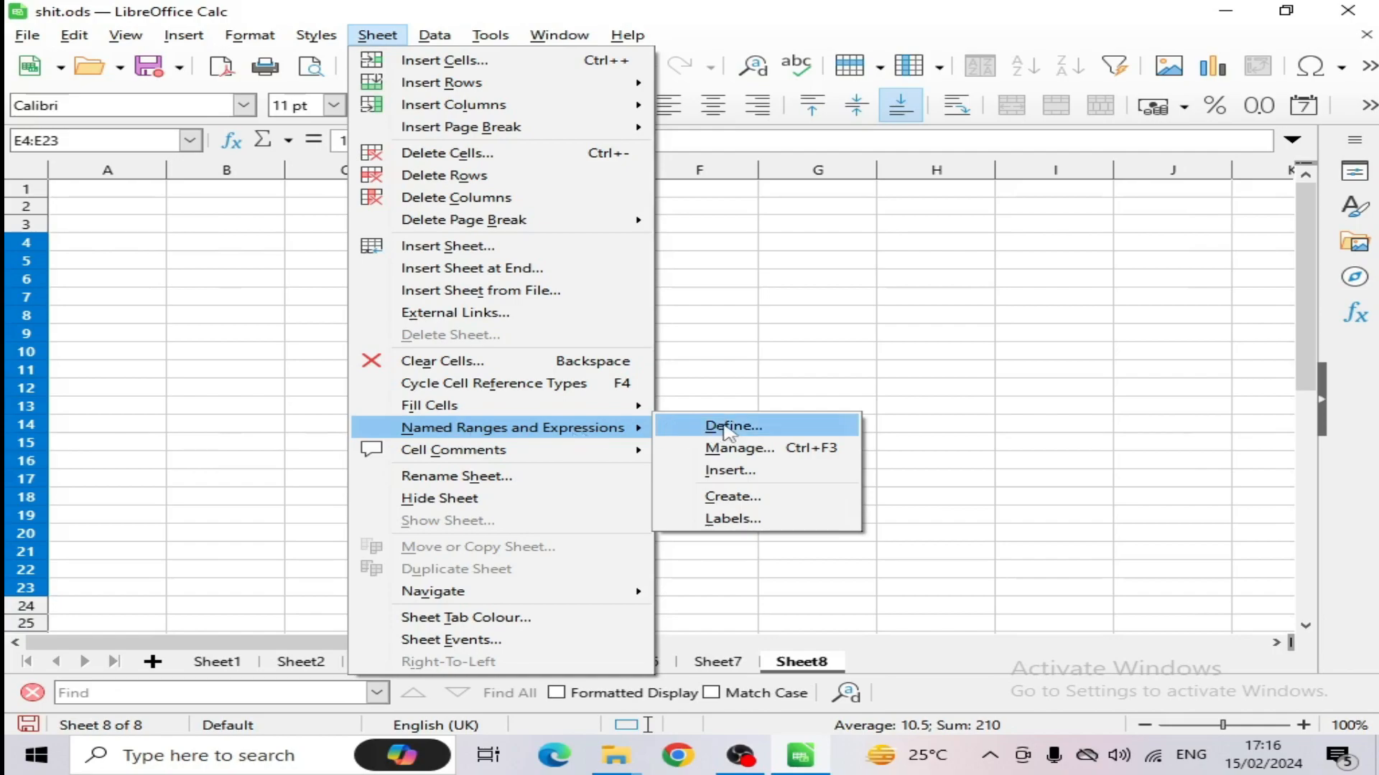
{"action": "left_click", "coordinate": [225, 670]}
{"action": "left_click", "coordinate": [219, 662]}
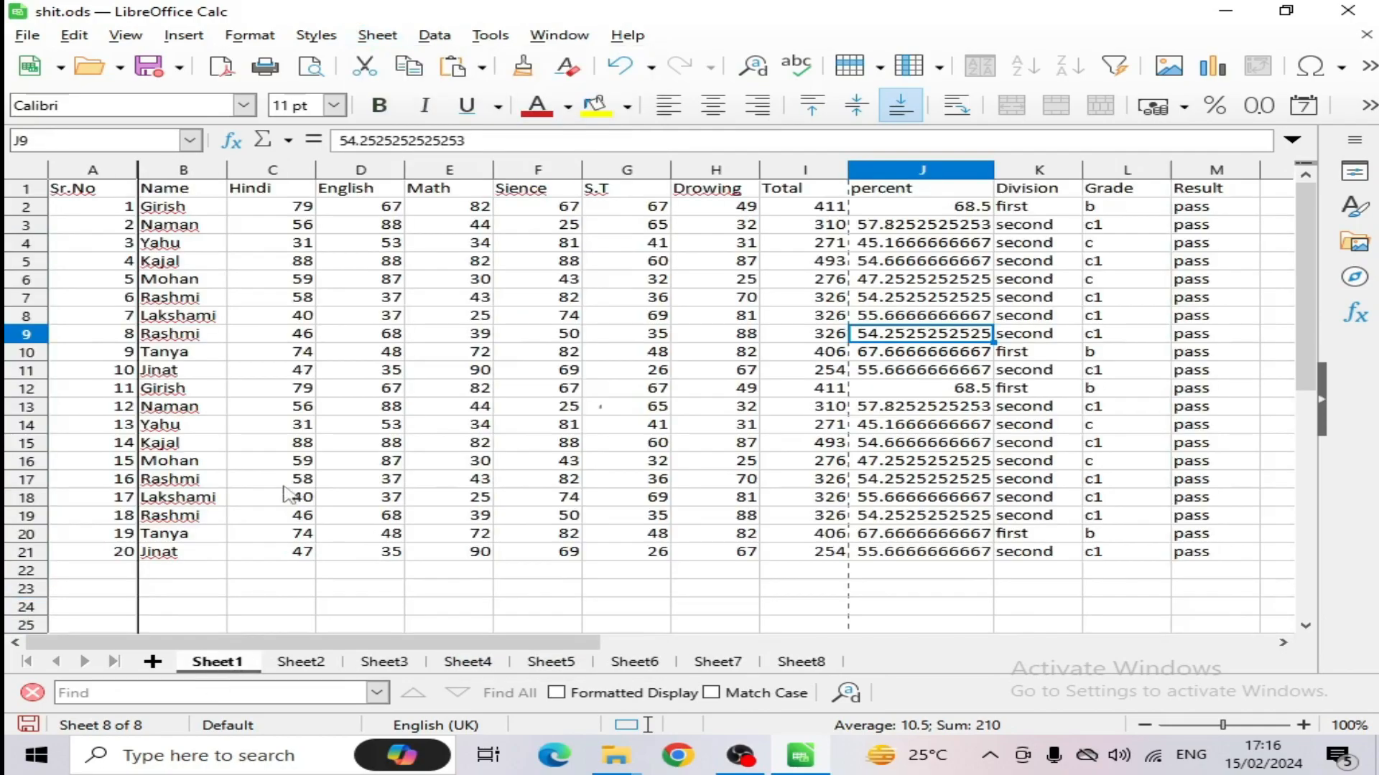
{"action": "left_click", "coordinate": [295, 482]}
{"action": "left_click", "coordinate": [181, 38]}
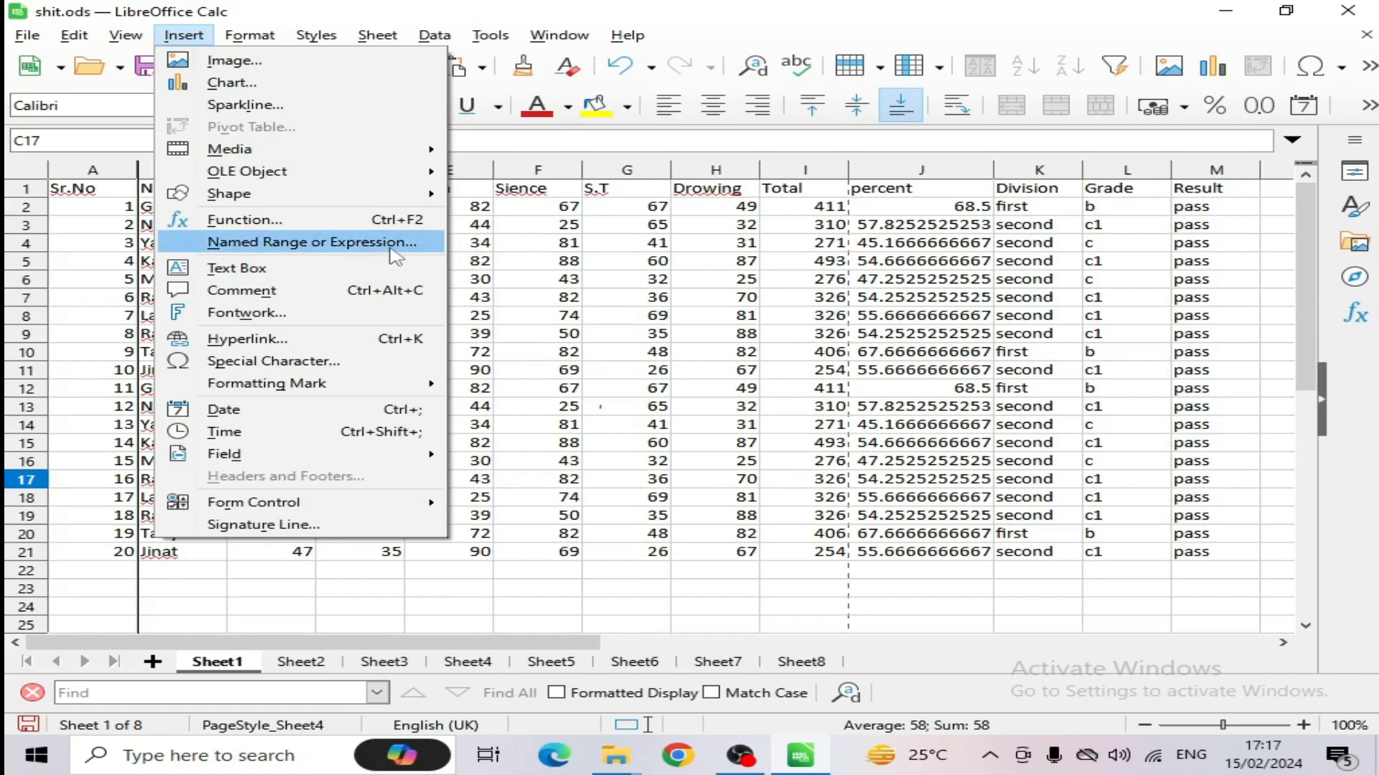
{"action": "left_click", "coordinate": [721, 280]}
{"action": "left_click_drag", "start_coordinate": [93, 189], "coordinate": [1212, 571]}
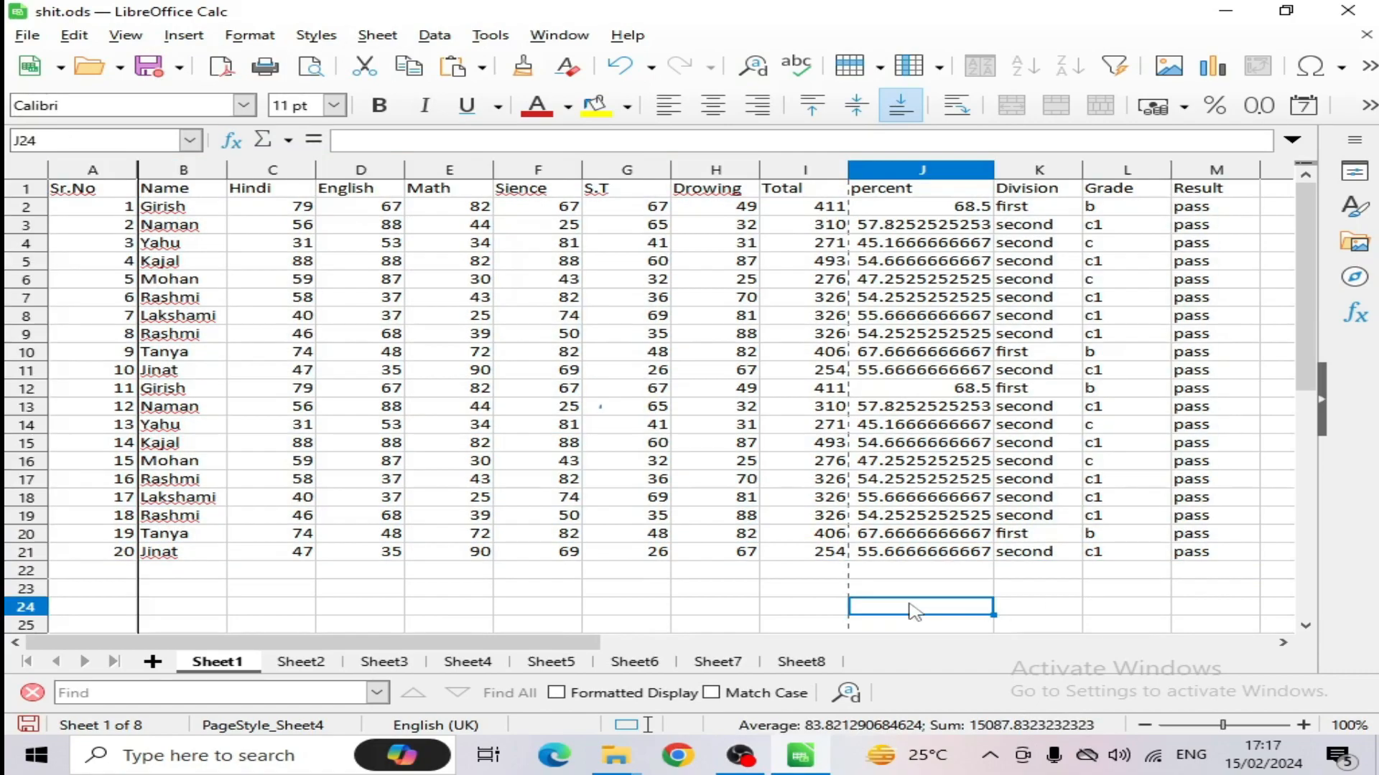
- Select J24 and check the Paste Names dialog for existing named ranges, closing it without pasting
{"action": "left_click", "coordinate": [914, 609]}
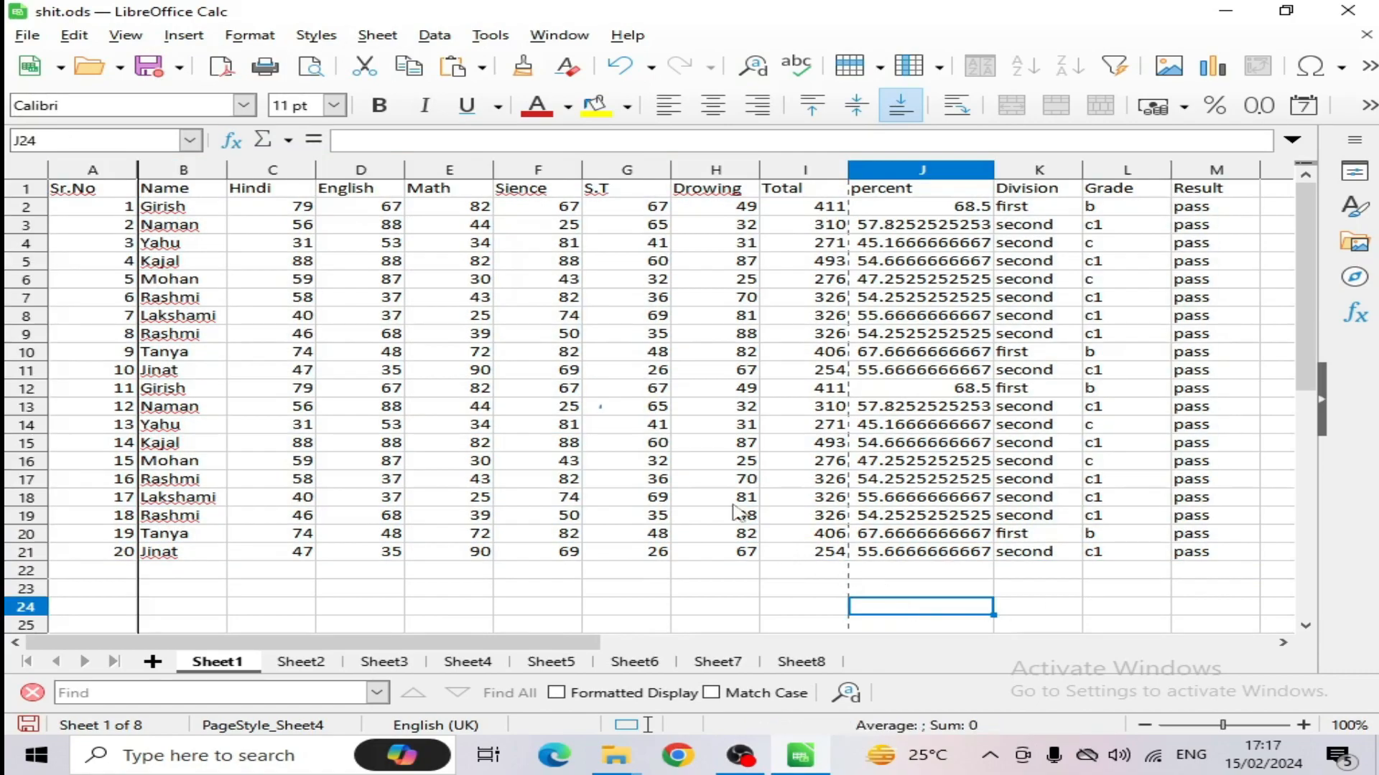
{"action": "left_click", "coordinate": [188, 41]}
{"action": "left_click", "coordinate": [309, 242]}
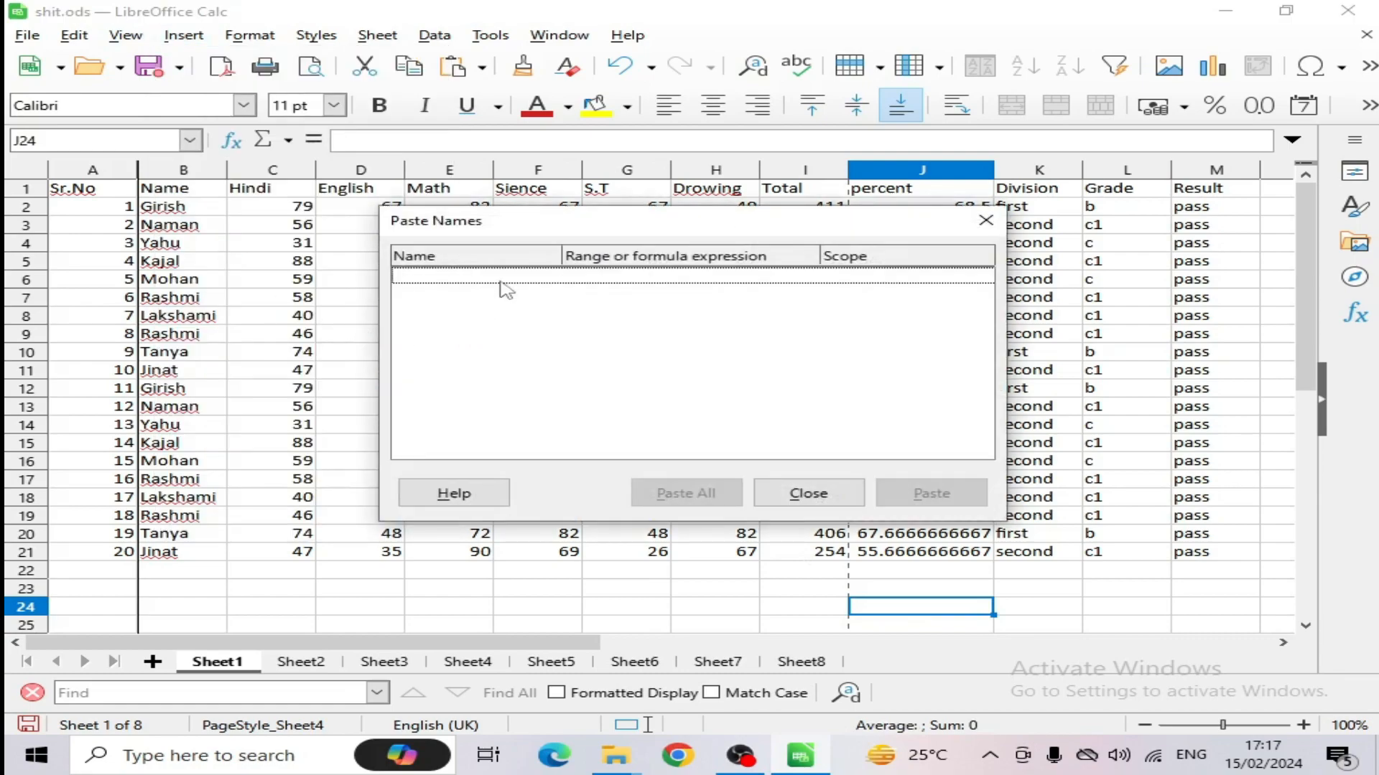
{"action": "left_click", "coordinate": [985, 225]}
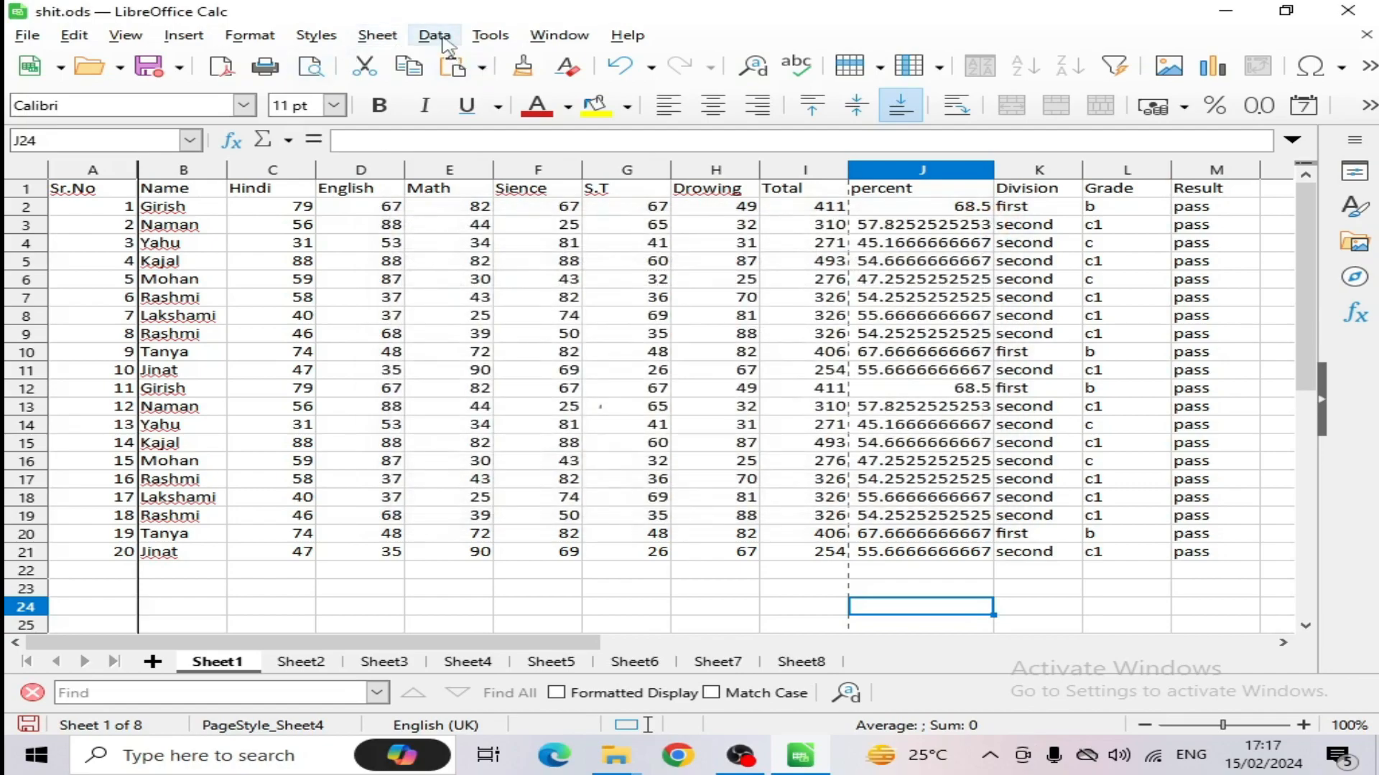
- Start defining a document-wide range name, entering a person's first name and selecting A1:M21 on Sheet1 as its range
{"action": "left_click", "coordinate": [376, 36]}
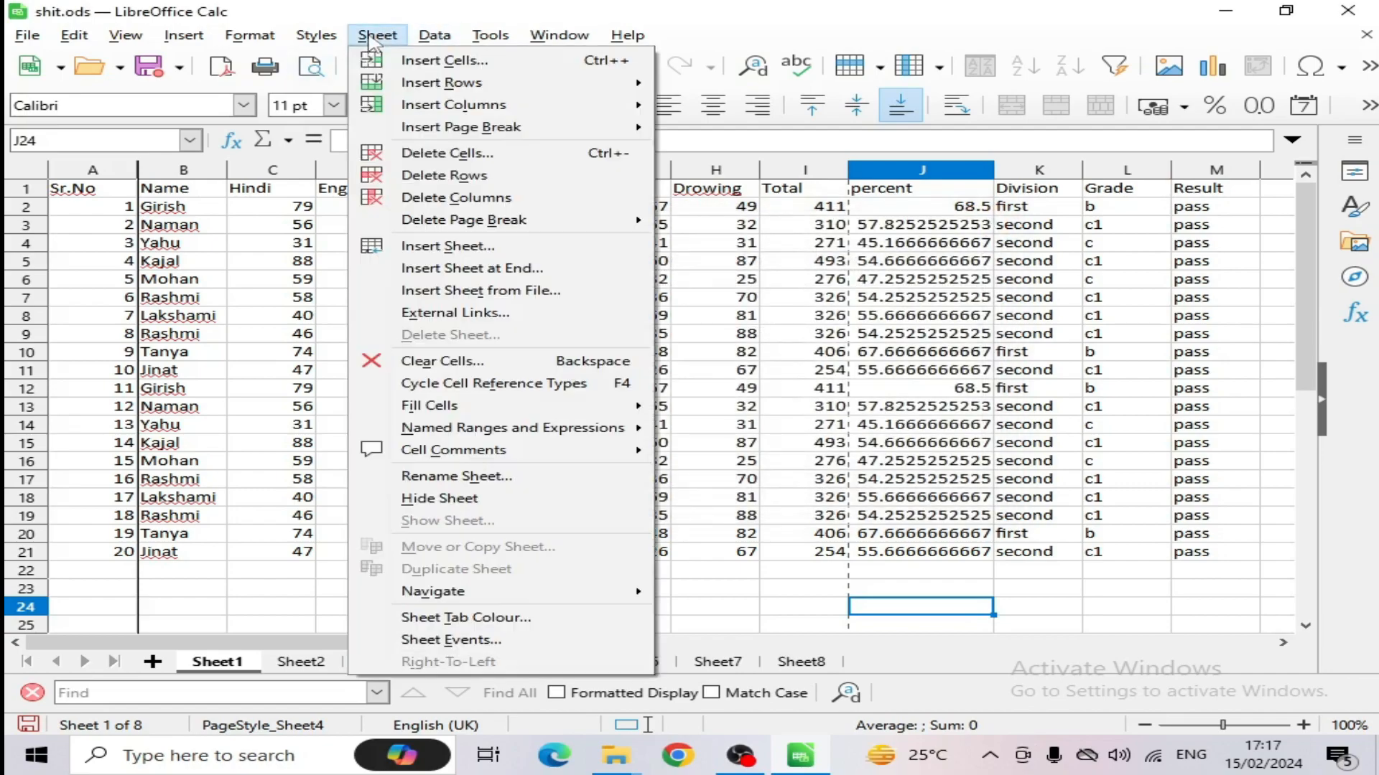
{"action": "mouse_move", "coordinate": [445, 431]}
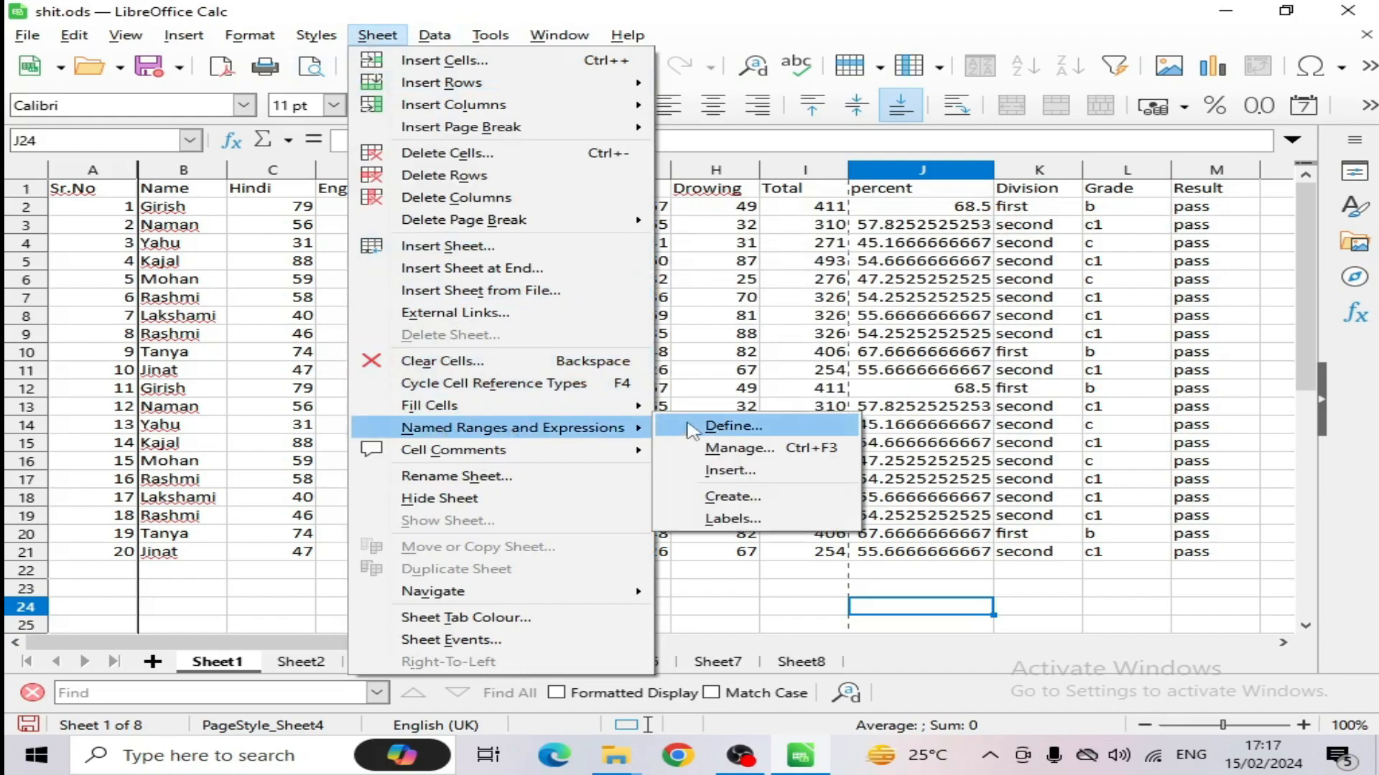
{"action": "left_click", "coordinate": [723, 430]}
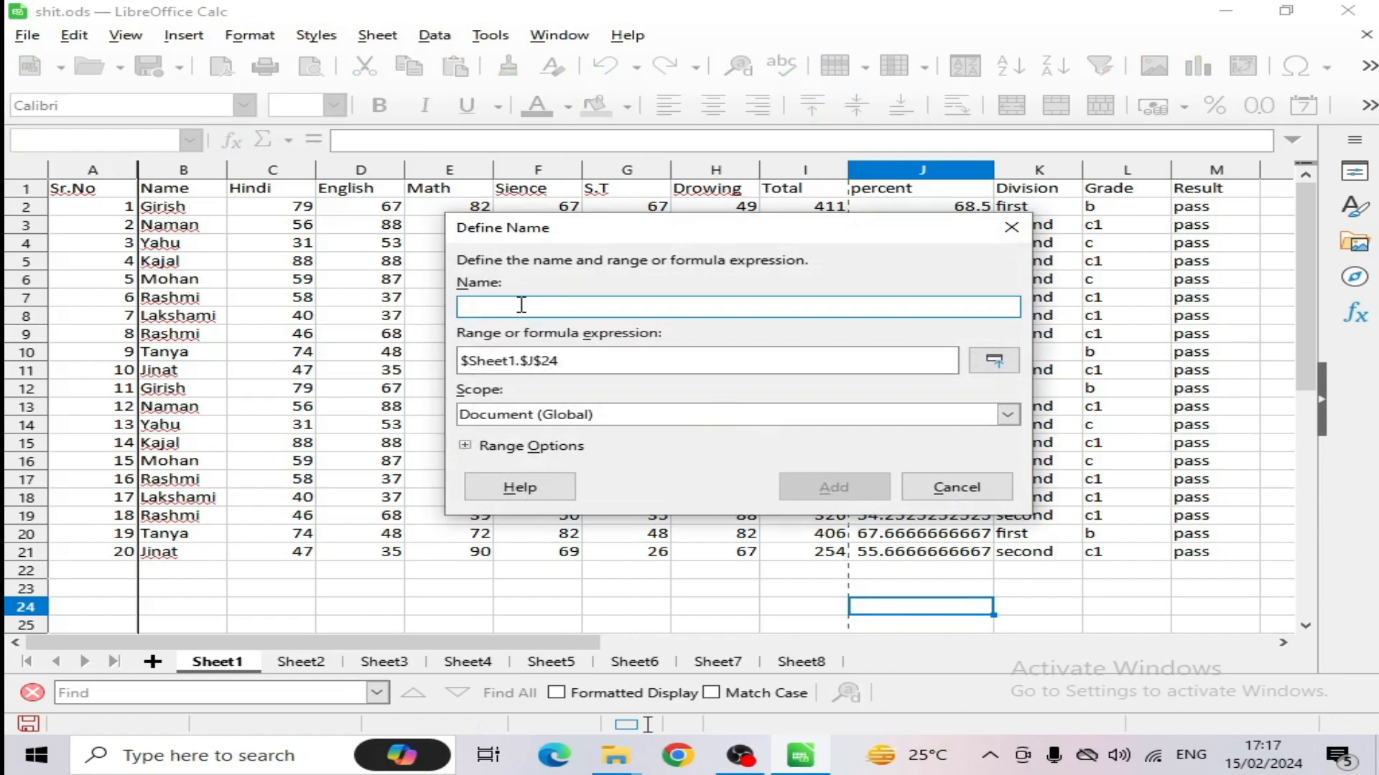
{"action": "type", "text": "deepak"}
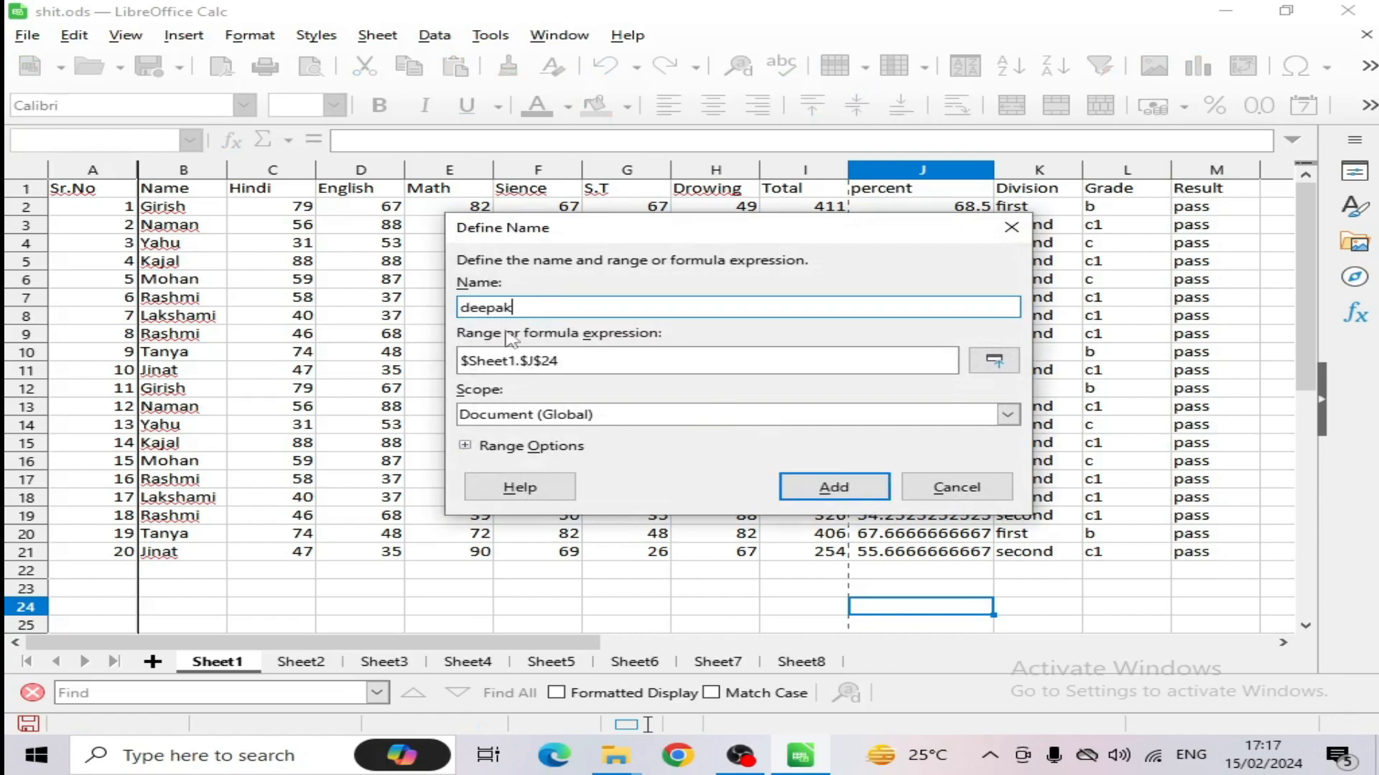
{"action": "left_click", "coordinate": [587, 357]}
{"action": "left_click_drag", "start_coordinate": [590, 359], "coordinate": [415, 369]}
{"action": "left_click_drag", "start_coordinate": [75, 194], "coordinate": [201, 353]}
{"action": "left_click_drag", "start_coordinate": [657, 459], "coordinate": [1209, 563]}
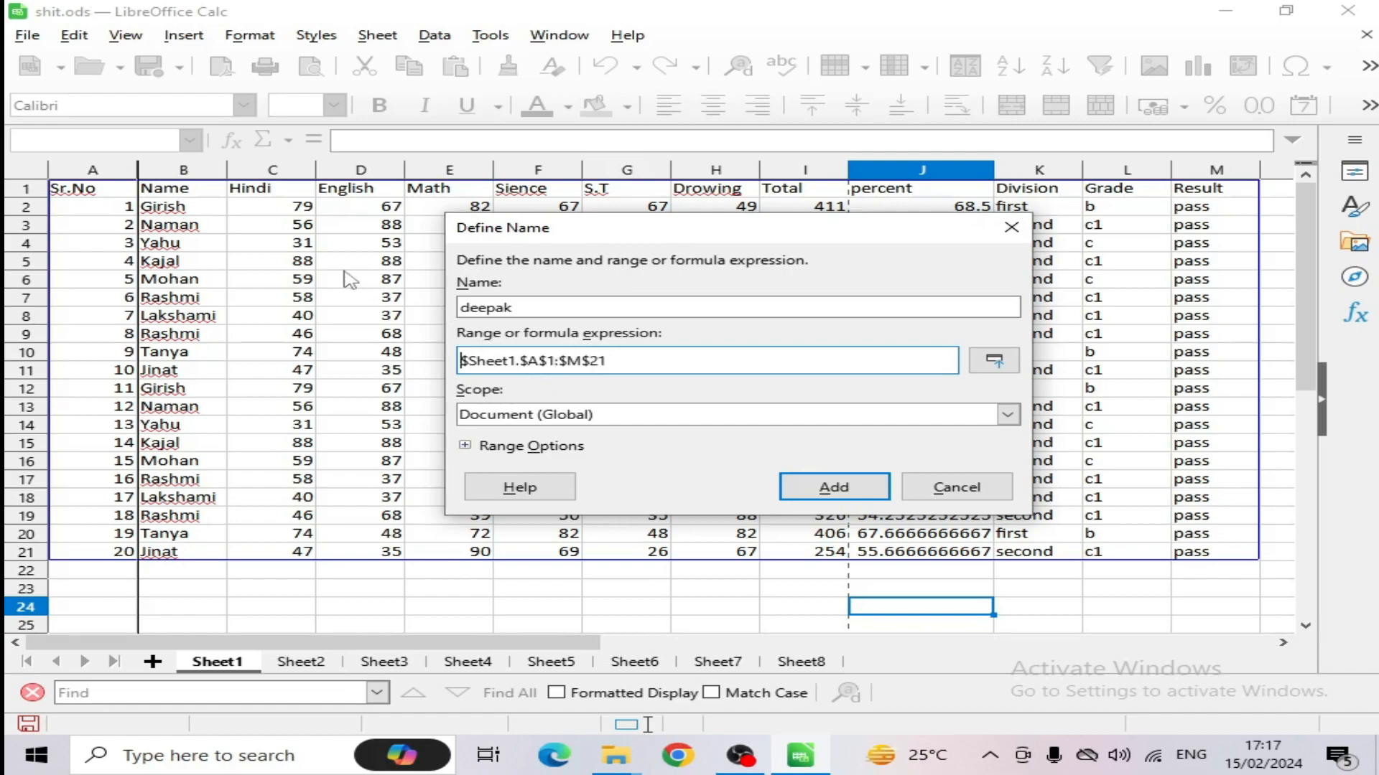
- Clear the range expression, reselect the marks table A1:M21 on Sheet1, and add the defined name
{"action": "left_click_drag", "start_coordinate": [629, 360], "coordinate": [451, 388]}
{"action": "key", "text": "BackSpace"}
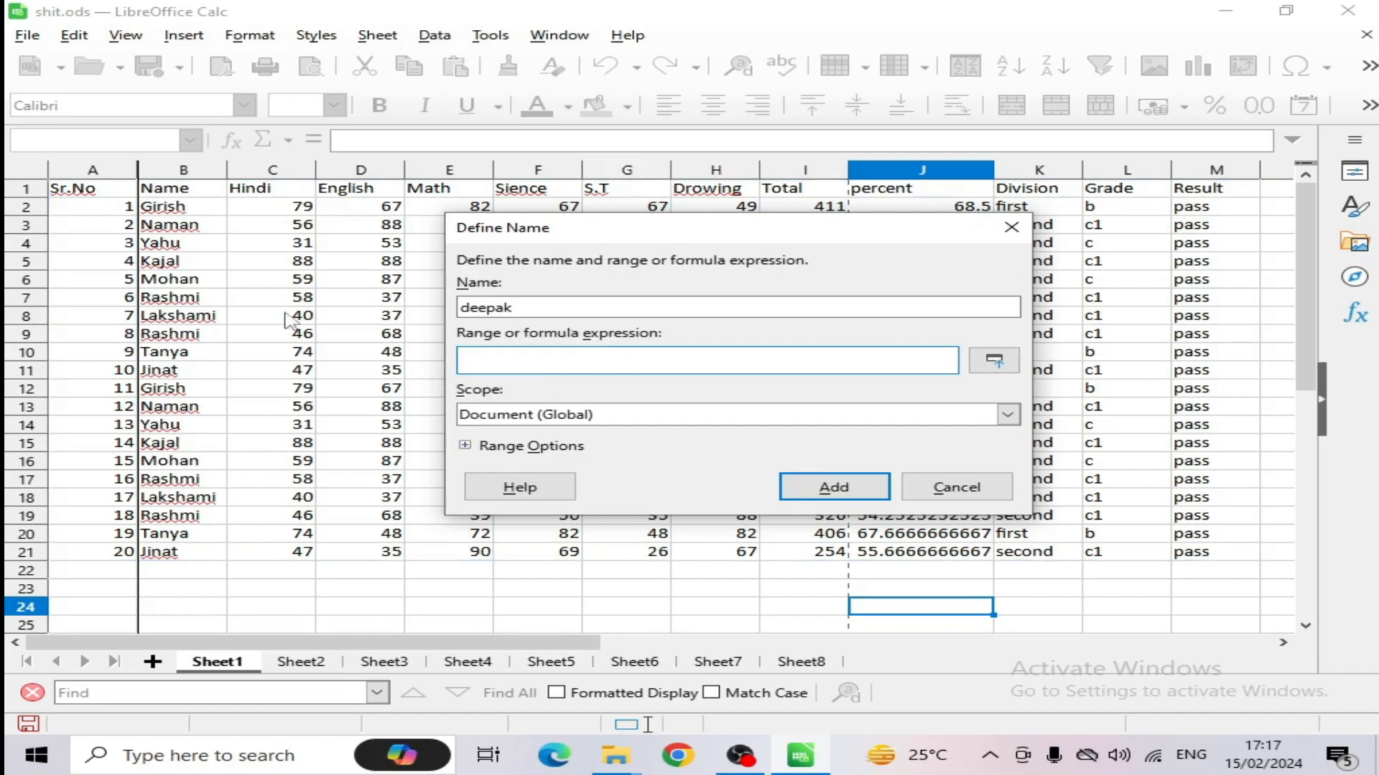
{"action": "left_click", "coordinate": [92, 172]}
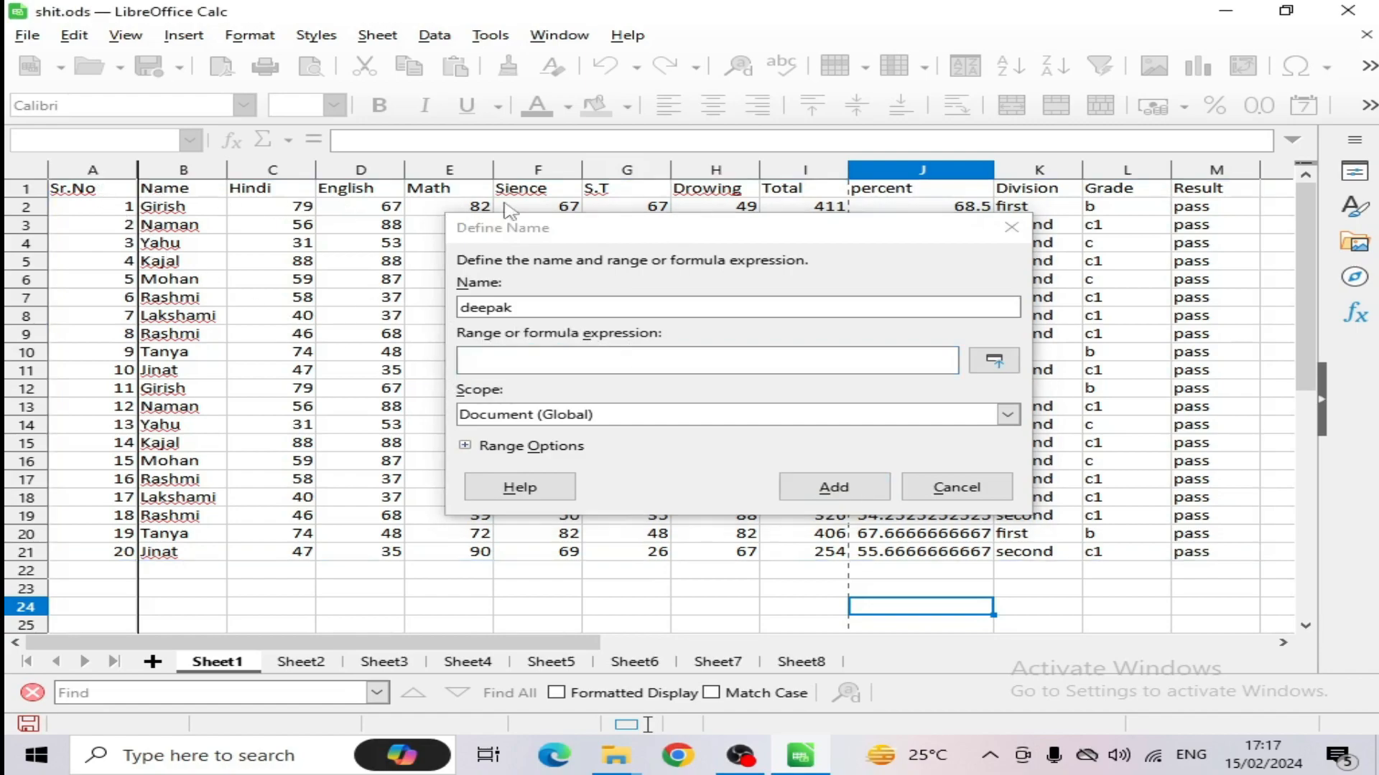
{"action": "left_click", "coordinate": [489, 366]}
{"action": "left_click", "coordinate": [90, 174]}
{"action": "left_click", "coordinate": [502, 360]}
{"action": "left_click_drag", "start_coordinate": [101, 192], "coordinate": [180, 334]}
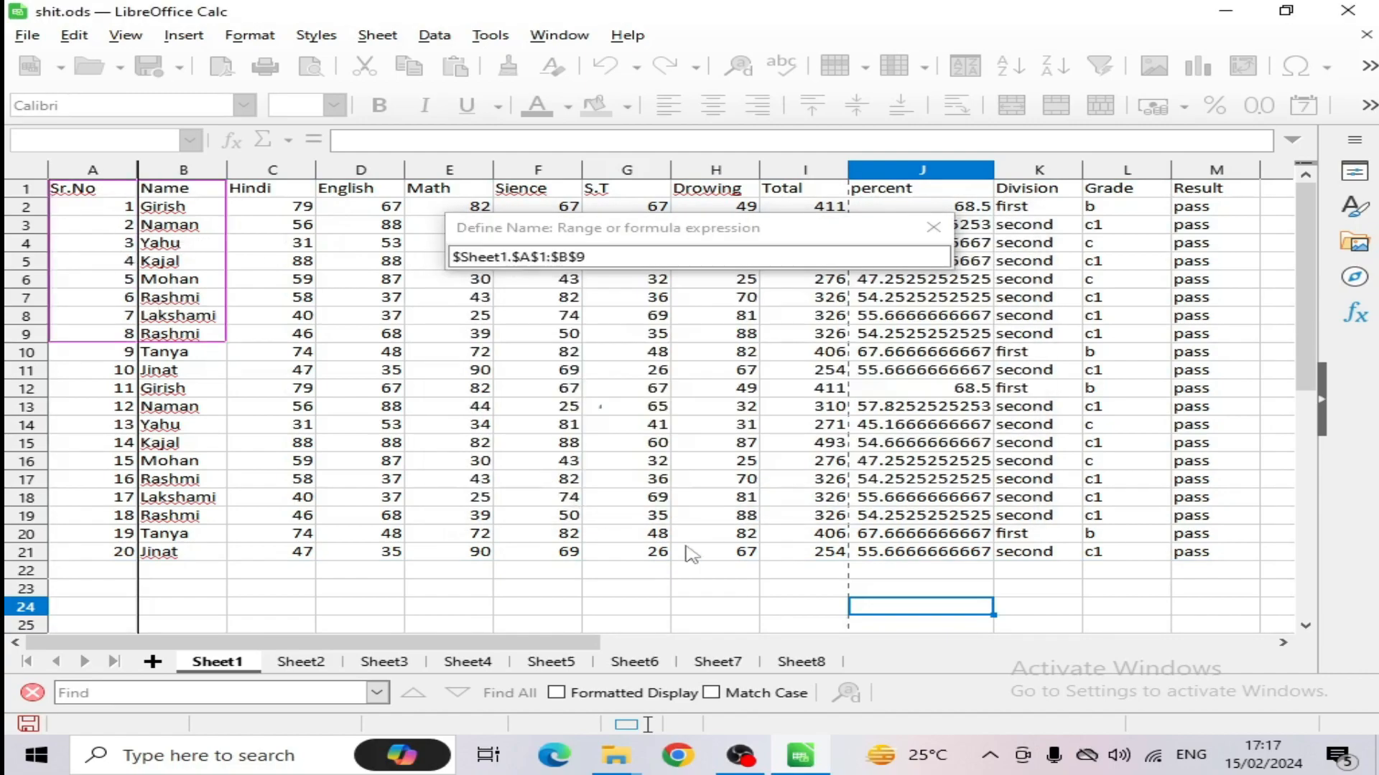
{"action": "left_click_drag", "start_coordinate": [691, 554], "coordinate": [1225, 557]}
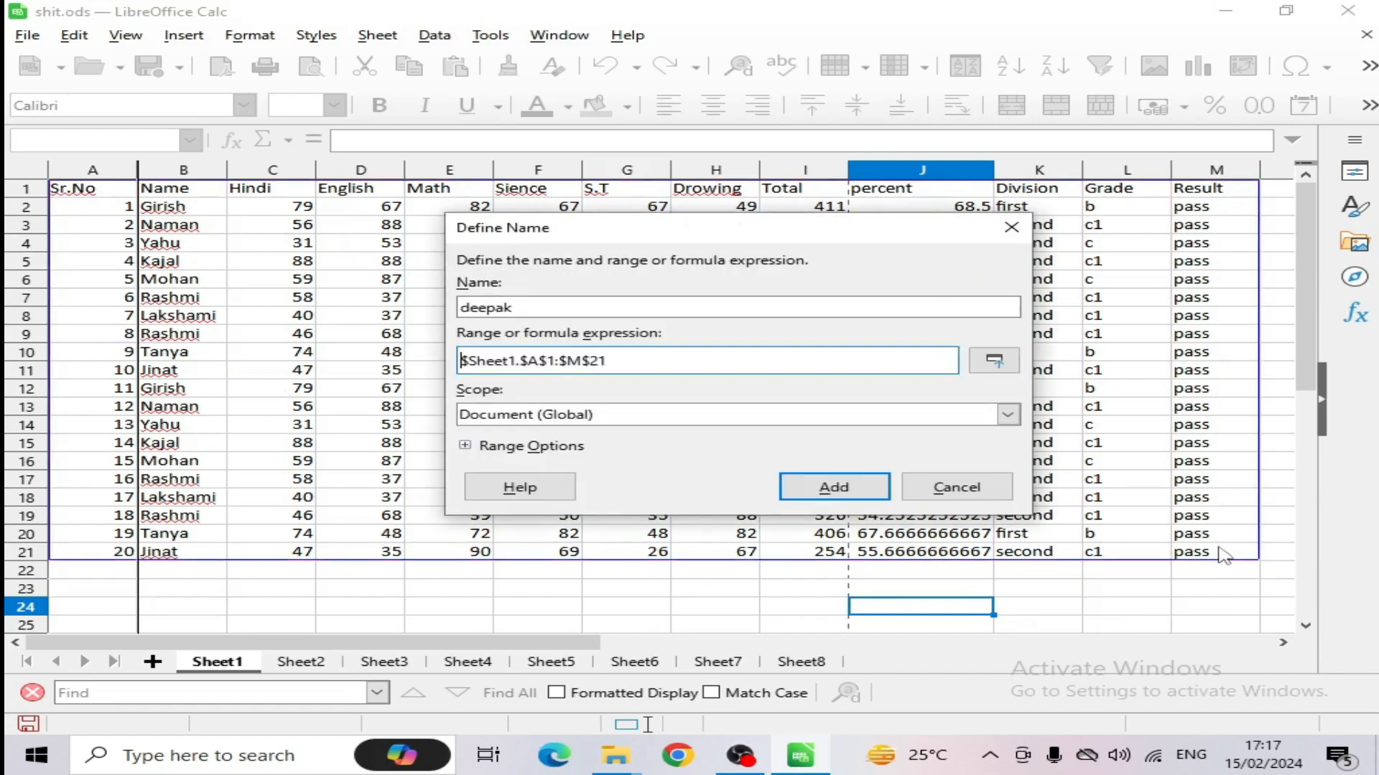
{"action": "left_click", "coordinate": [834, 488]}
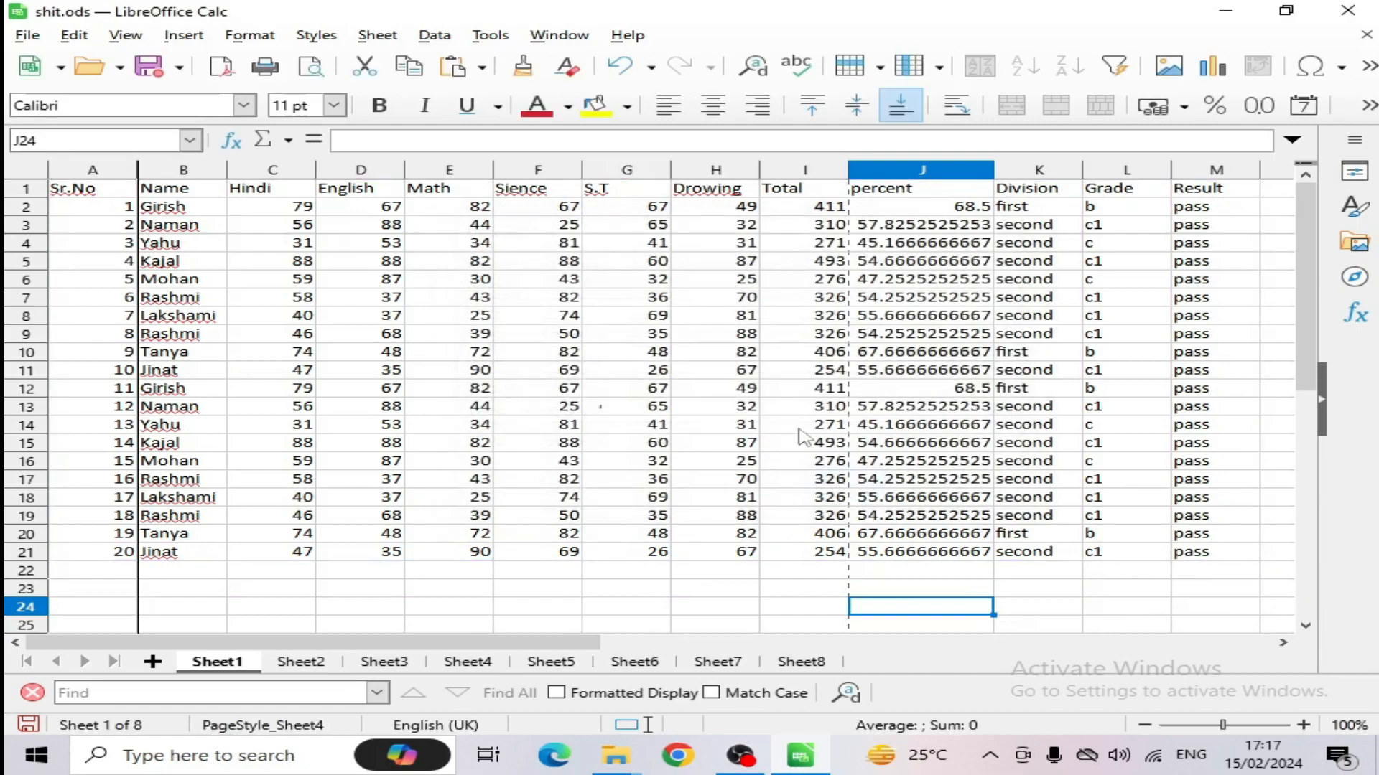
- Check the Paste Names dialog for the newly defined range name and close it without pasting
{"action": "left_click", "coordinate": [183, 35]}
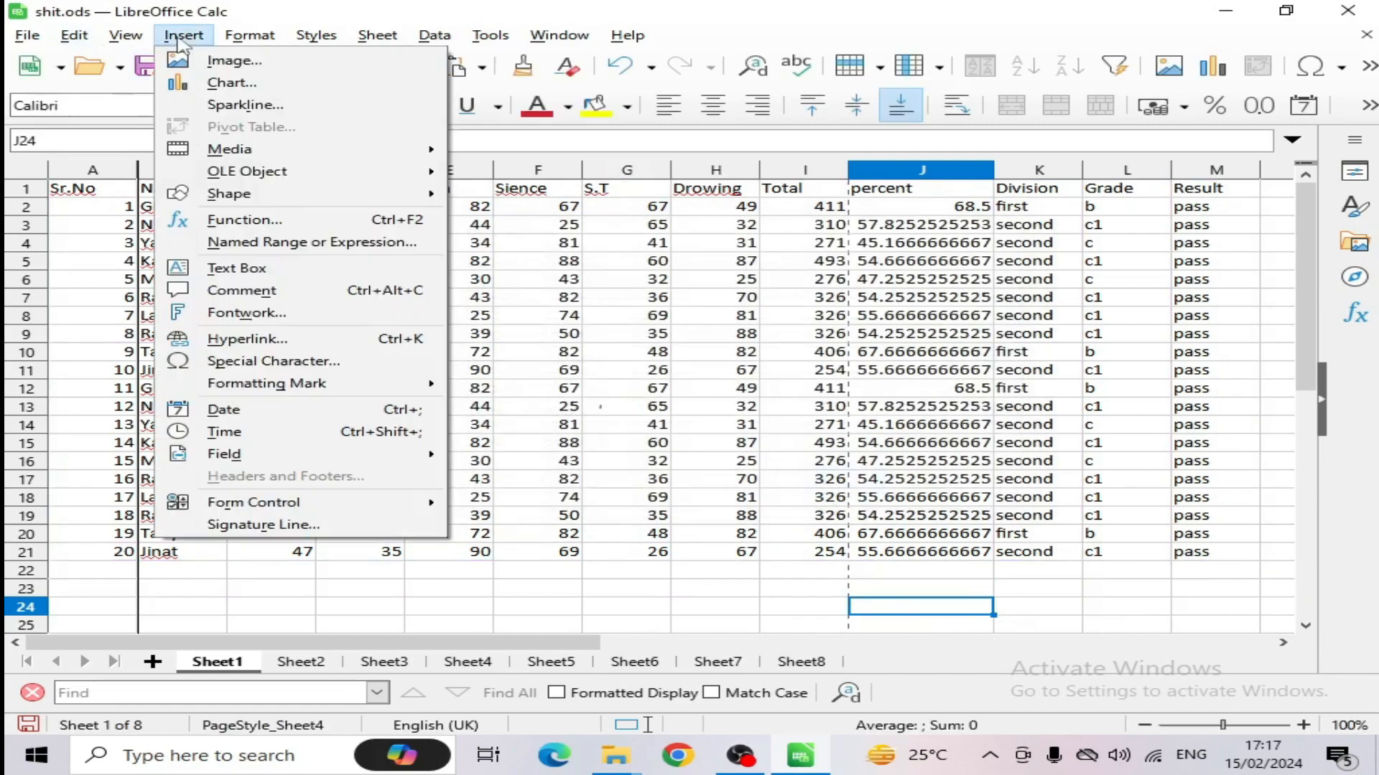
{"action": "left_click", "coordinate": [235, 245]}
{"action": "left_click", "coordinate": [465, 279]}
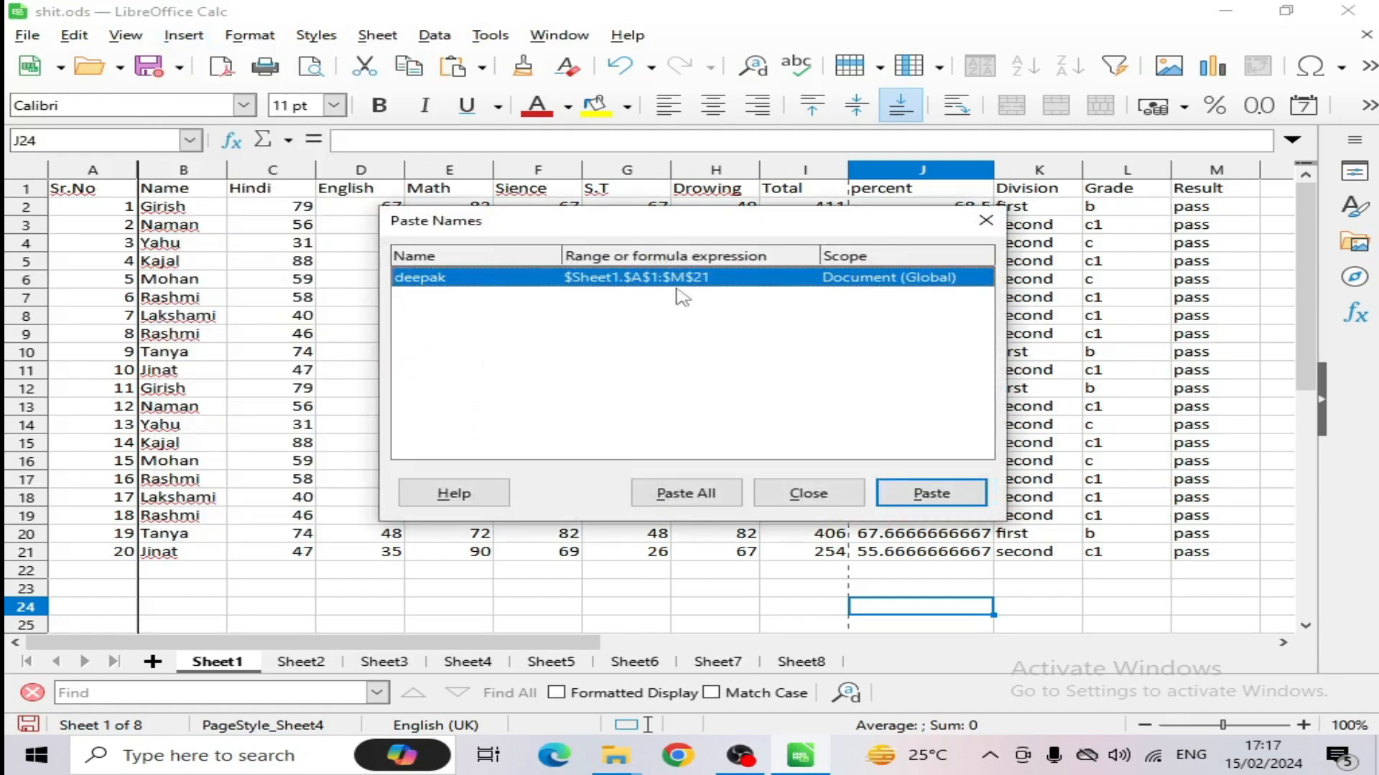
{"action": "left_click", "coordinate": [809, 493]}
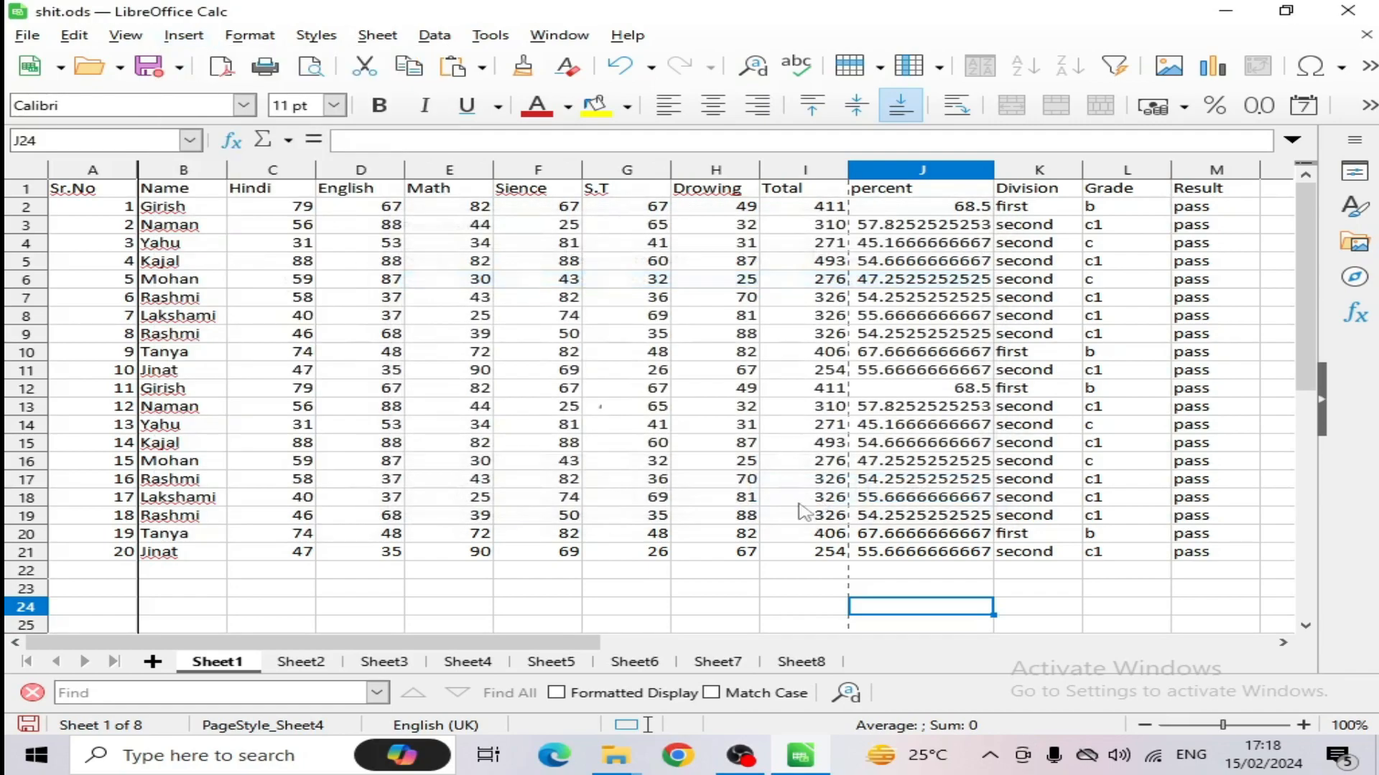
- Enter a COUNT formula in H25 that uses the defined range name as its argument
{"action": "scroll", "coordinate": [708, 567], "scroll_direction": "down", "scroll_amount": 2}
{"action": "left_click", "coordinate": [681, 517]}
{"action": "type", "text": "="}
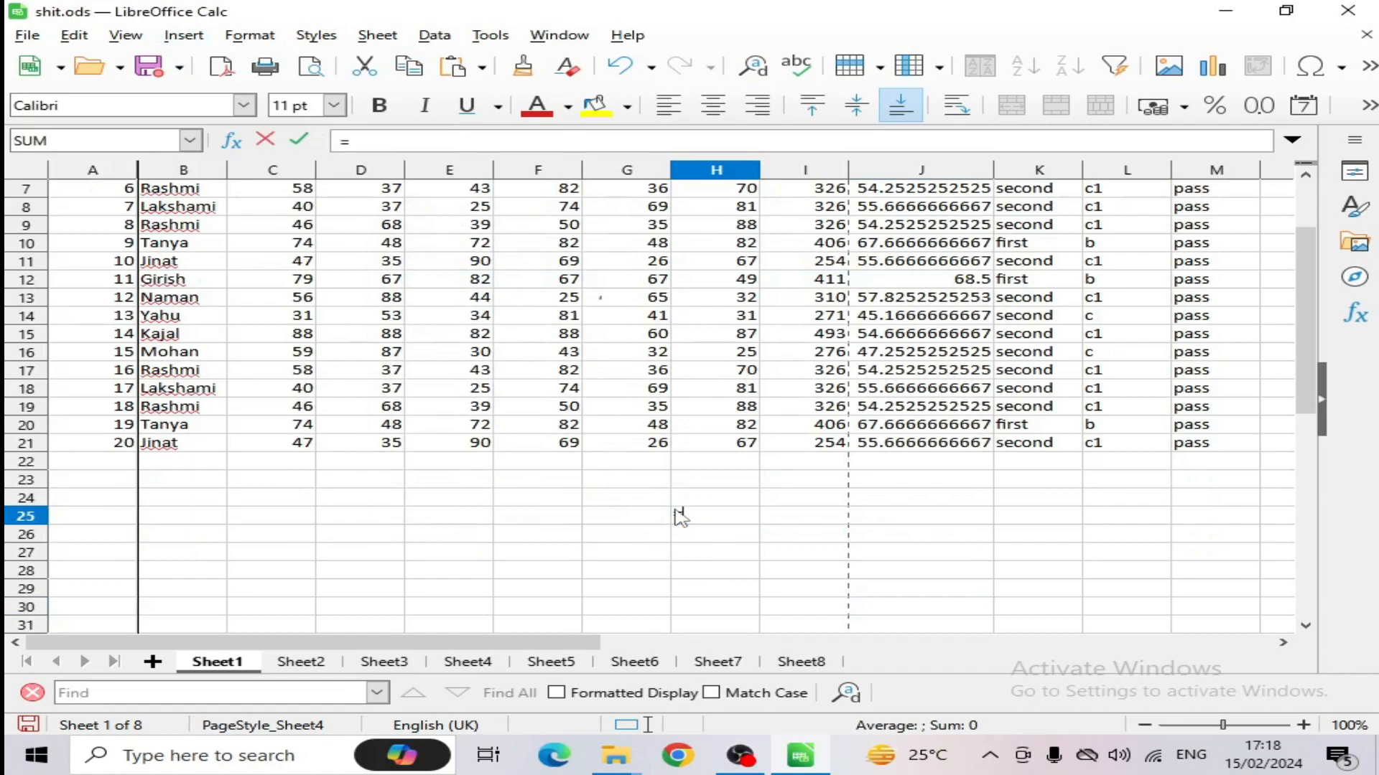
{"action": "type", "text": "co"}
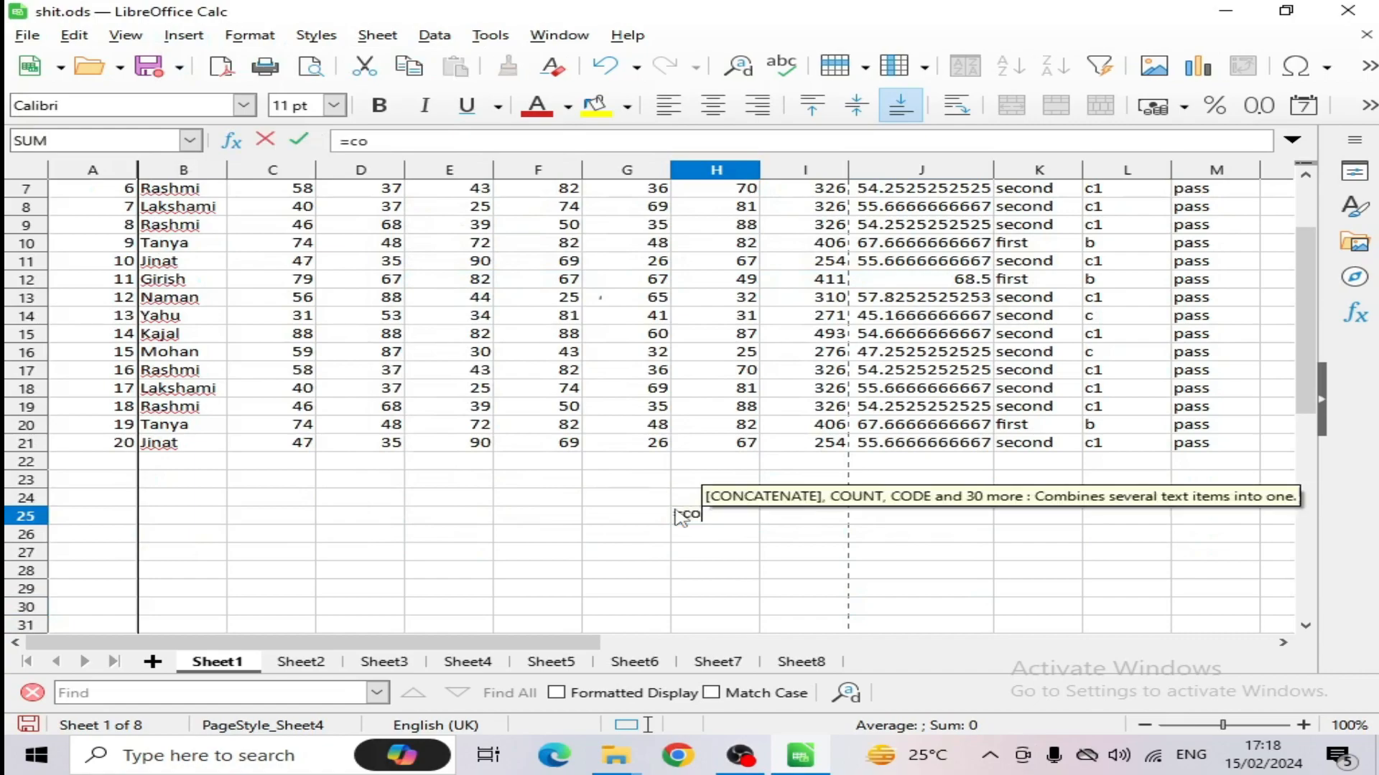
{"action": "type", "text": "unt(deep"}
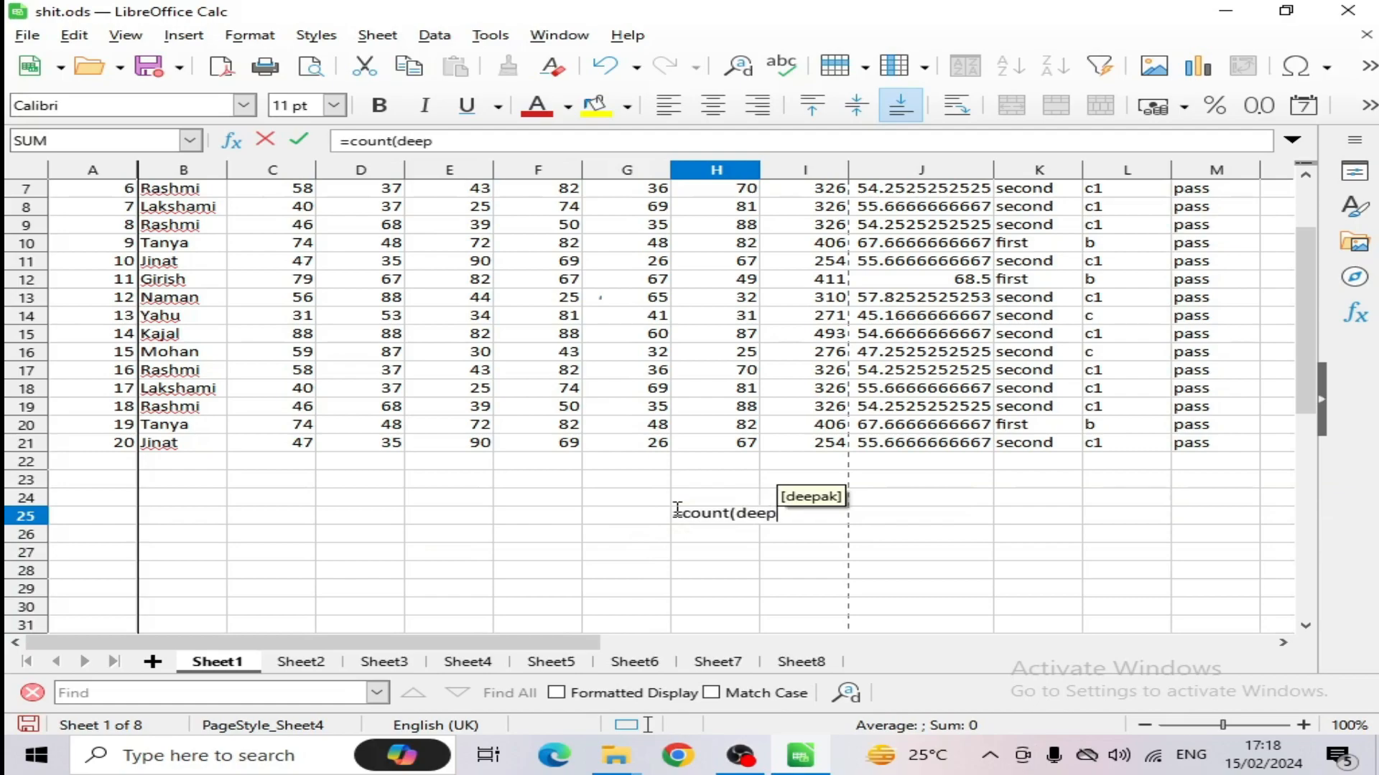
{"action": "type", "text": "ak)"}
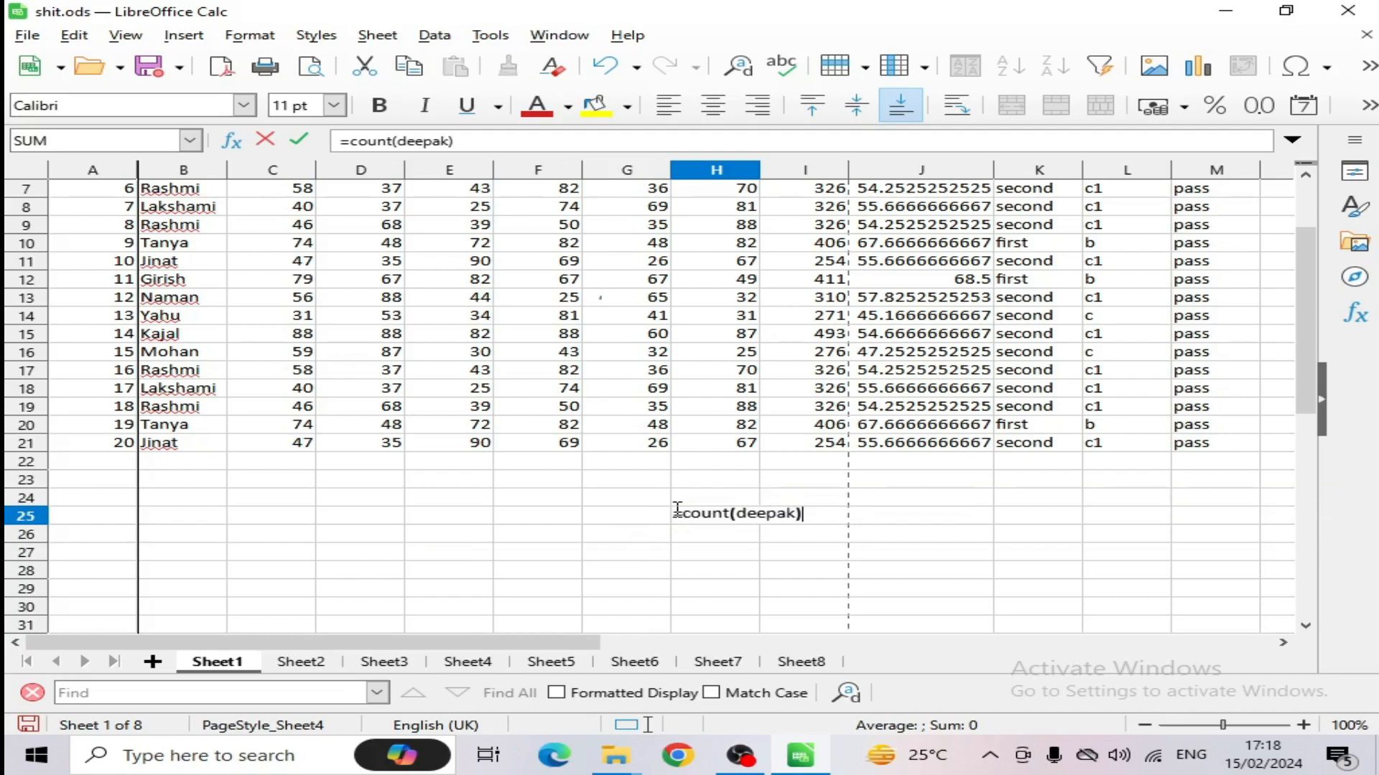
{"action": "key", "text": "Return"}
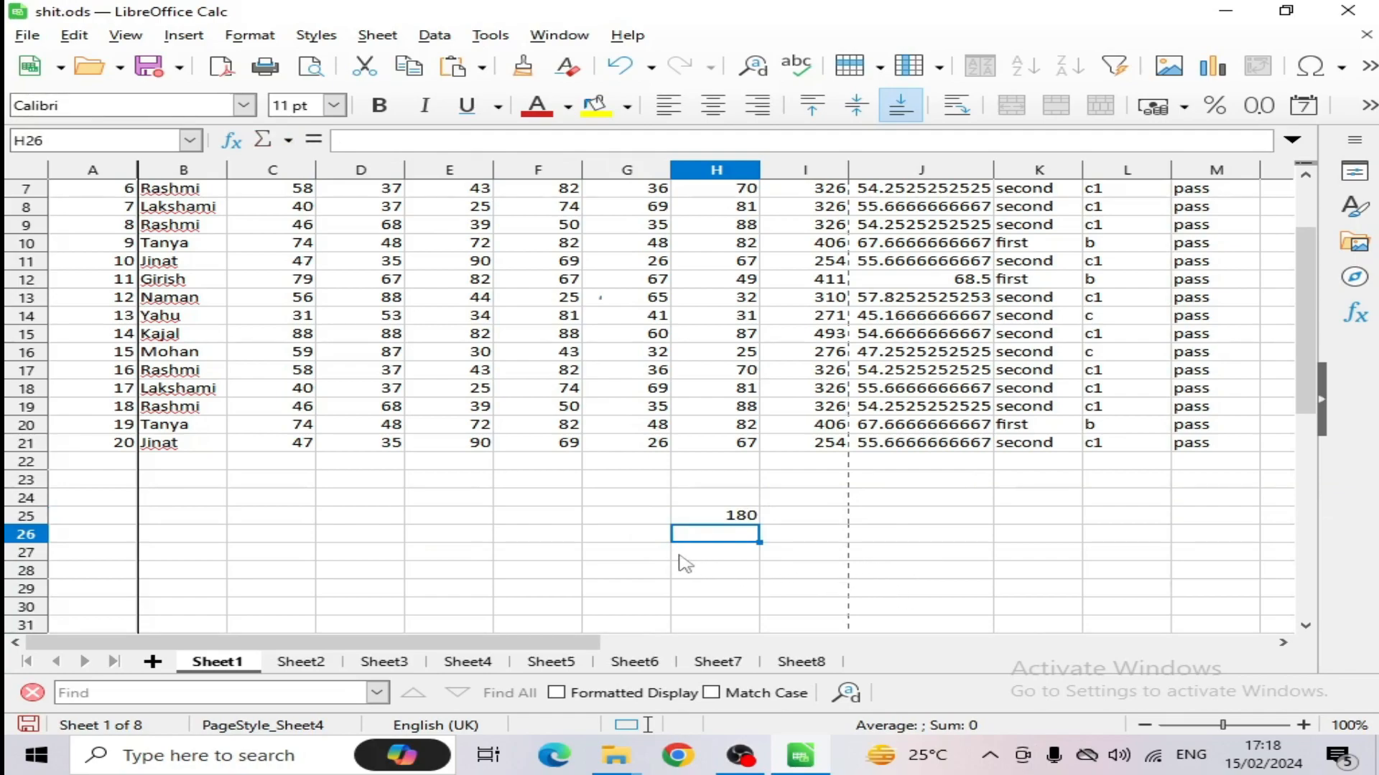
- Enter a SUM formula in F24 that totals the defined named range
{"action": "left_click", "coordinate": [561, 504]}
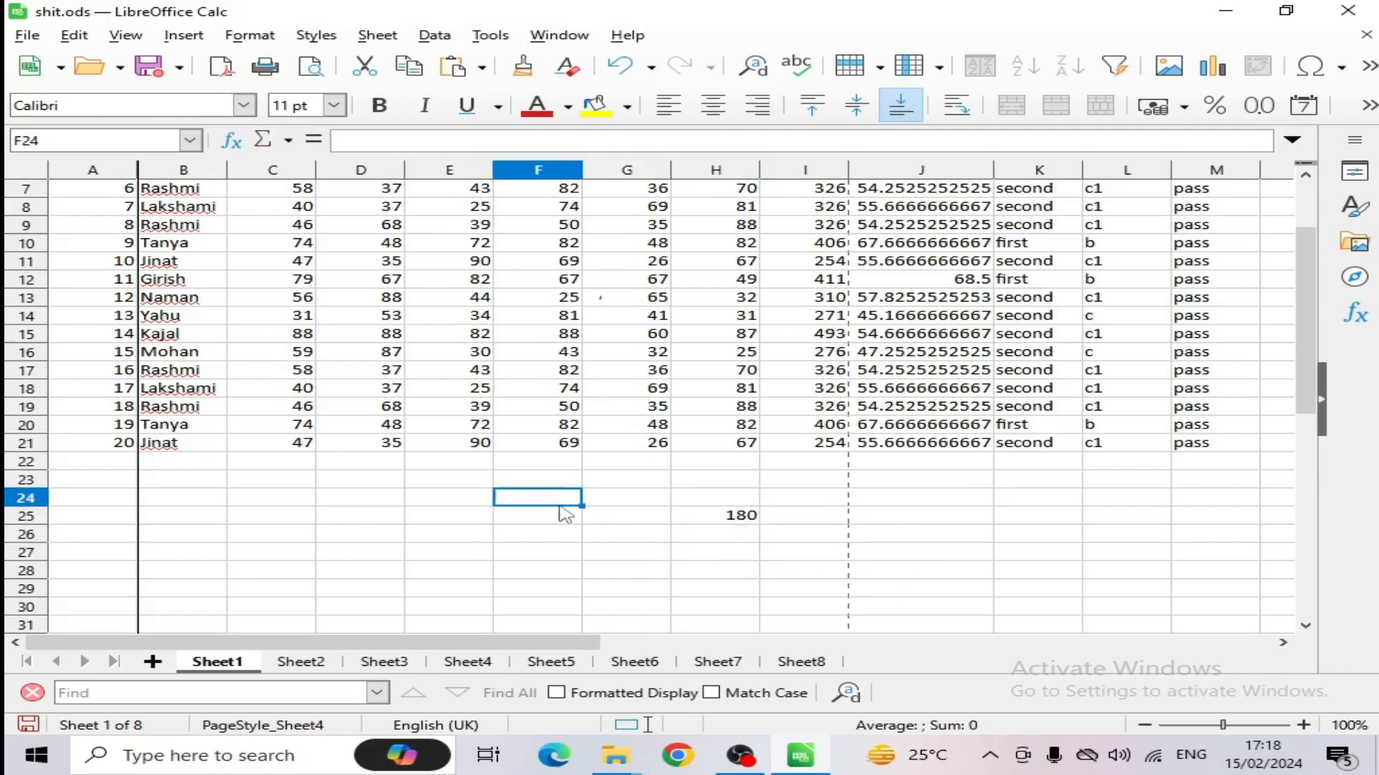
{"action": "type", "text": "=s"}
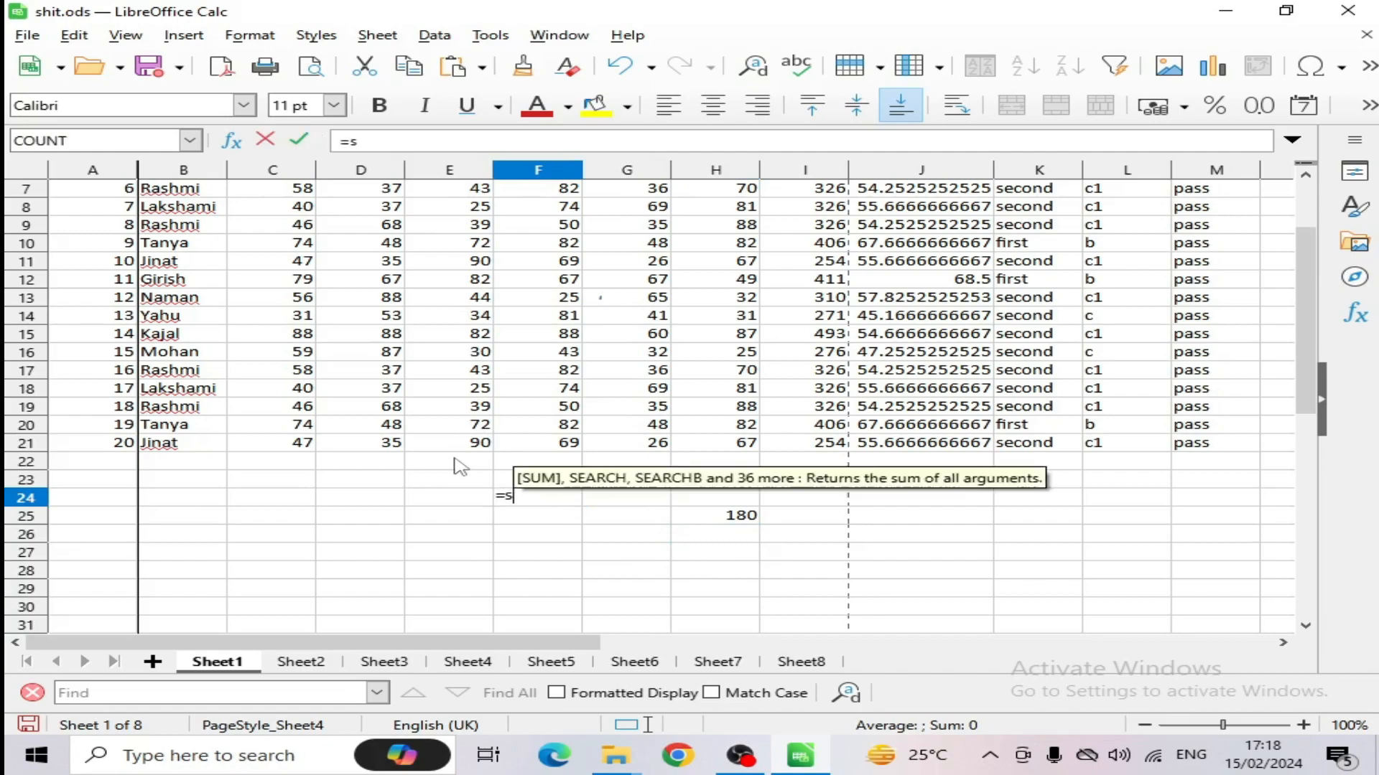
{"action": "type", "text": "um("}
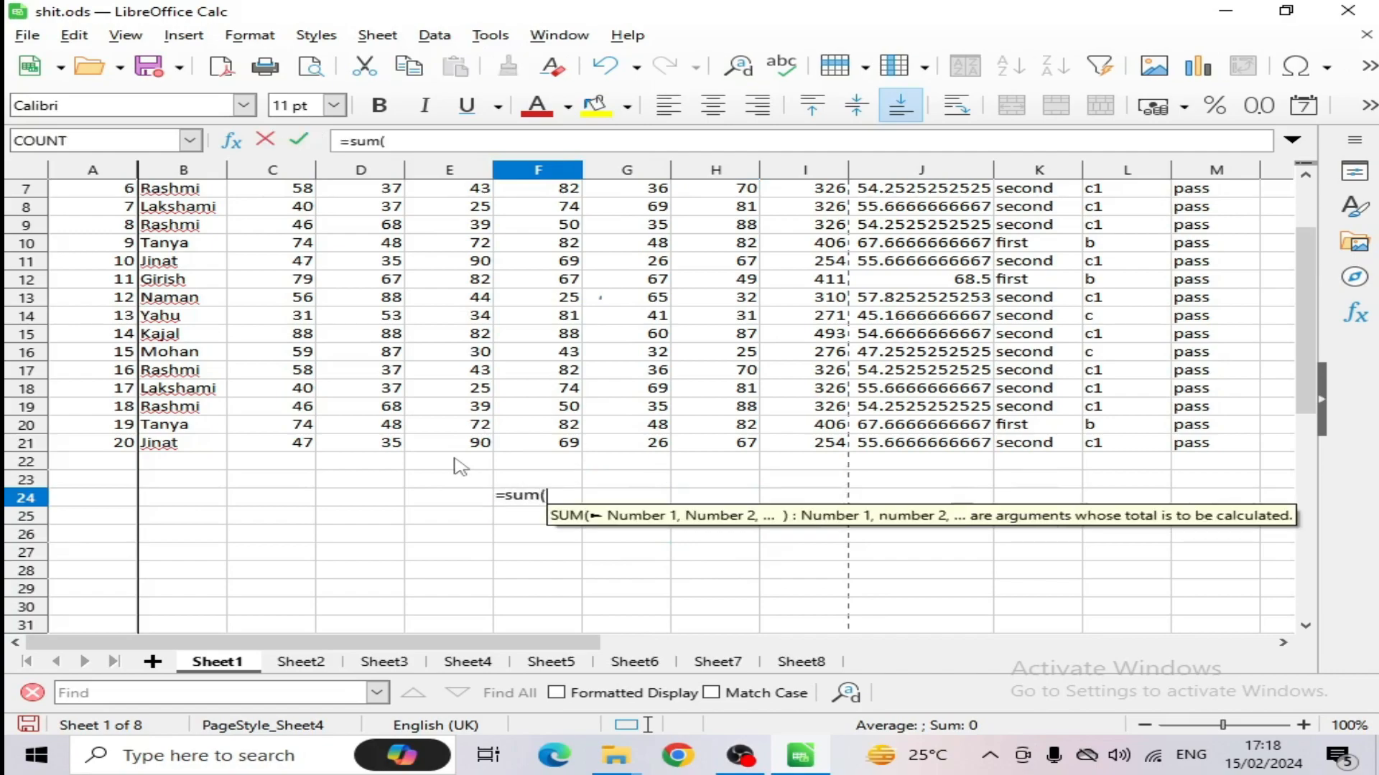
{"action": "type", "text": "deepak)"}
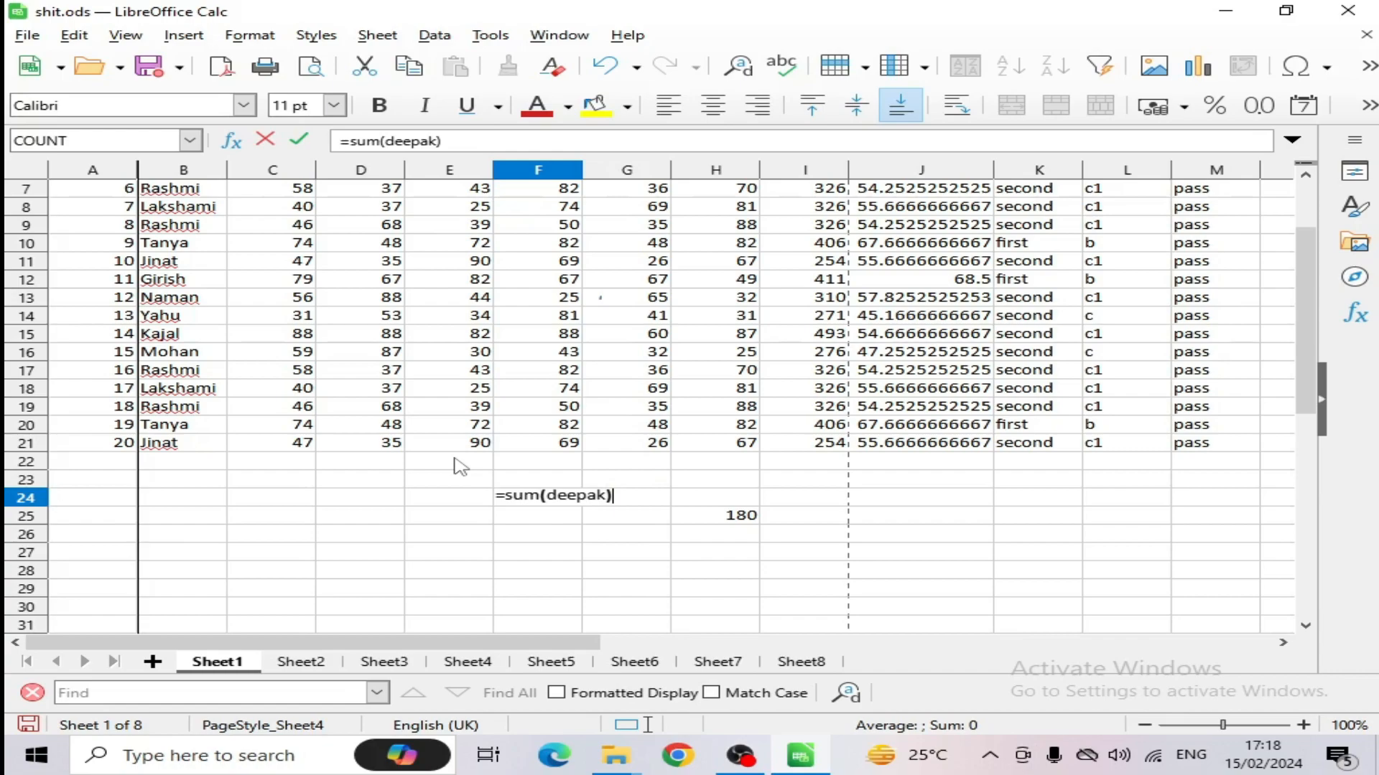
{"action": "key", "text": "Return"}
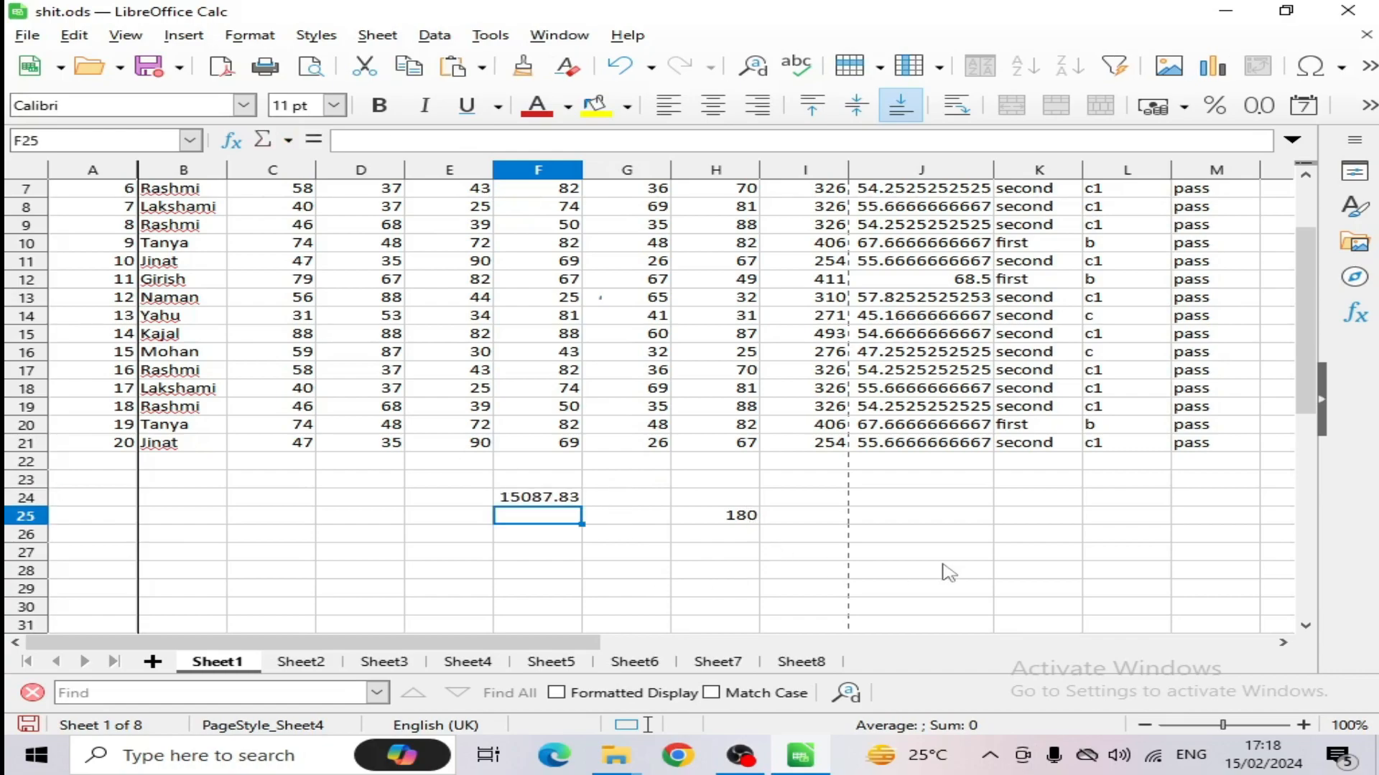
- Delete the COUNT and SUM results from the cells below the marks table
{"action": "scroll", "coordinate": [948, 573], "scroll_direction": "up", "scroll_amount": 2}
{"action": "scroll", "coordinate": [535, 602], "scroll_direction": "down", "scroll_amount": 2}
{"action": "left_click_drag", "start_coordinate": [506, 482], "coordinate": [845, 561]}
{"action": "key", "text": "Delete"}
{"action": "left_click", "coordinate": [854, 571]}
{"action": "scroll", "coordinate": [854, 571], "scroll_direction": "up", "scroll_amount": 2}
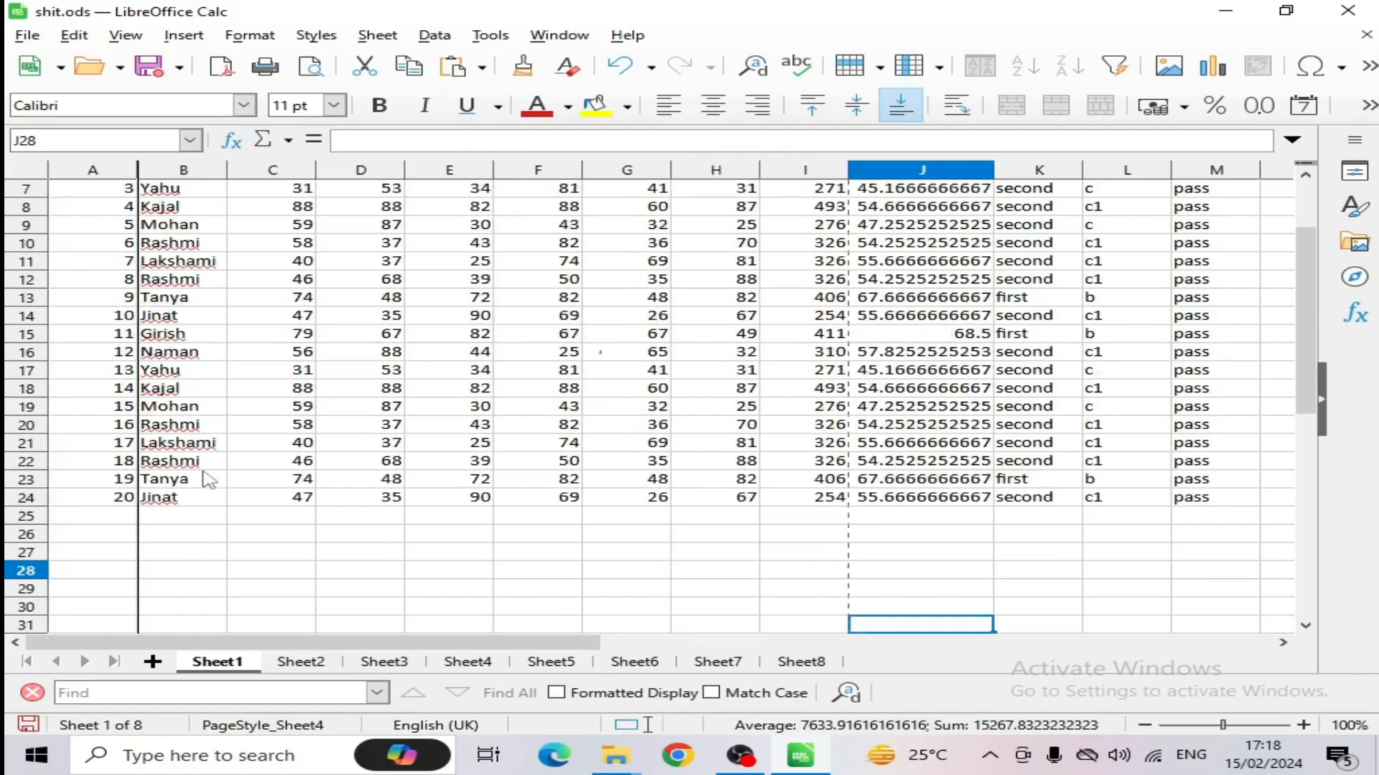
- Select columns A through M, try the range name 10th, and name the range ten instead
{"action": "left_click_drag", "start_coordinate": [93, 174], "coordinate": [1213, 215]}
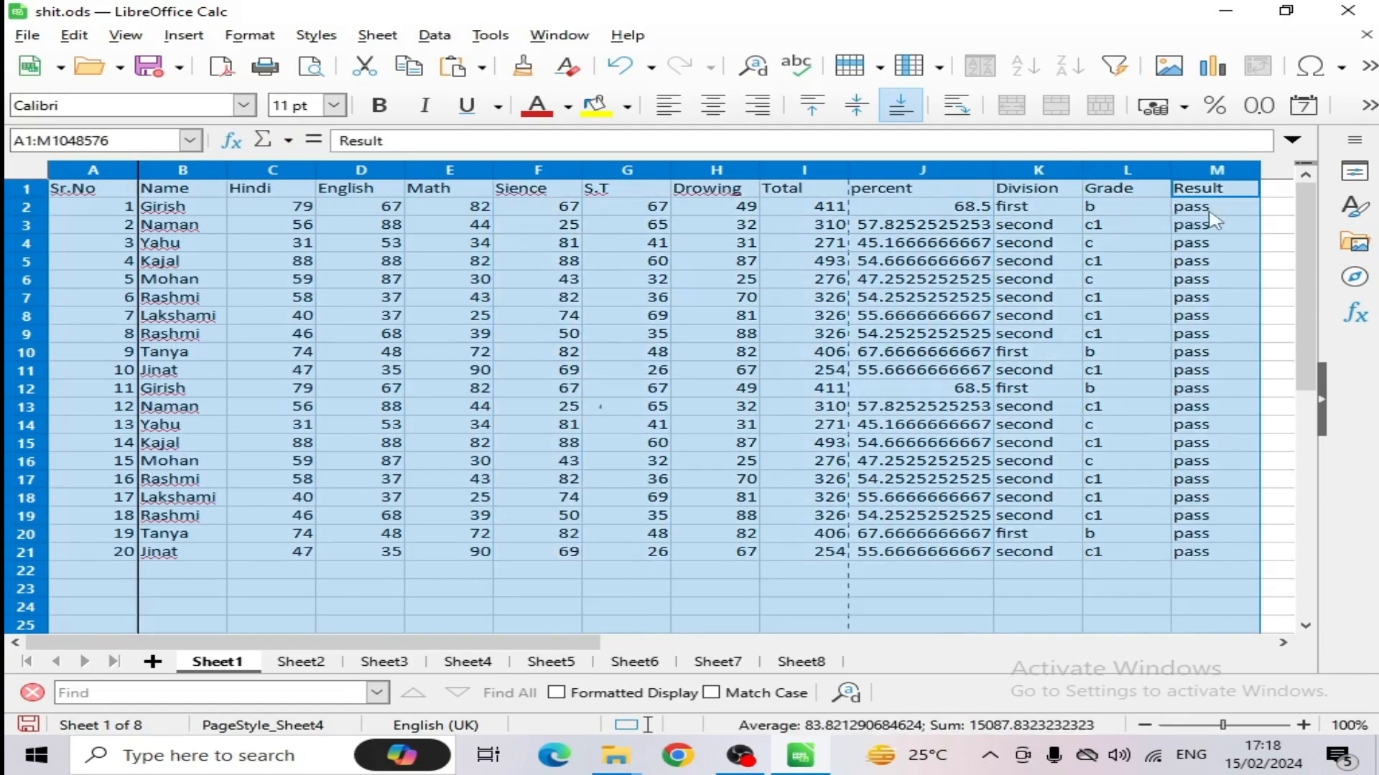
{"action": "left_click", "coordinate": [115, 141]}
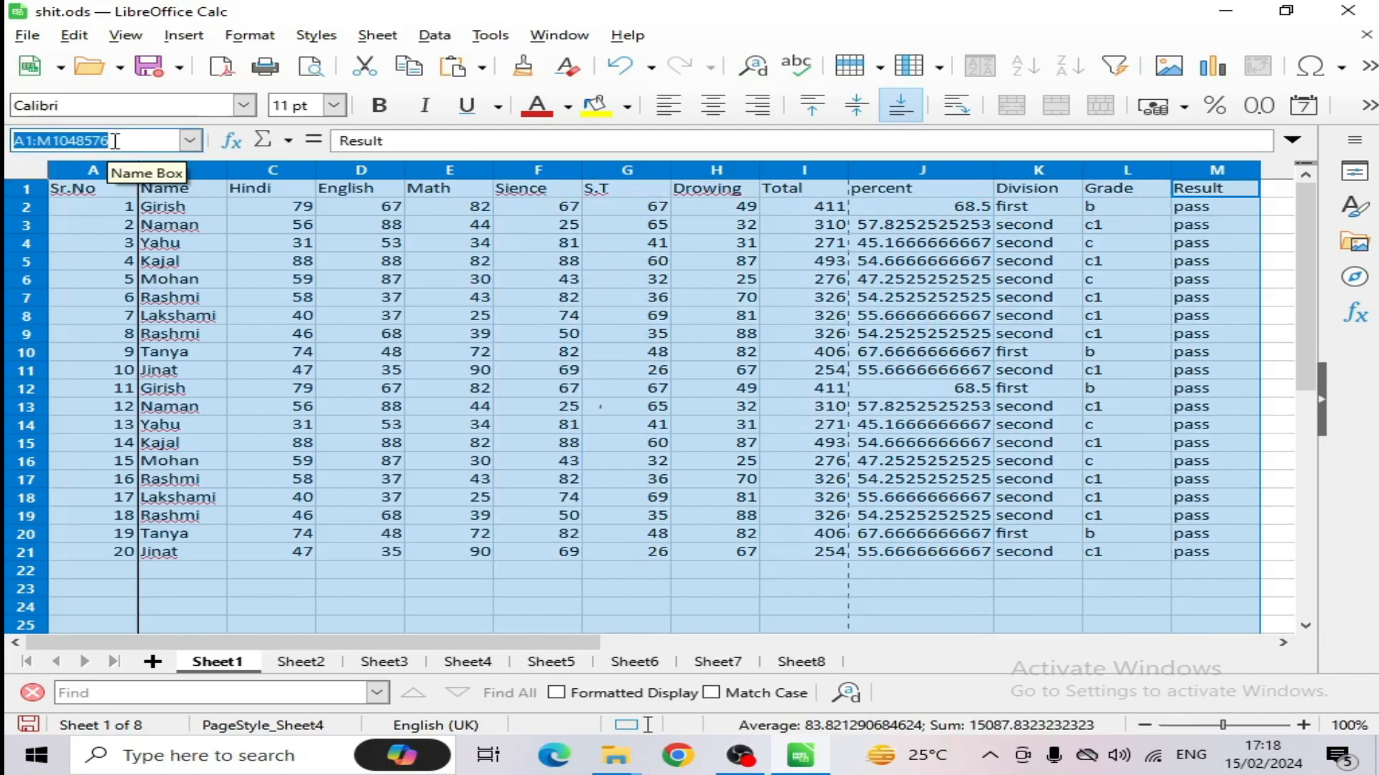
{"action": "type", "text": "giya"}
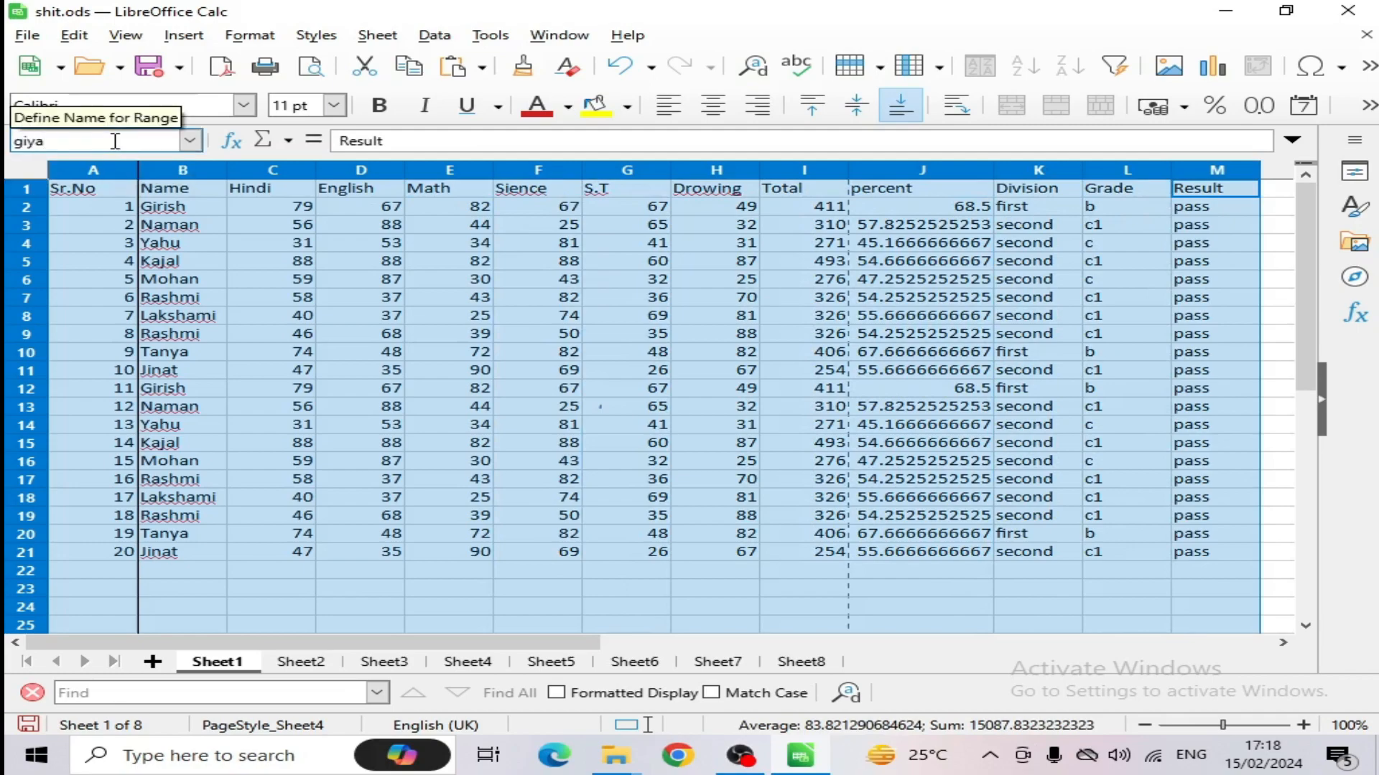
{"action": "key", "text": "BackSpace"}
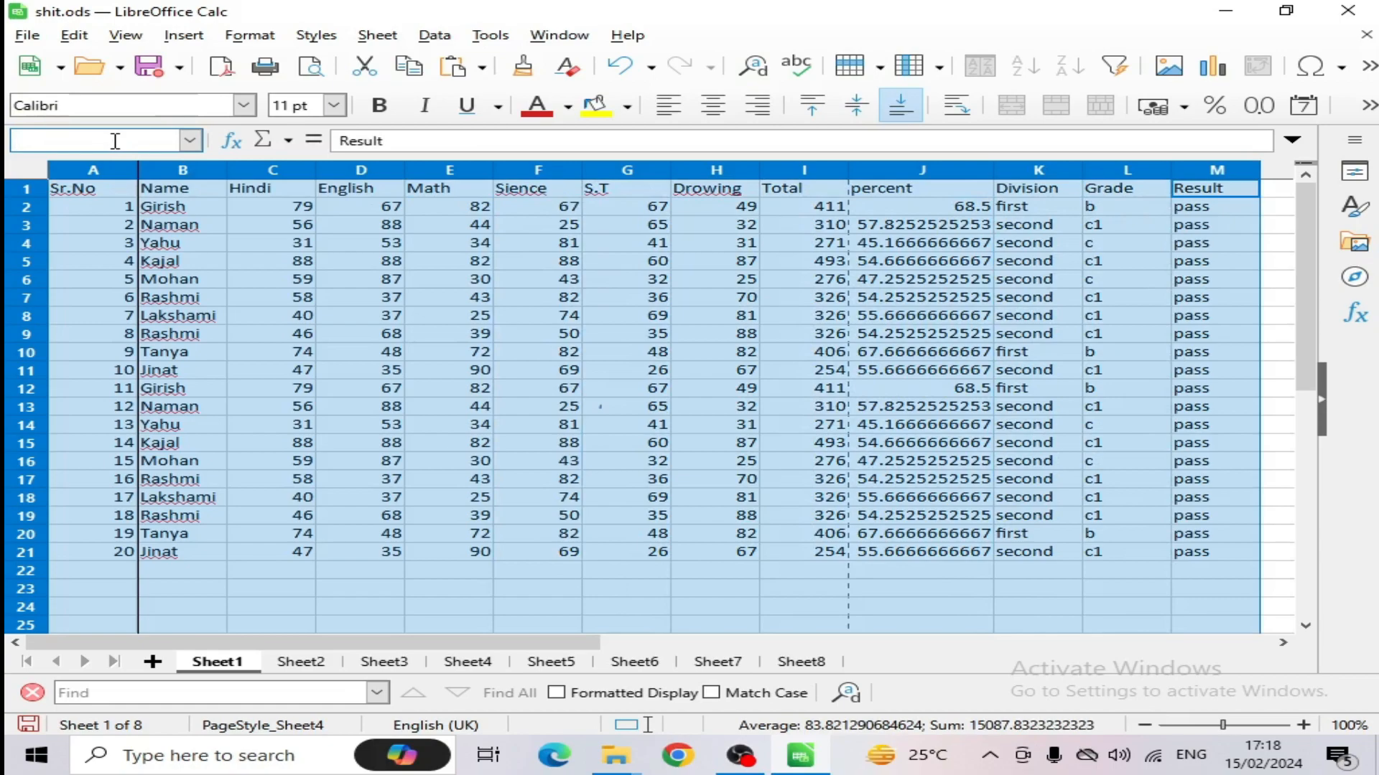
{"action": "type", "text": "10th"}
{"action": "key", "text": "Return"}
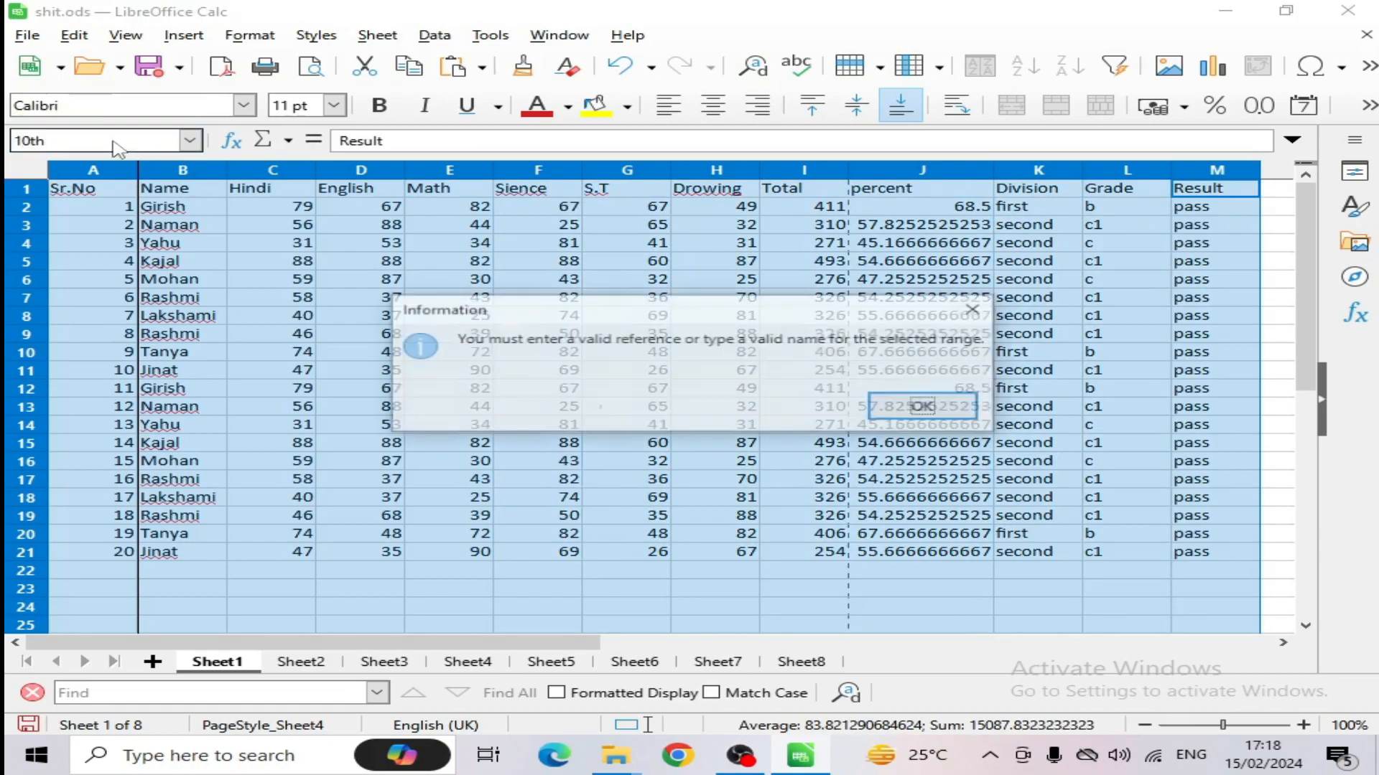
{"action": "left_click", "coordinate": [925, 407]}
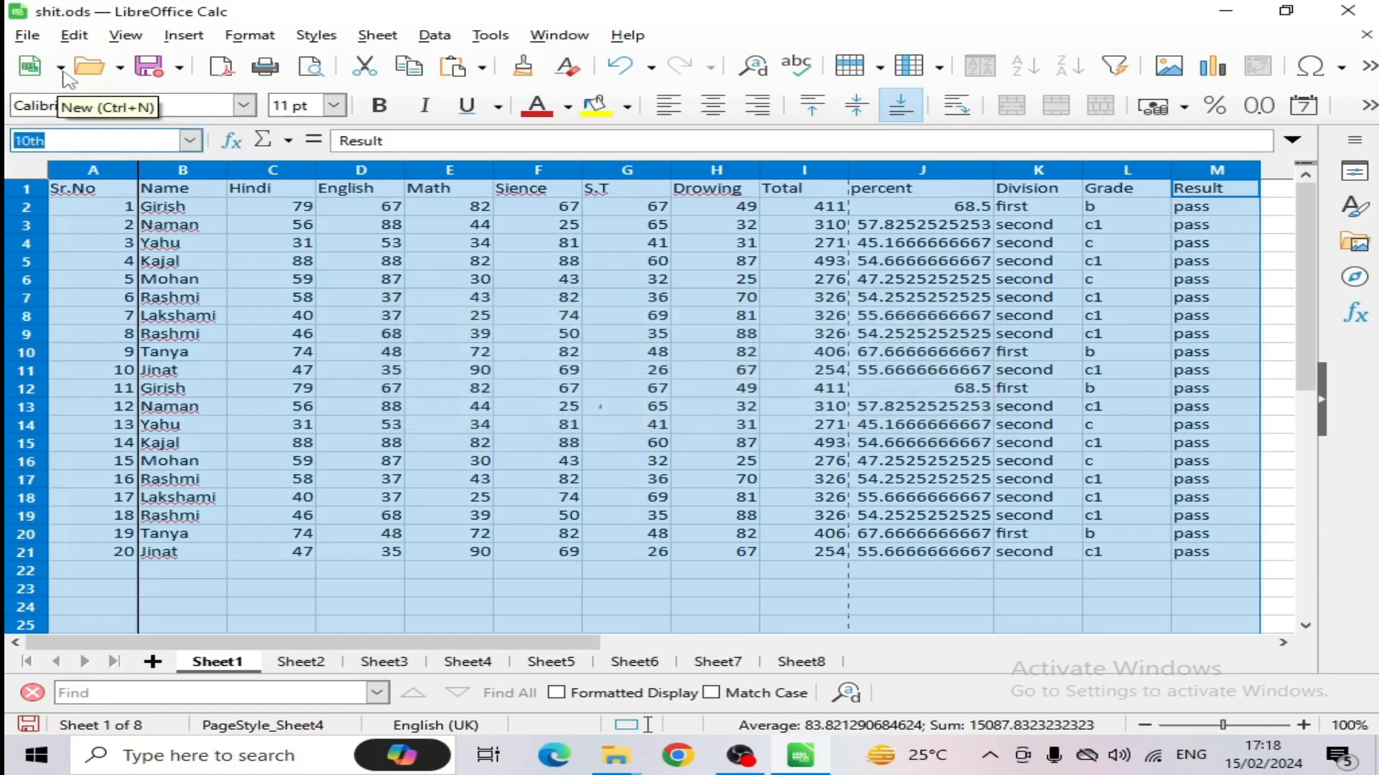
{"action": "type", "text": "ten"}
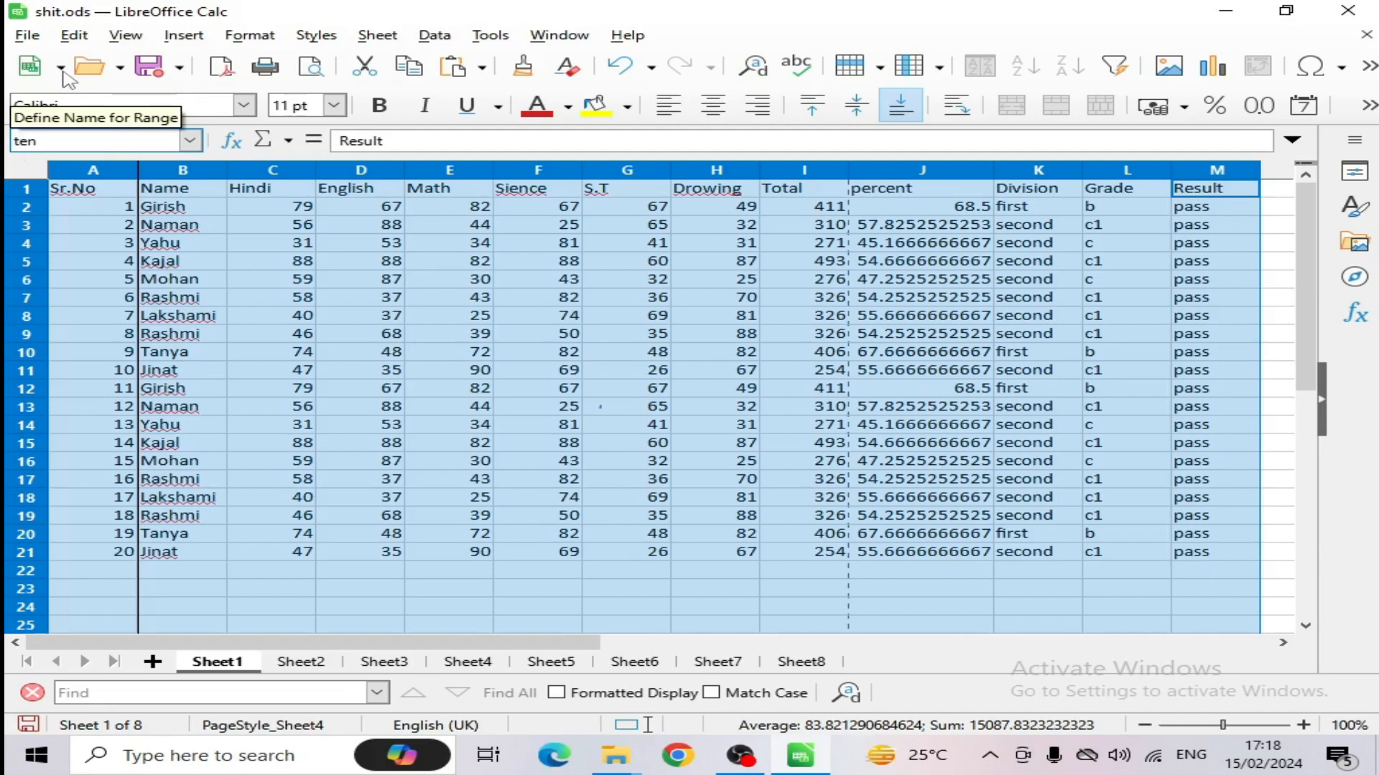
{"action": "left_click", "coordinate": [836, 406]}
- Enter the formula =sum(ten) in cell O15, beside the marks table
{"action": "scroll", "coordinate": [847, 410], "scroll_direction": "down", "scroll_amount": 4}
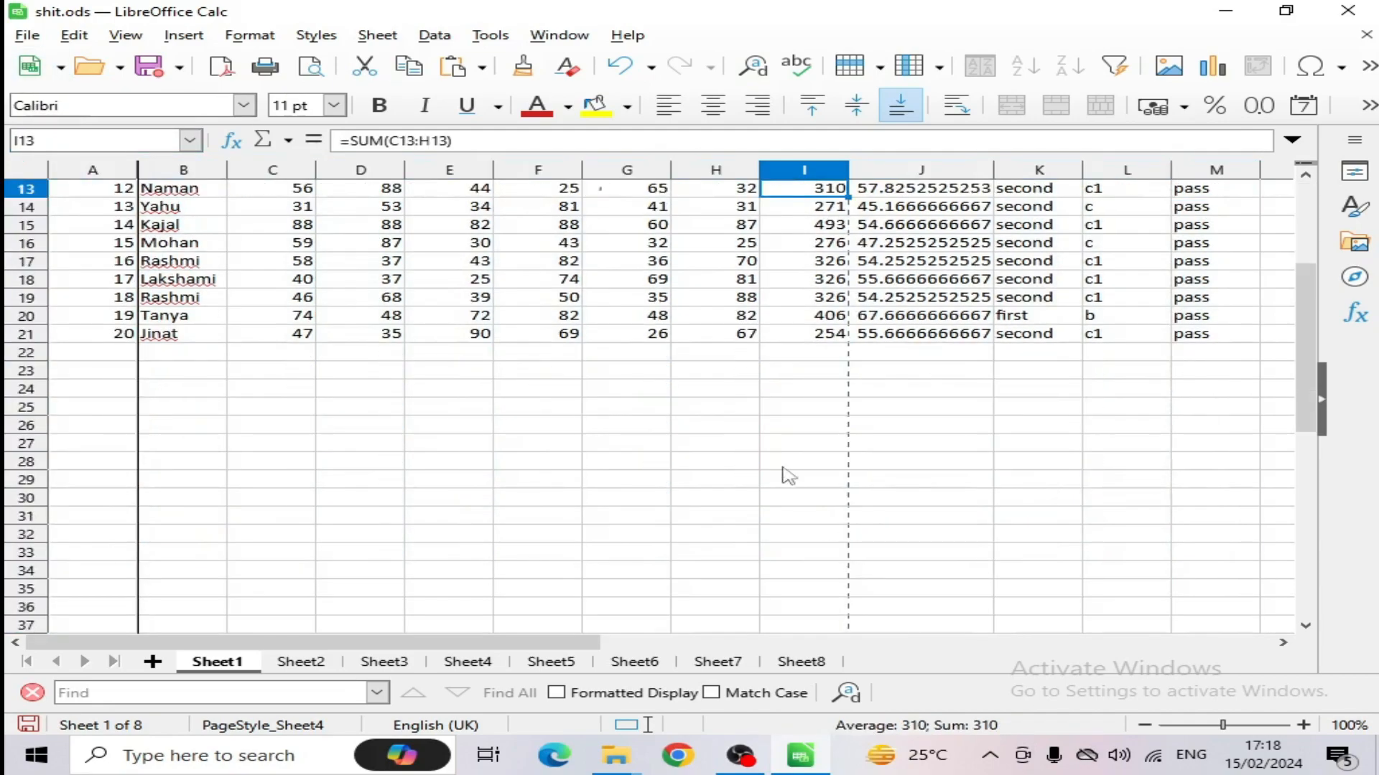
{"action": "left_click", "coordinate": [691, 445]}
{"action": "scroll", "coordinate": [1184, 549], "scroll_direction": "down", "scroll_amount": 2}
{"action": "scroll", "coordinate": [1194, 554], "scroll_direction": "up", "scroll_amount": 3}
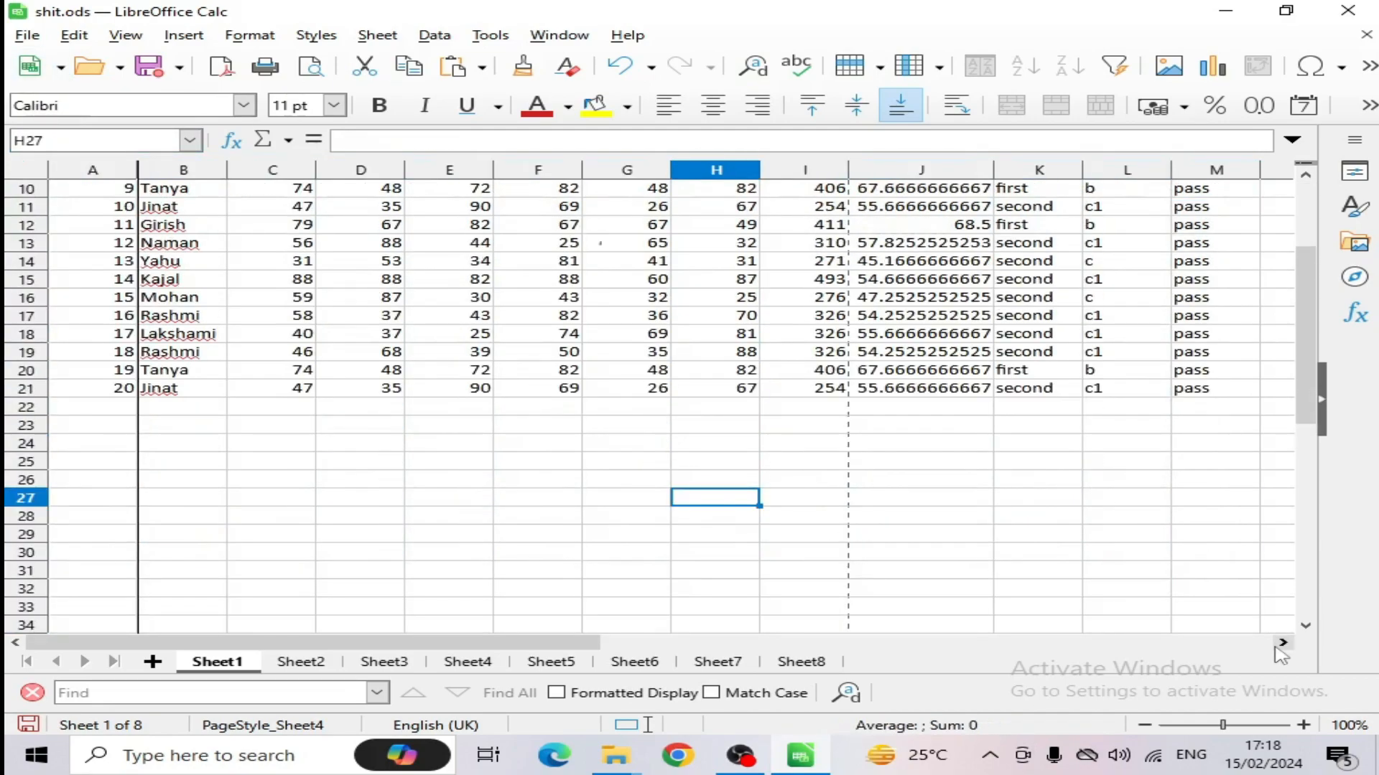
{"action": "left_click", "coordinate": [1283, 643]}
{"action": "left_click", "coordinate": [1283, 642]}
{"action": "left_click", "coordinate": [1283, 643]}
{"action": "left_click", "coordinate": [1112, 284]}
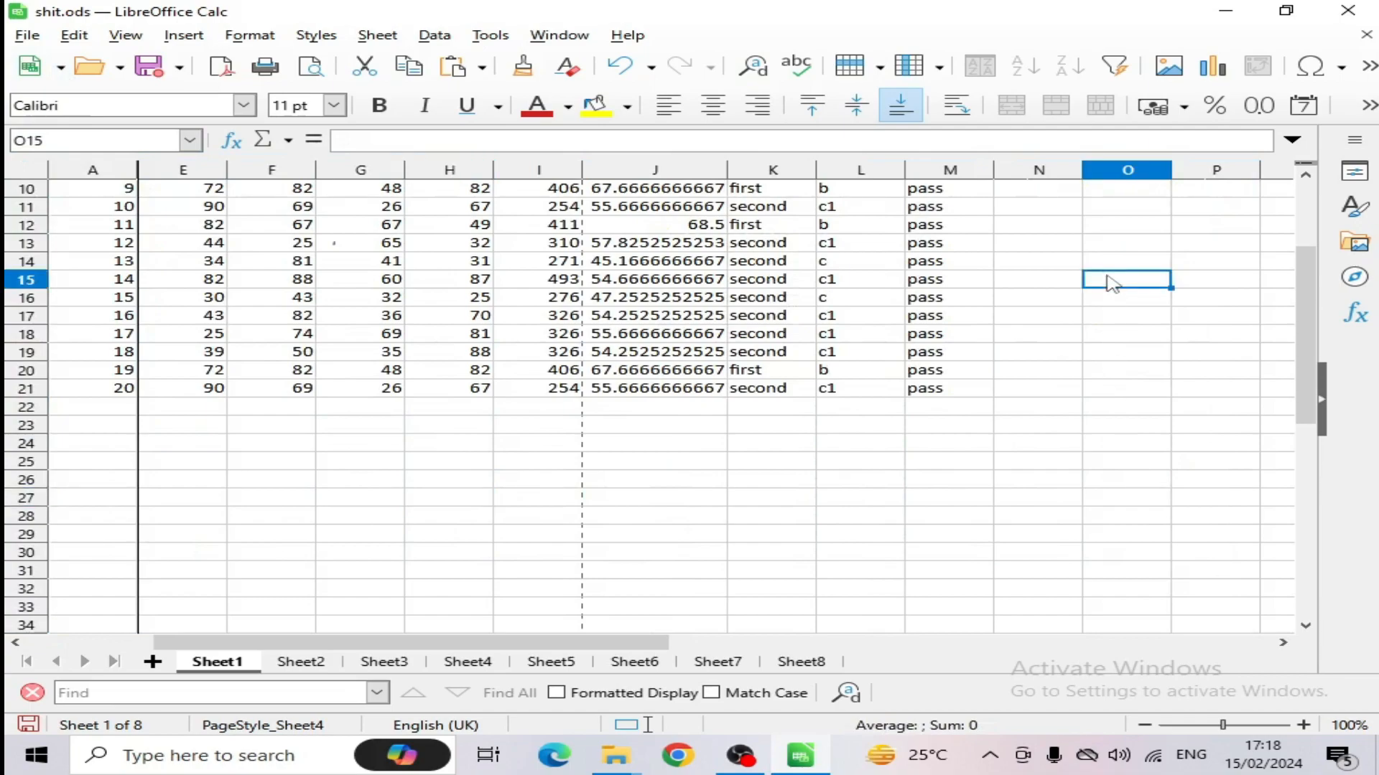
{"action": "type", "text": "=sum("}
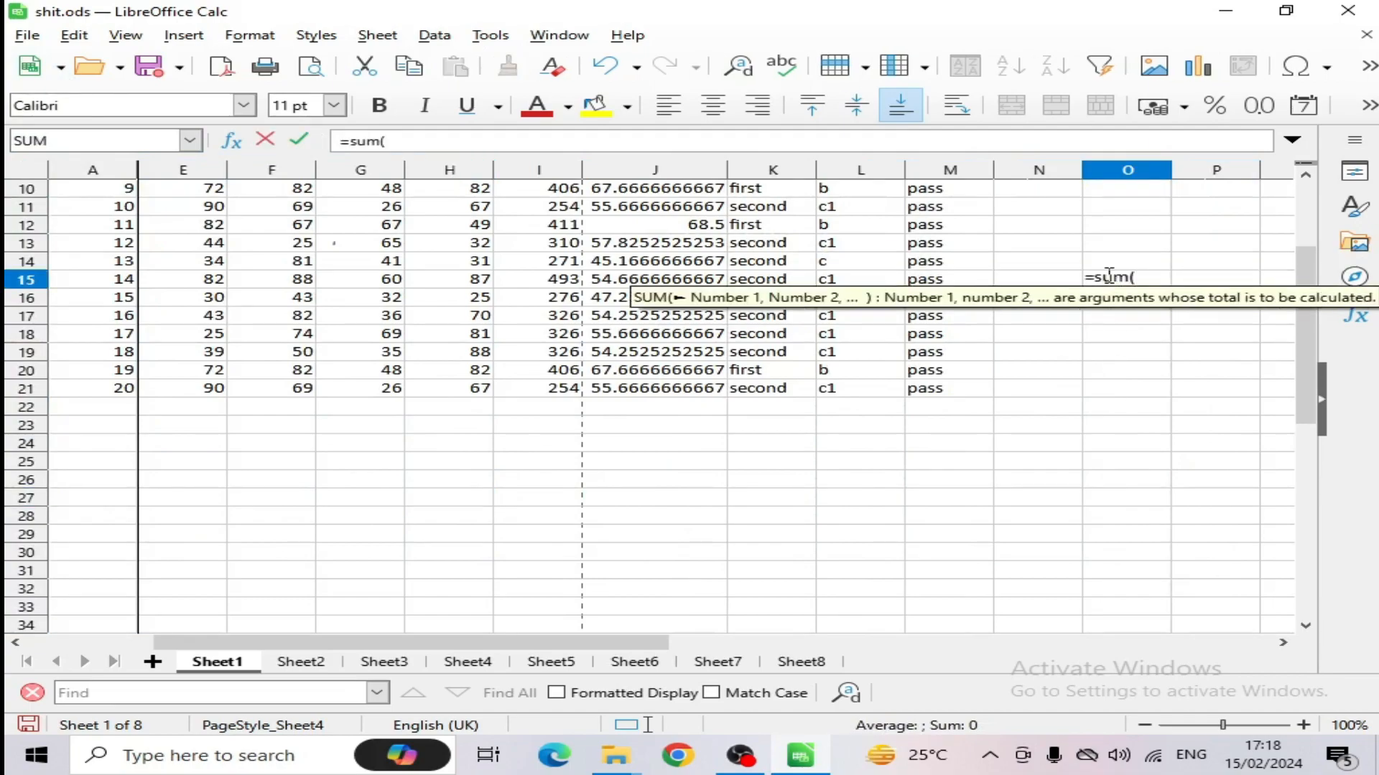
{"action": "type", "text": "ten)"}
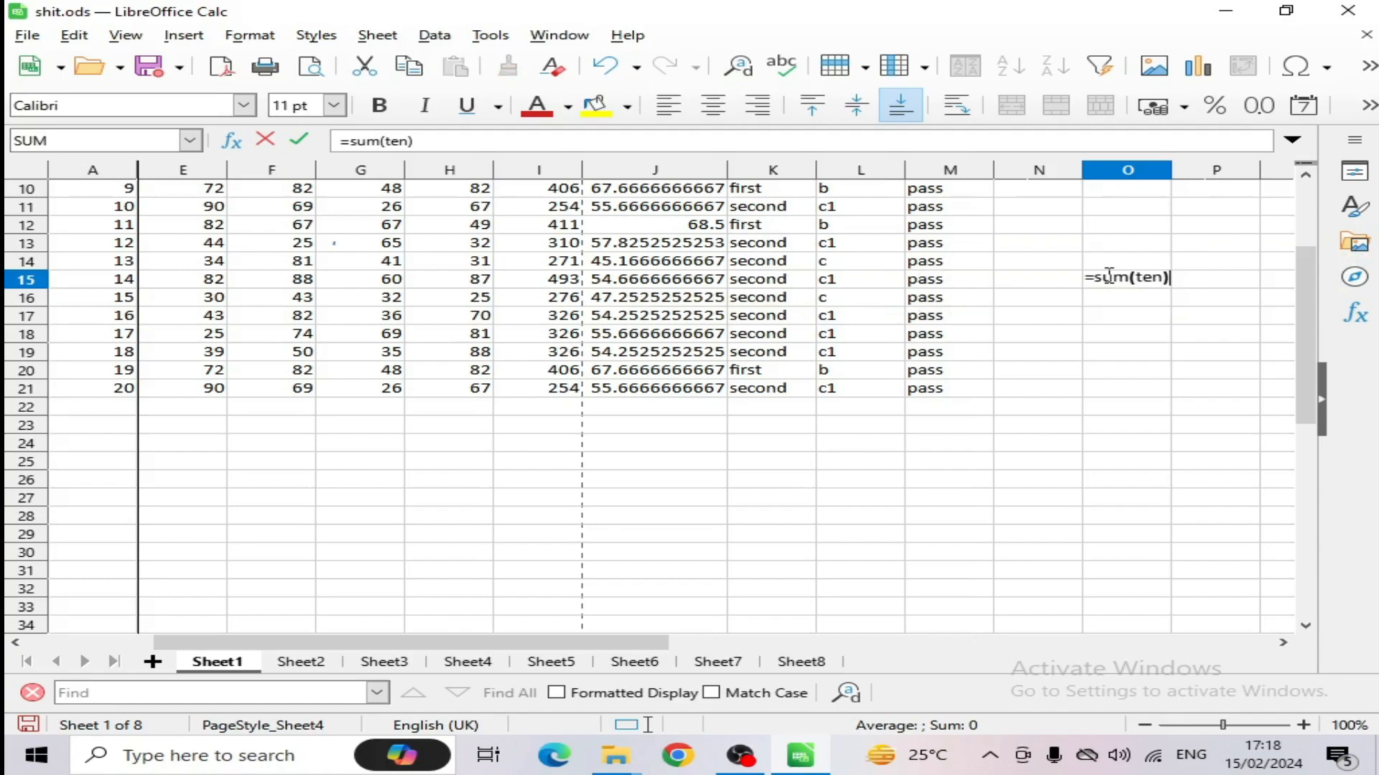
{"action": "key", "text": "Return"}
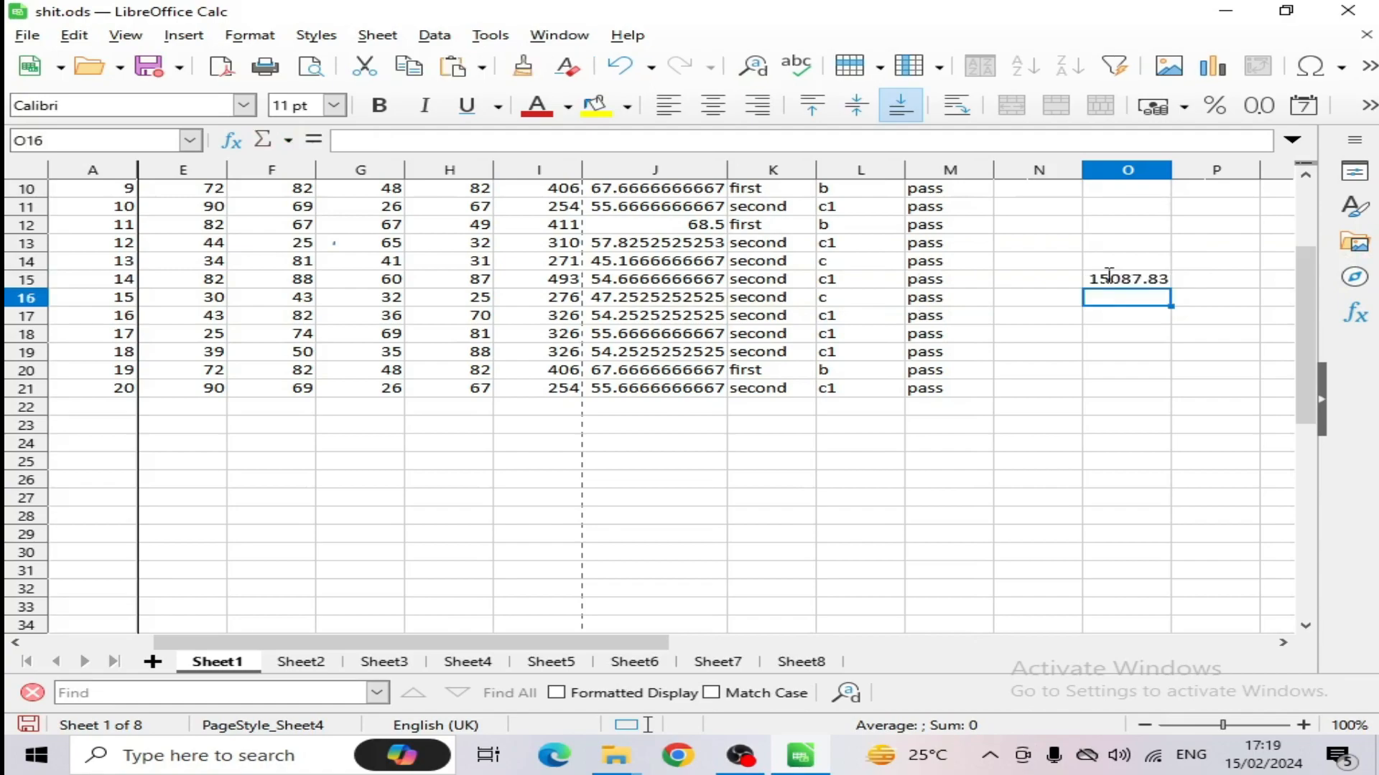
{"action": "left_click_drag", "start_coordinate": [416, 641], "coordinate": [287, 641]}
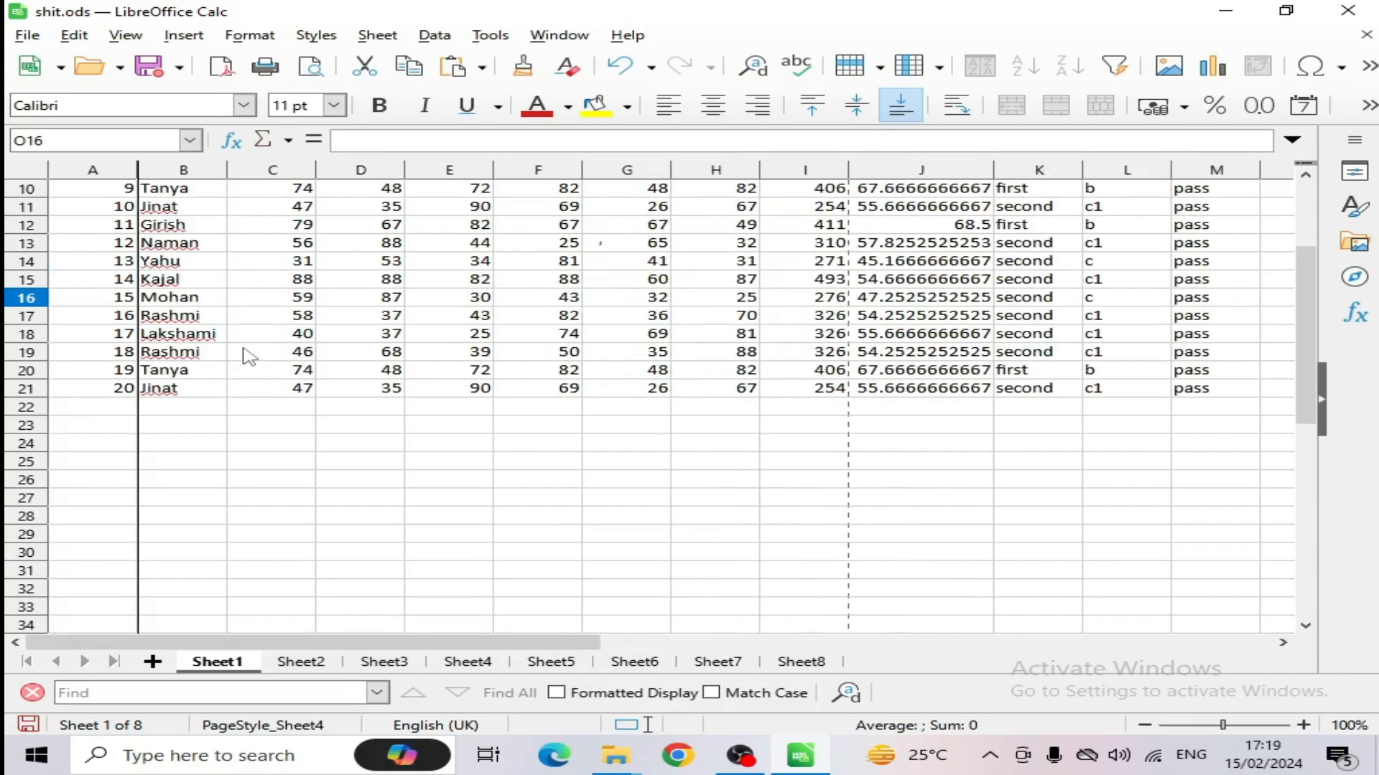
{"action": "left_click_drag", "start_coordinate": [115, 391], "coordinate": [1221, 389]}
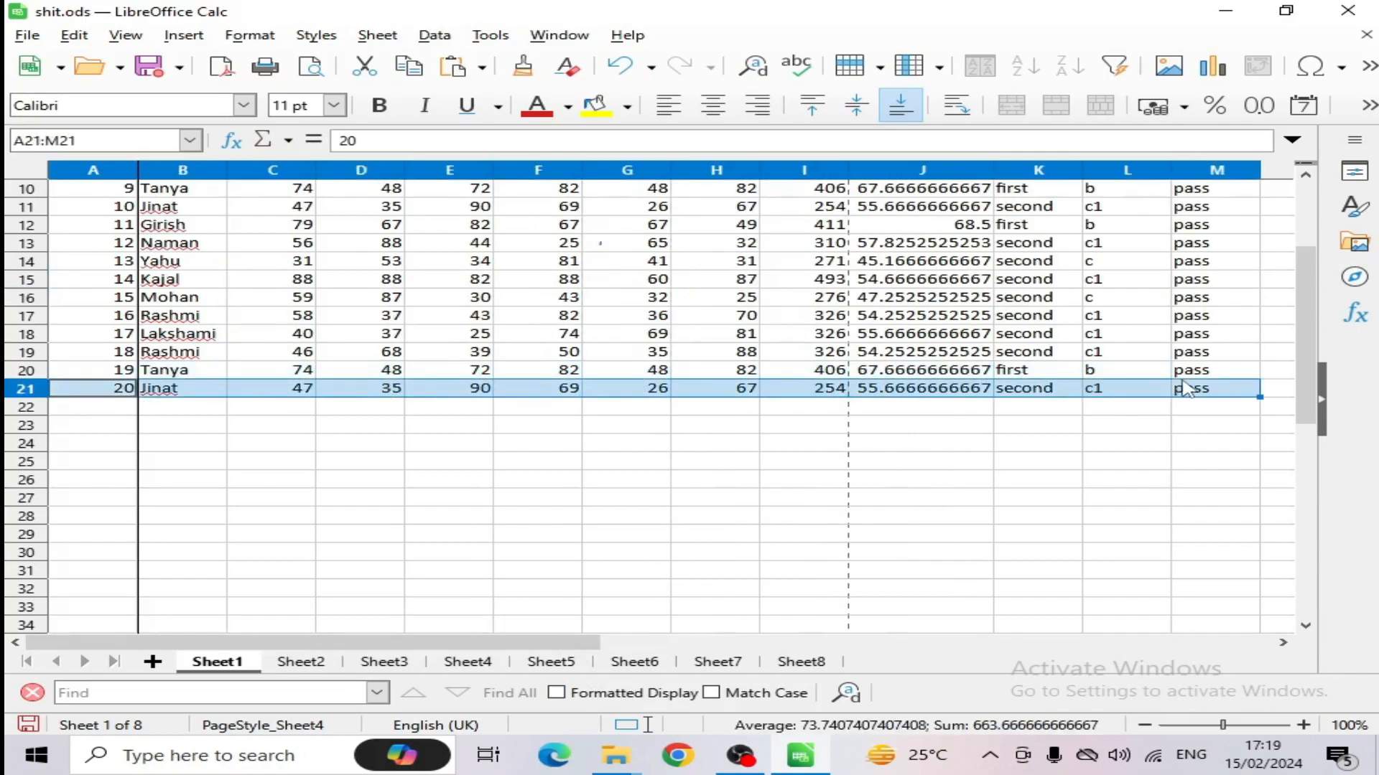
{"action": "left_click", "coordinate": [377, 35]}
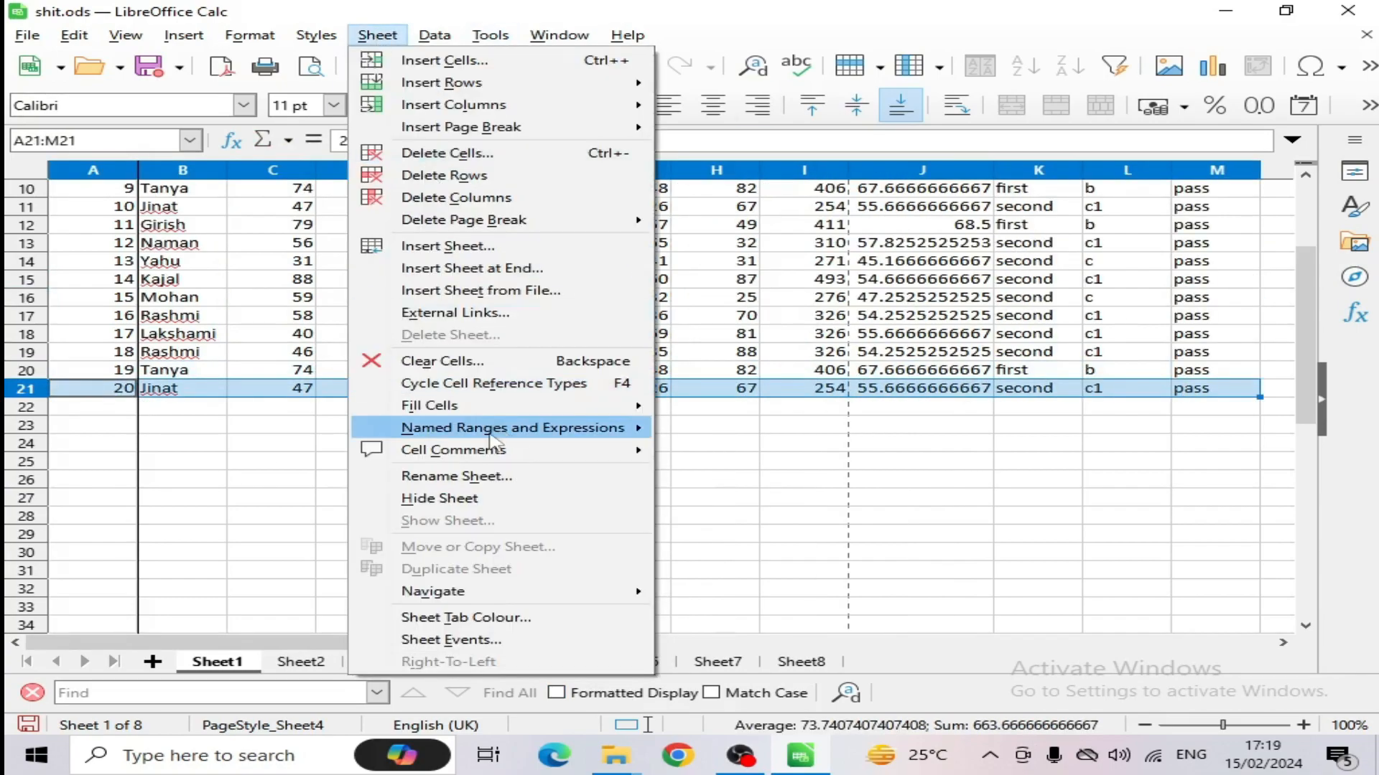
{"action": "mouse_move", "coordinate": [491, 435]}
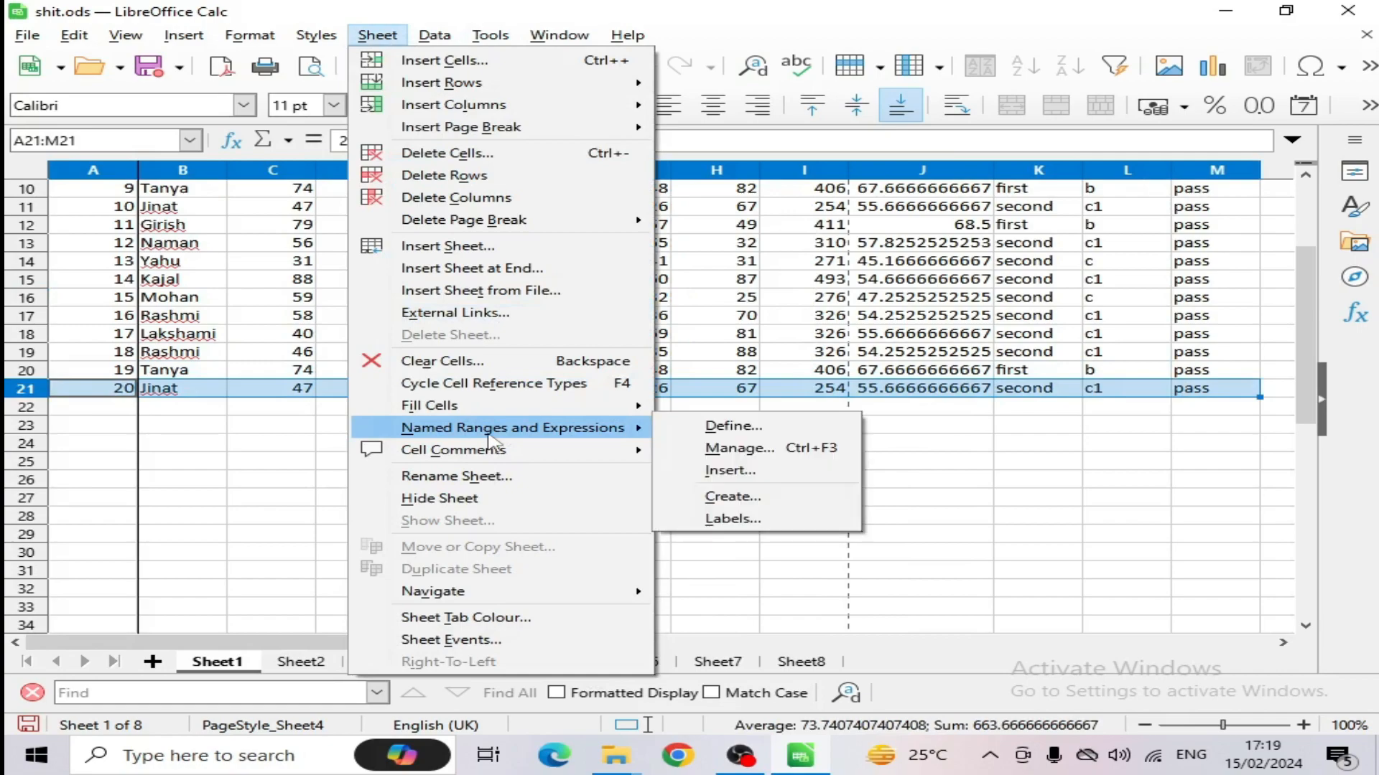
{"action": "left_click", "coordinate": [122, 456]}
{"action": "left_click", "coordinate": [174, 449]}
{"action": "left_click", "coordinate": [118, 407]}
{"action": "left_click_drag", "start_coordinate": [118, 443], "coordinate": [119, 463]}
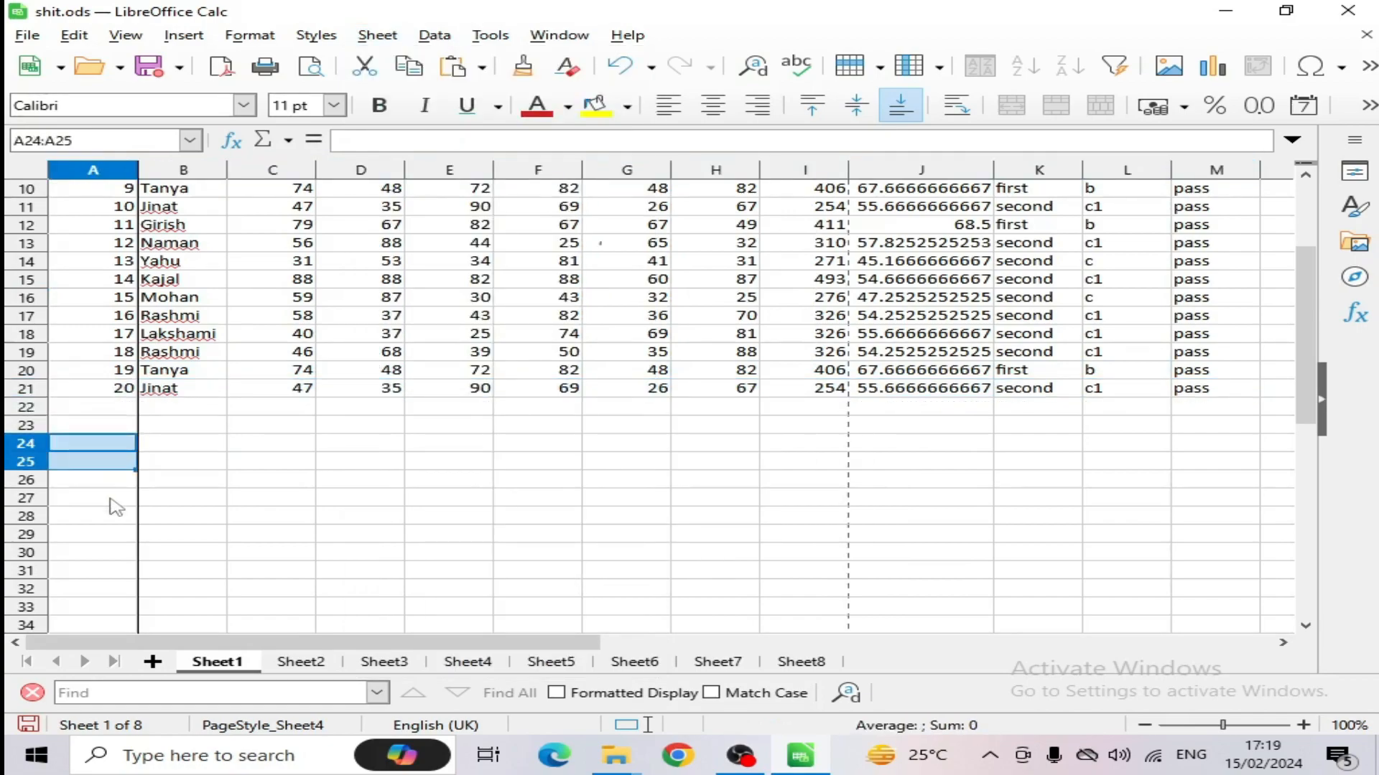
{"action": "left_click", "coordinate": [115, 533]}
{"action": "left_click", "coordinate": [215, 534]}
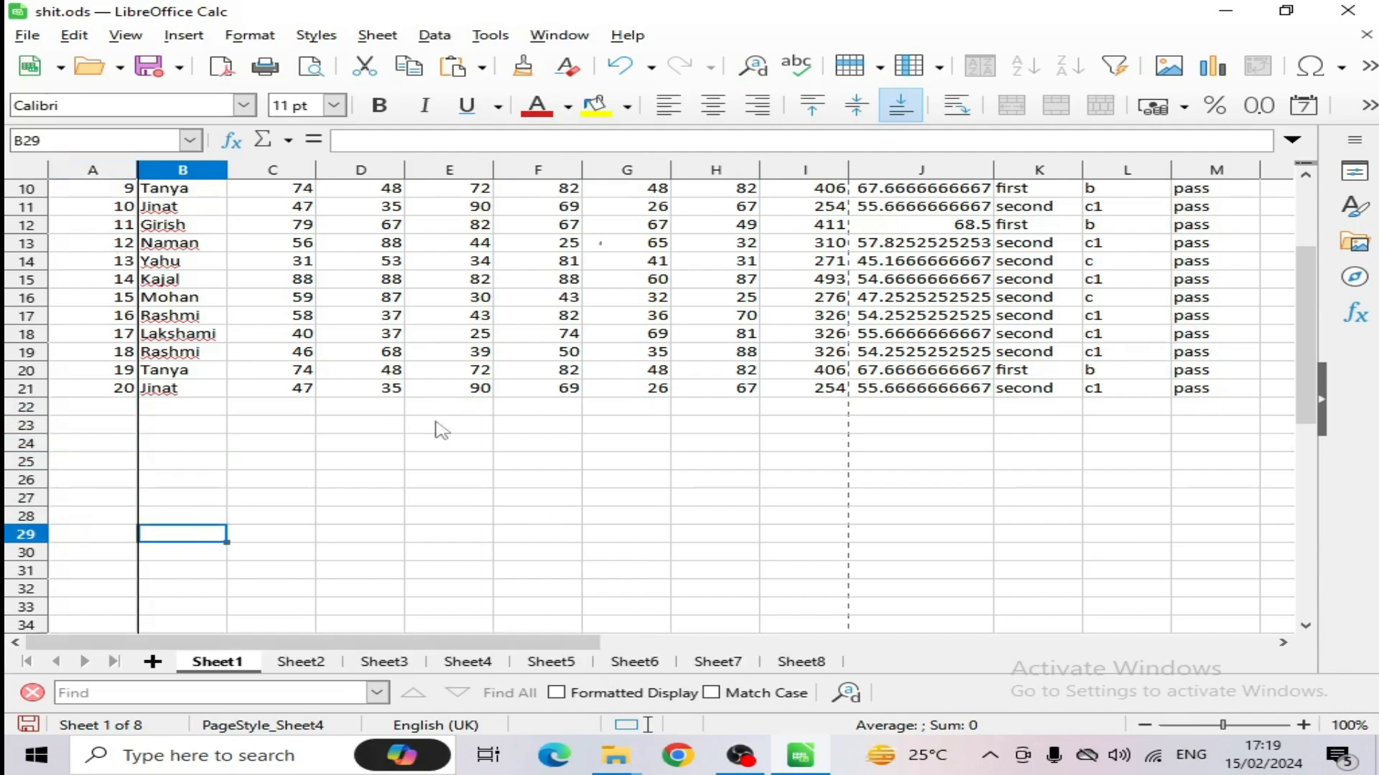
- Select columns A through M, recall them by the range name ten, and clear the selection
{"action": "left_click_drag", "start_coordinate": [97, 182], "coordinate": [1185, 234]}
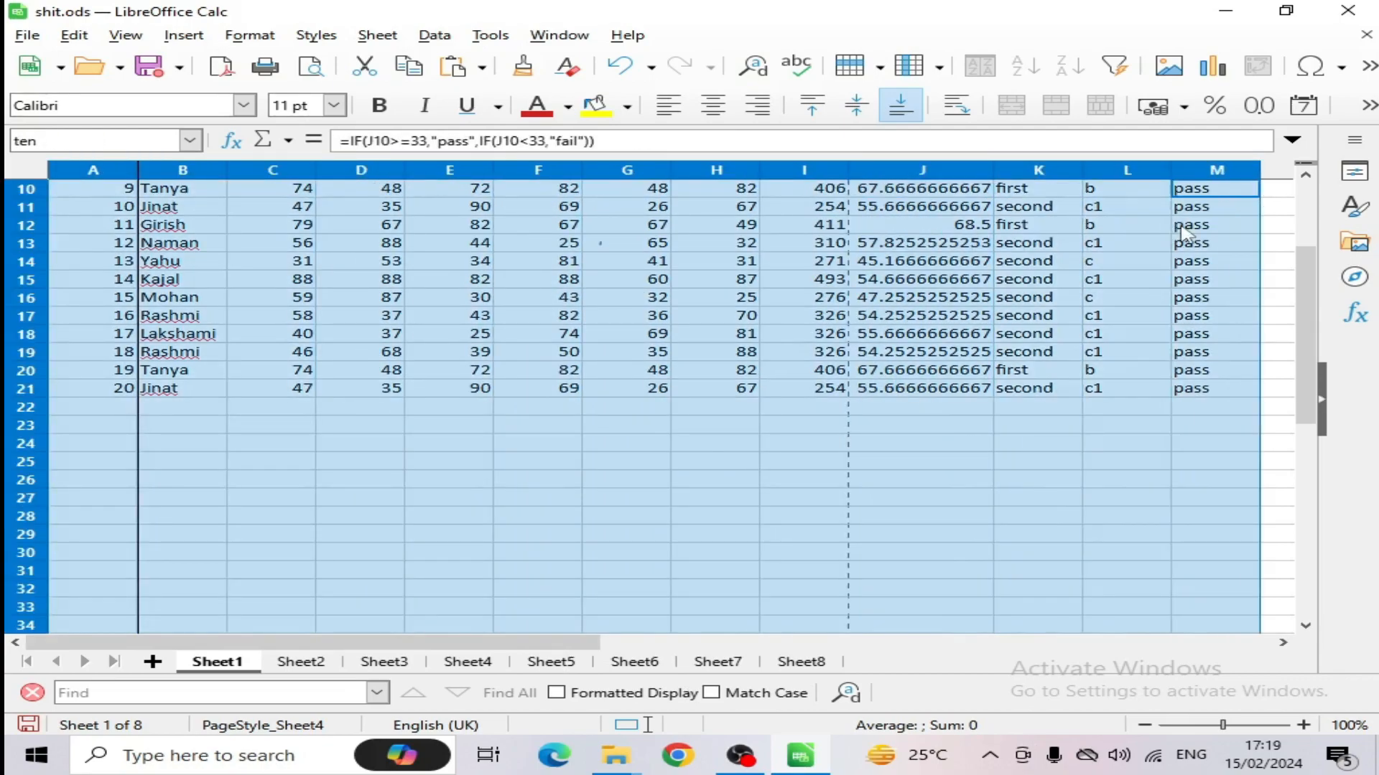
{"action": "left_click", "coordinate": [67, 139]}
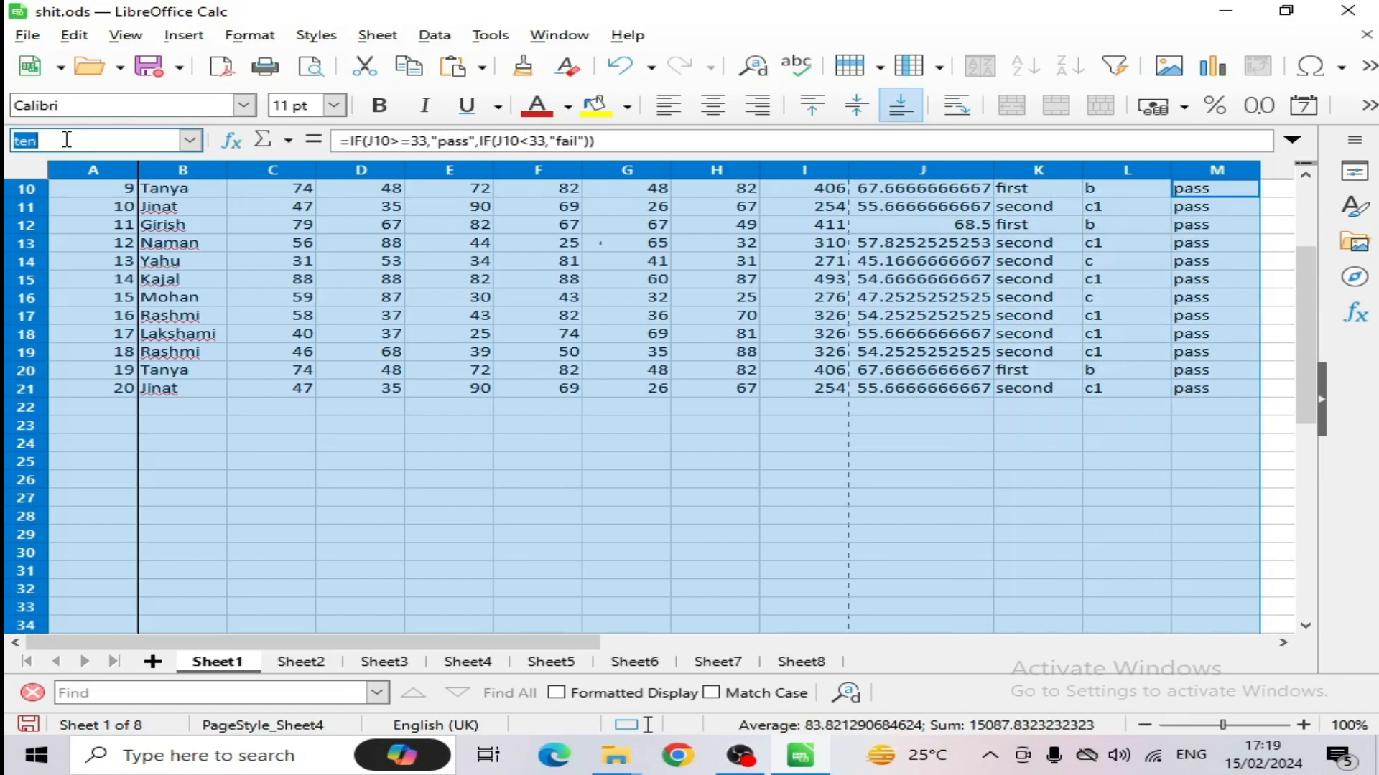
{"action": "key", "text": "Return"}
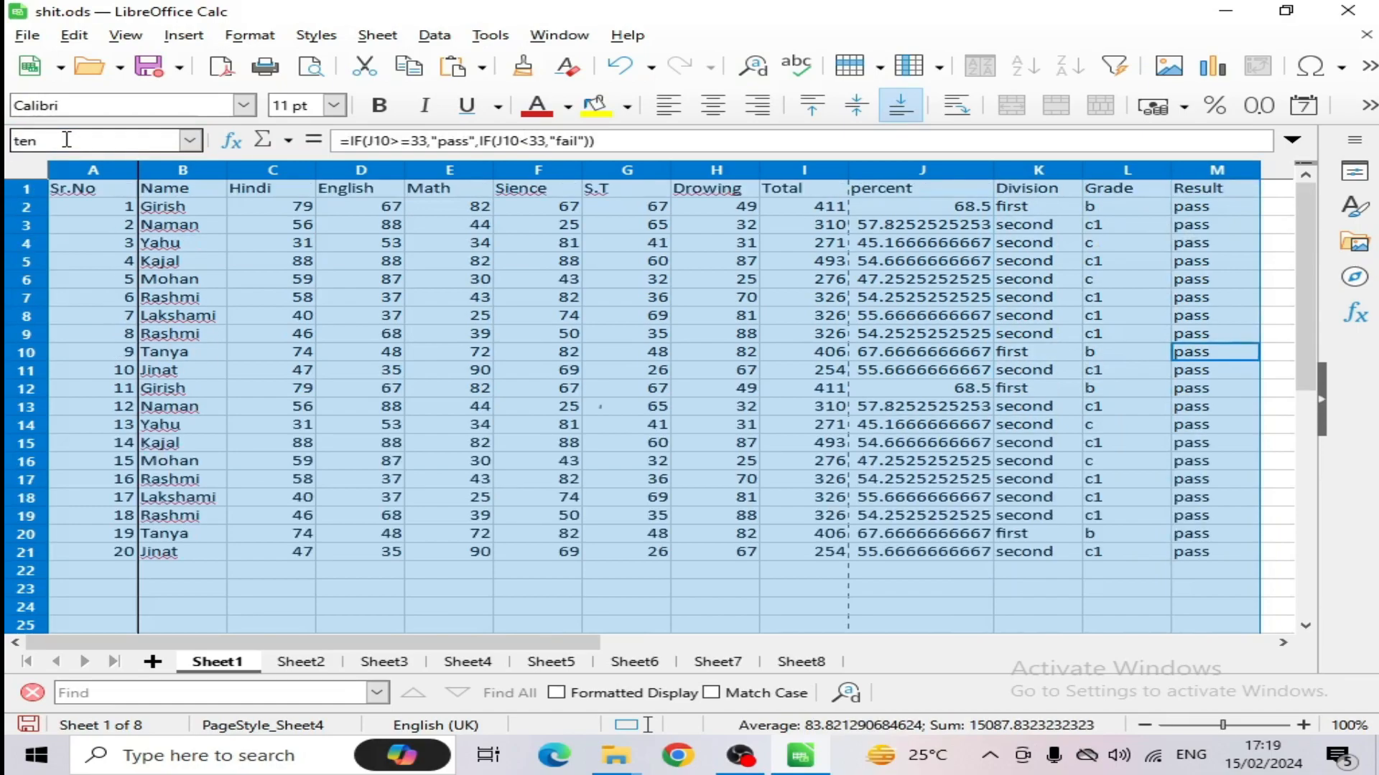
{"action": "left_click", "coordinate": [1269, 499]}
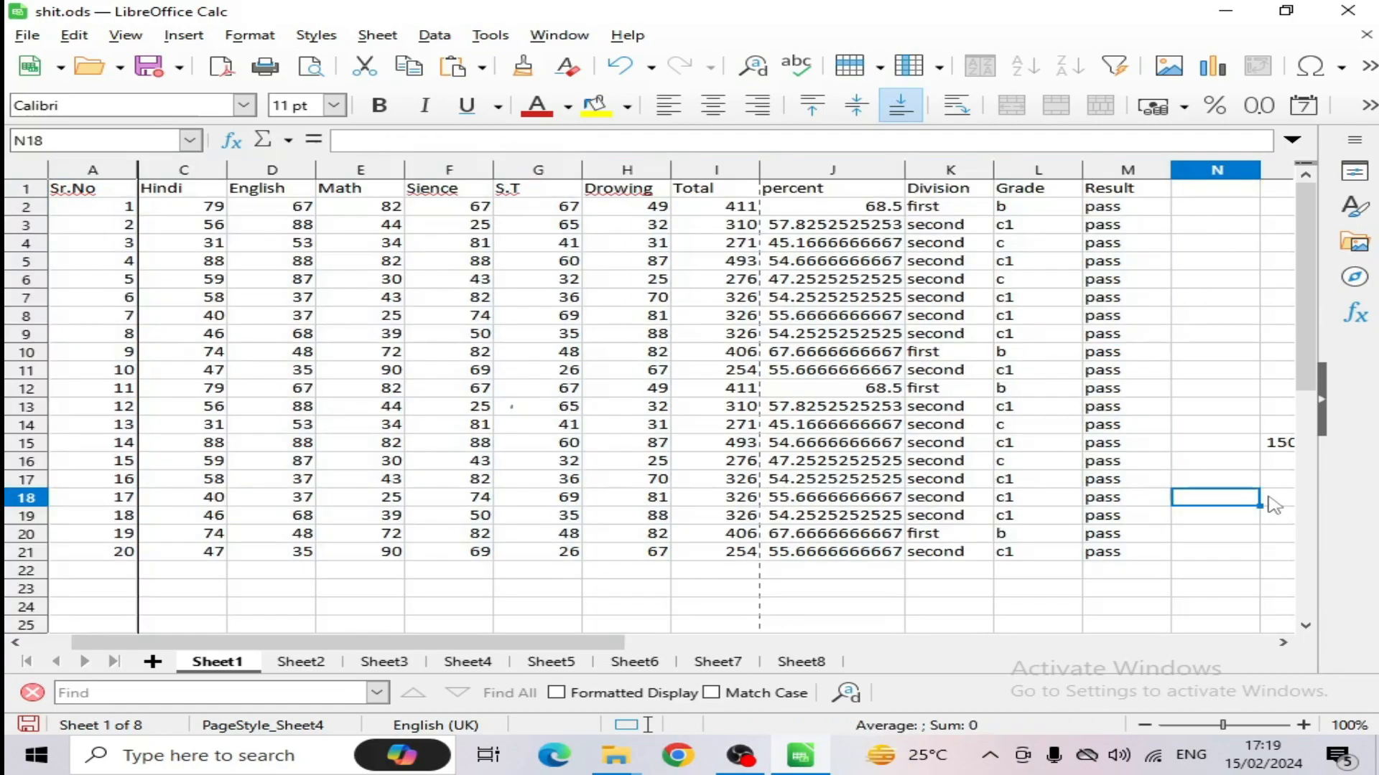
- Review the range definitions of both named ranges in Manage Names, and cancel
{"action": "left_click", "coordinate": [626, 588]}
{"action": "left_click", "coordinate": [378, 35]}
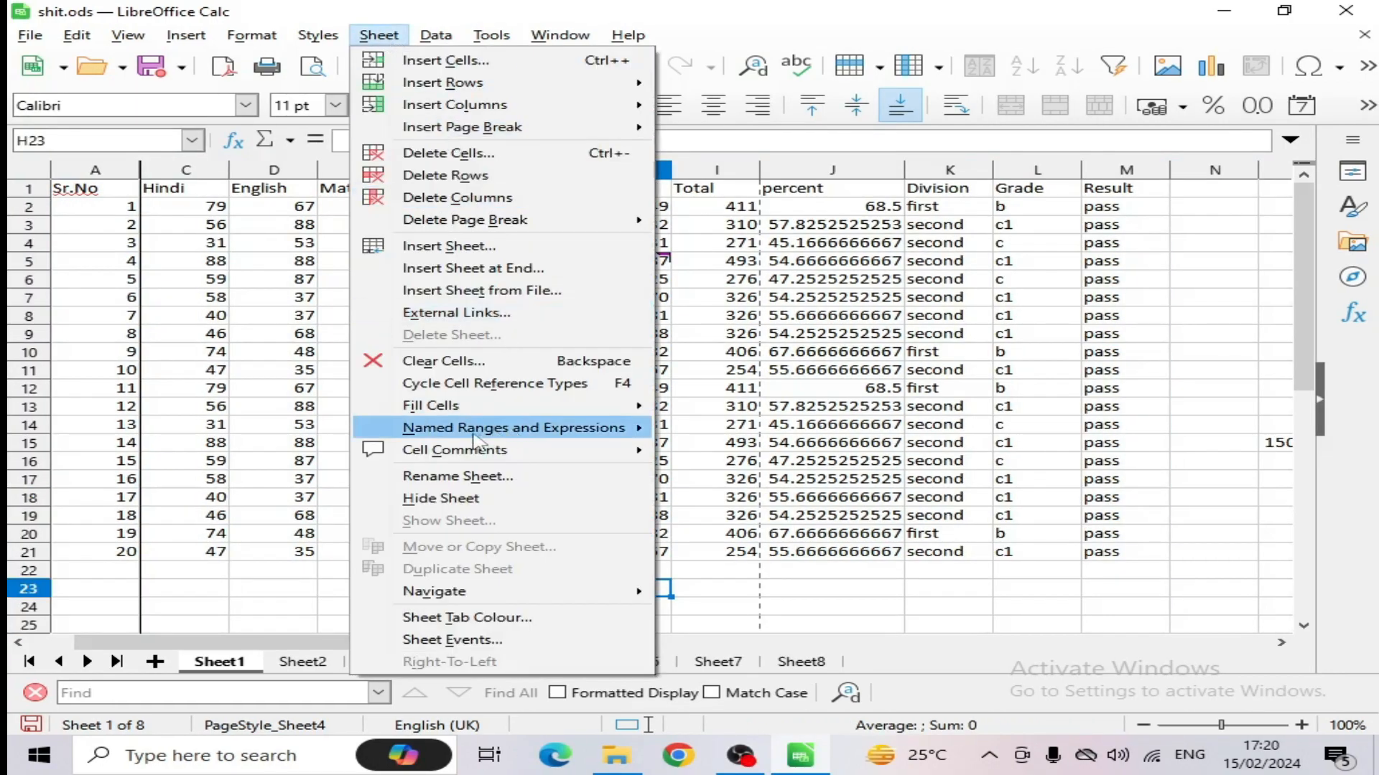
{"action": "mouse_move", "coordinate": [544, 433]}
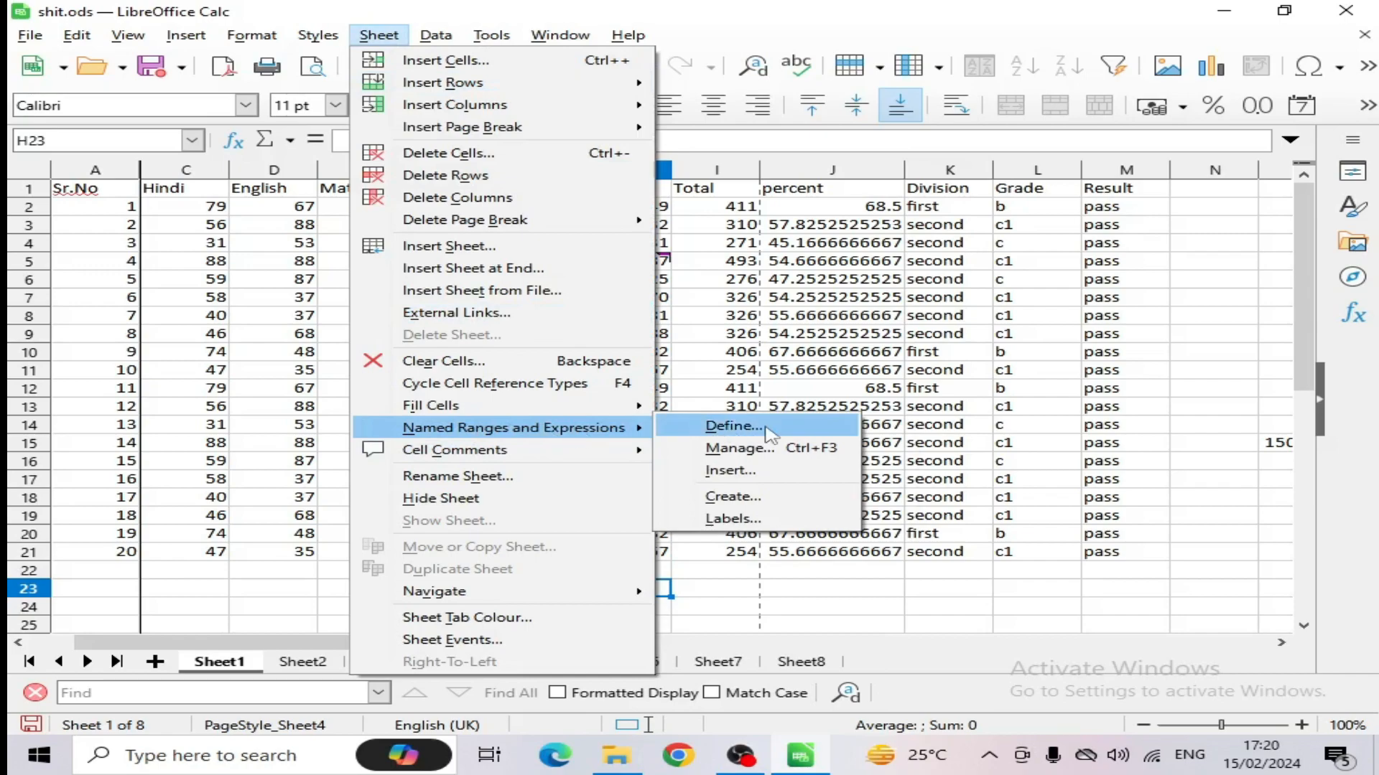
{"action": "left_click", "coordinate": [736, 448]}
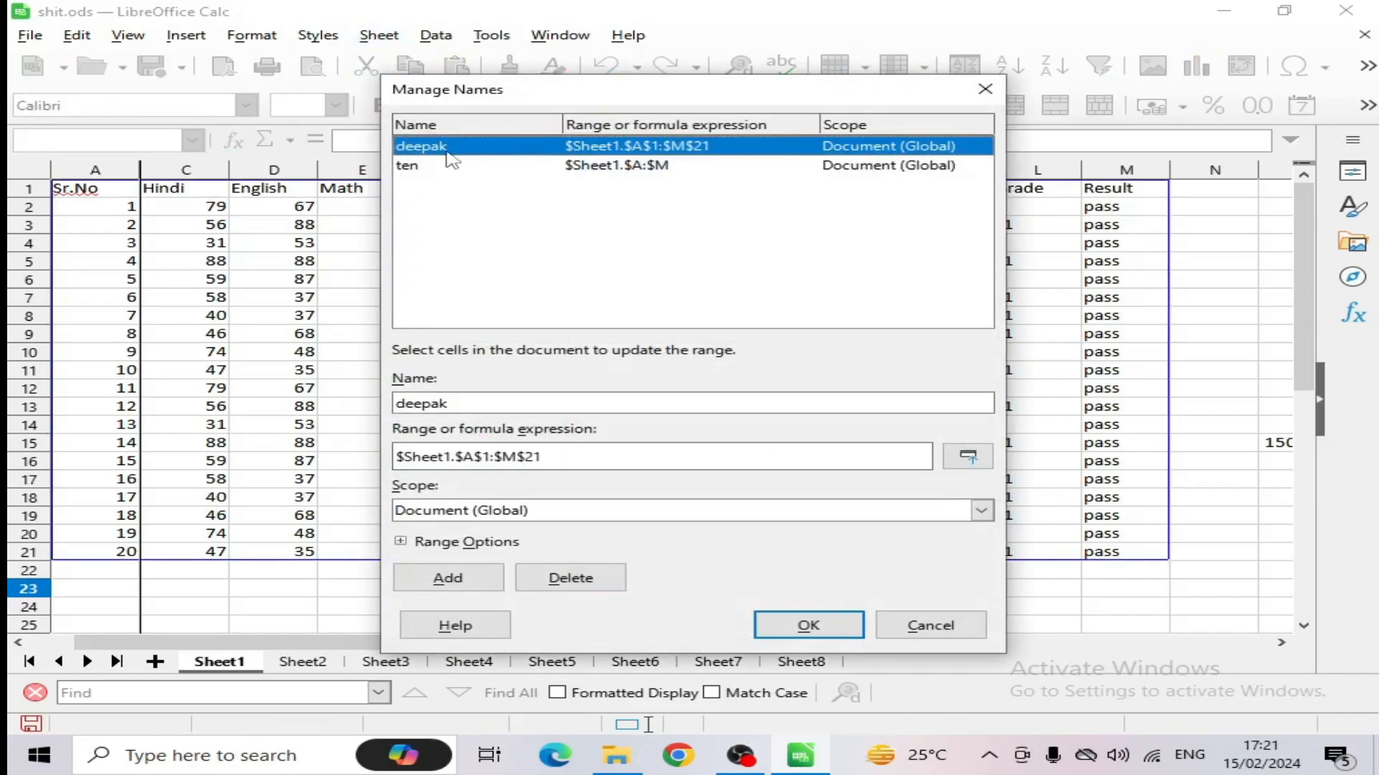
{"action": "left_click", "coordinate": [453, 167]}
{"action": "left_click", "coordinate": [448, 147]}
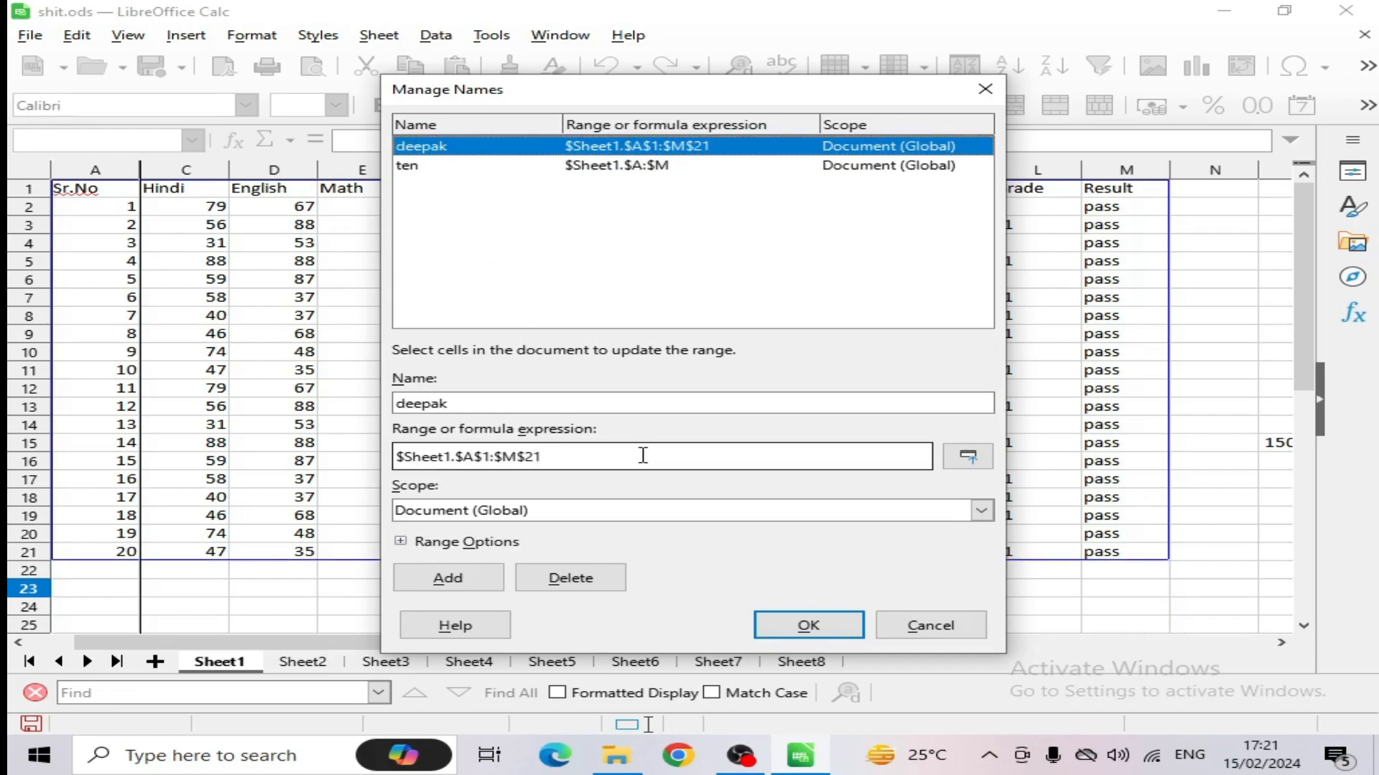
{"action": "left_click", "coordinate": [916, 623]}
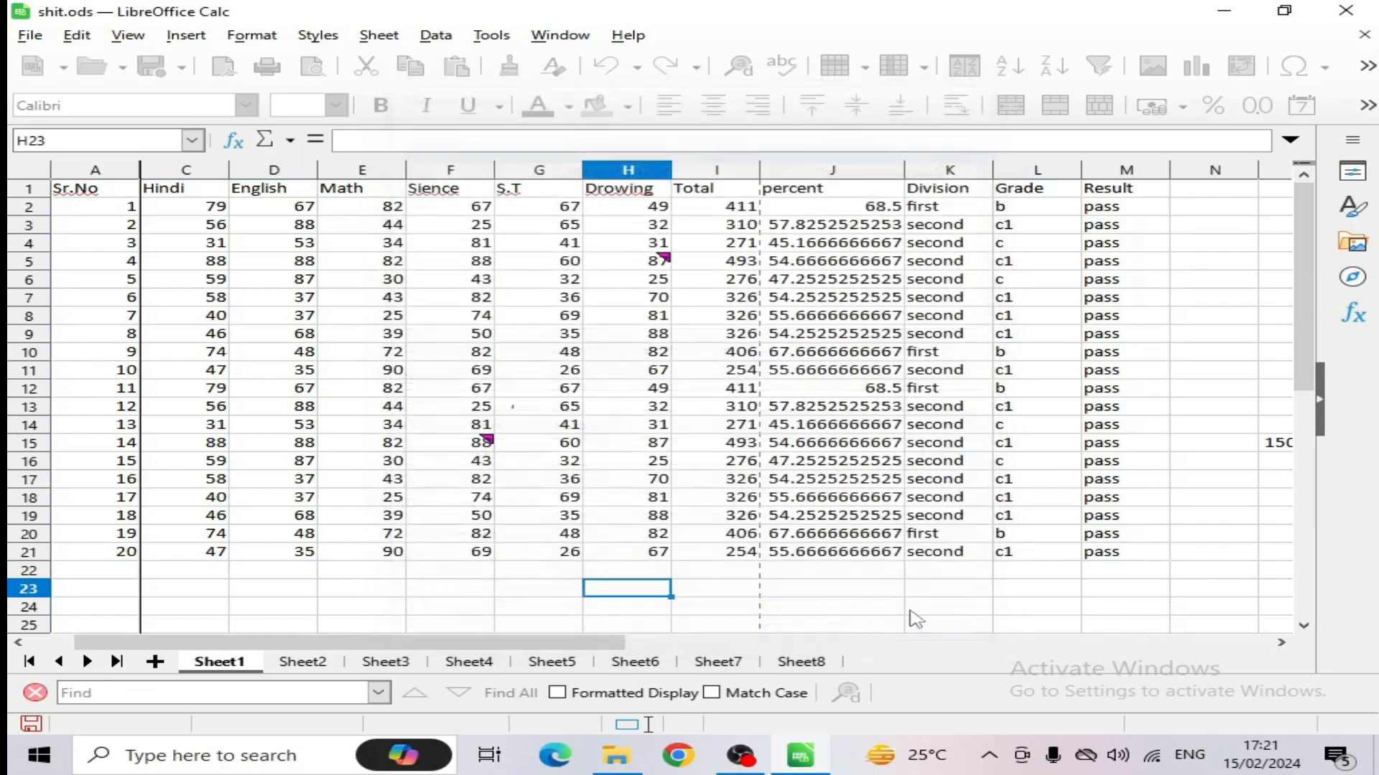
- View the list of named ranges available for insertion in Paste Names, and close it without pasting
{"action": "left_click", "coordinate": [379, 35]}
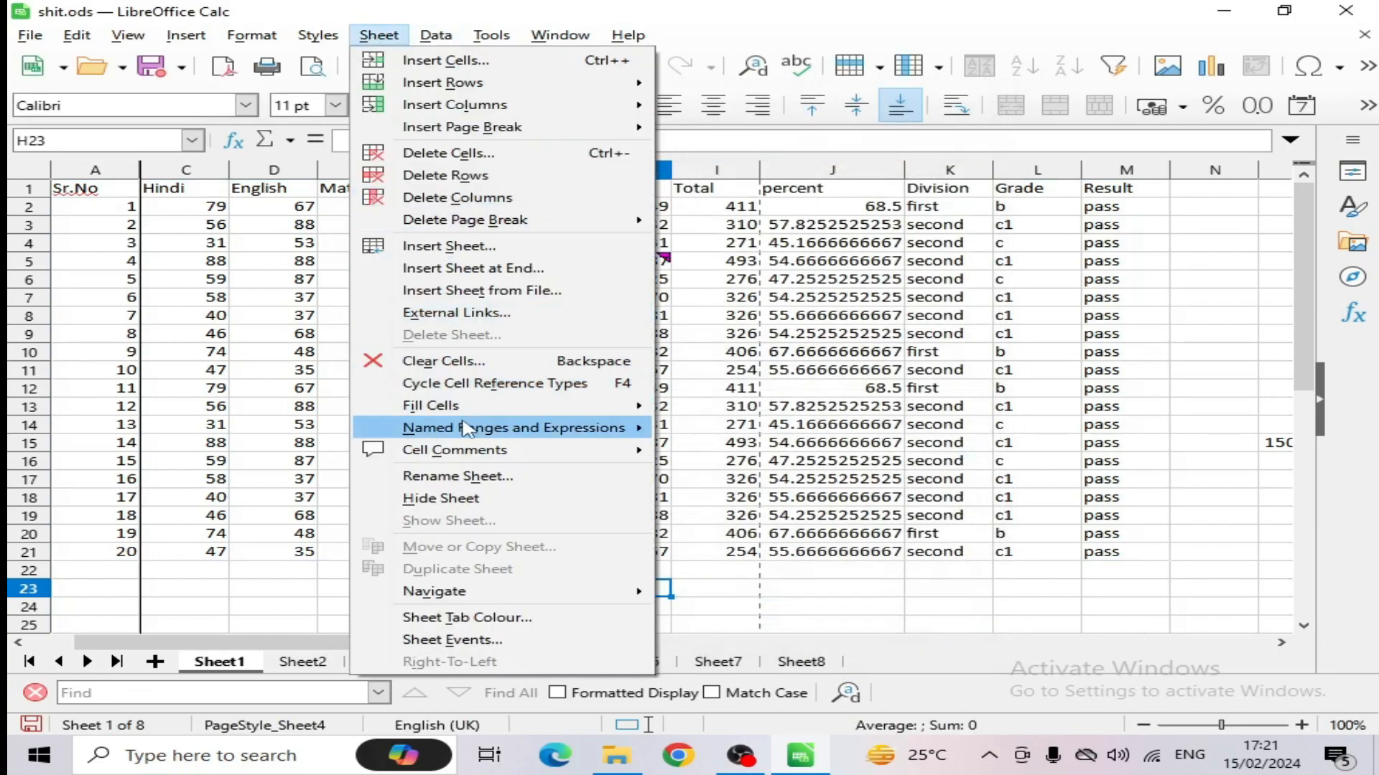
{"action": "mouse_move", "coordinate": [467, 429]}
{"action": "left_click", "coordinate": [732, 472]}
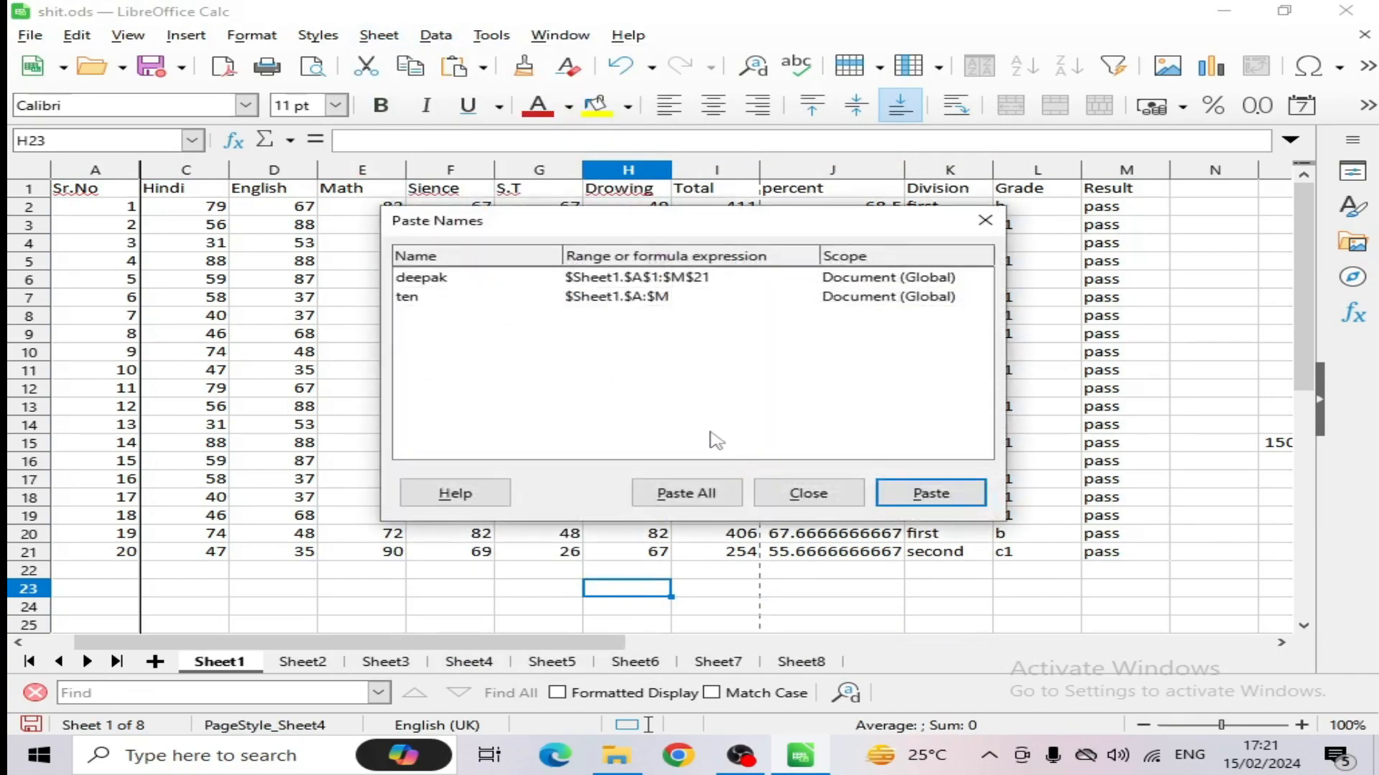
{"action": "left_click", "coordinate": [809, 494]}
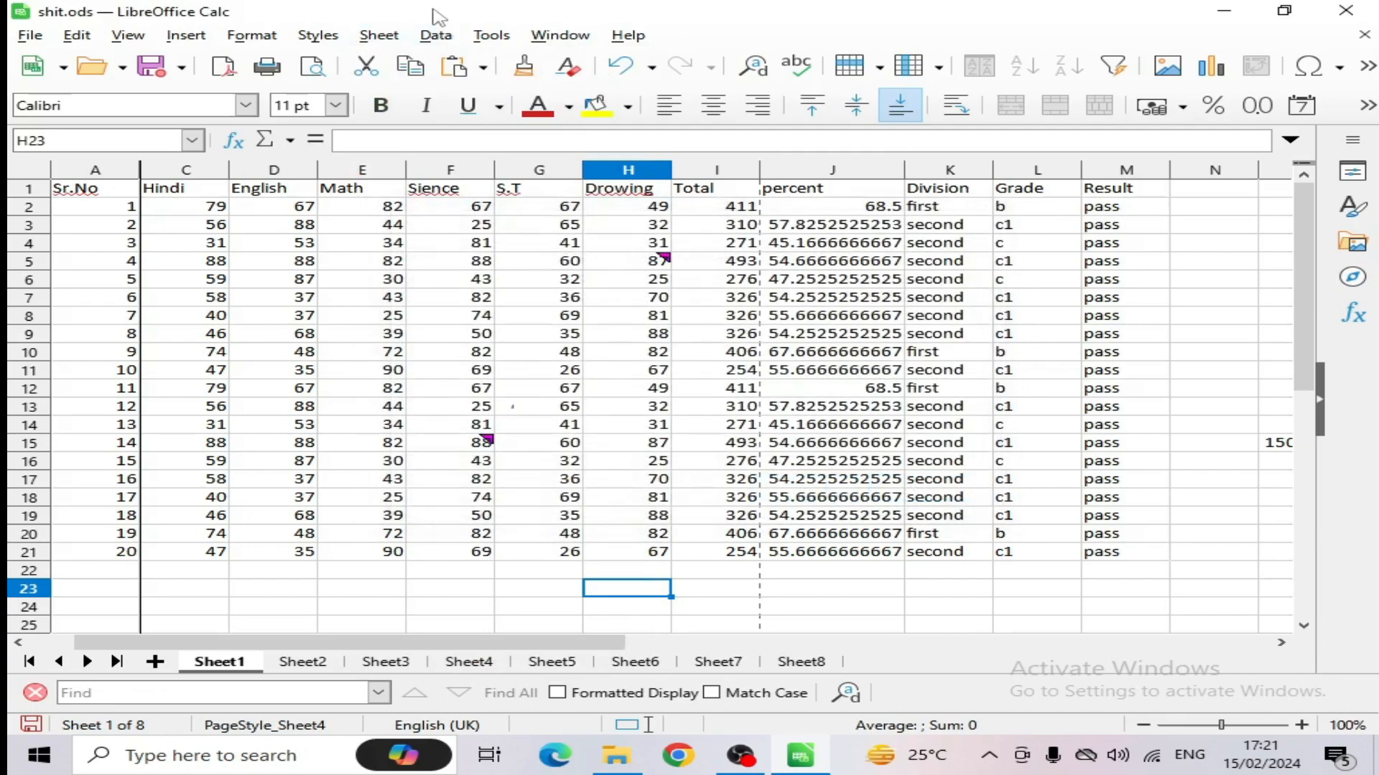
- View the Create Names options for naming ranges from rows or columns, and leave them all unticked
{"action": "left_click", "coordinate": [395, 44]}
{"action": "mouse_move", "coordinate": [477, 434]}
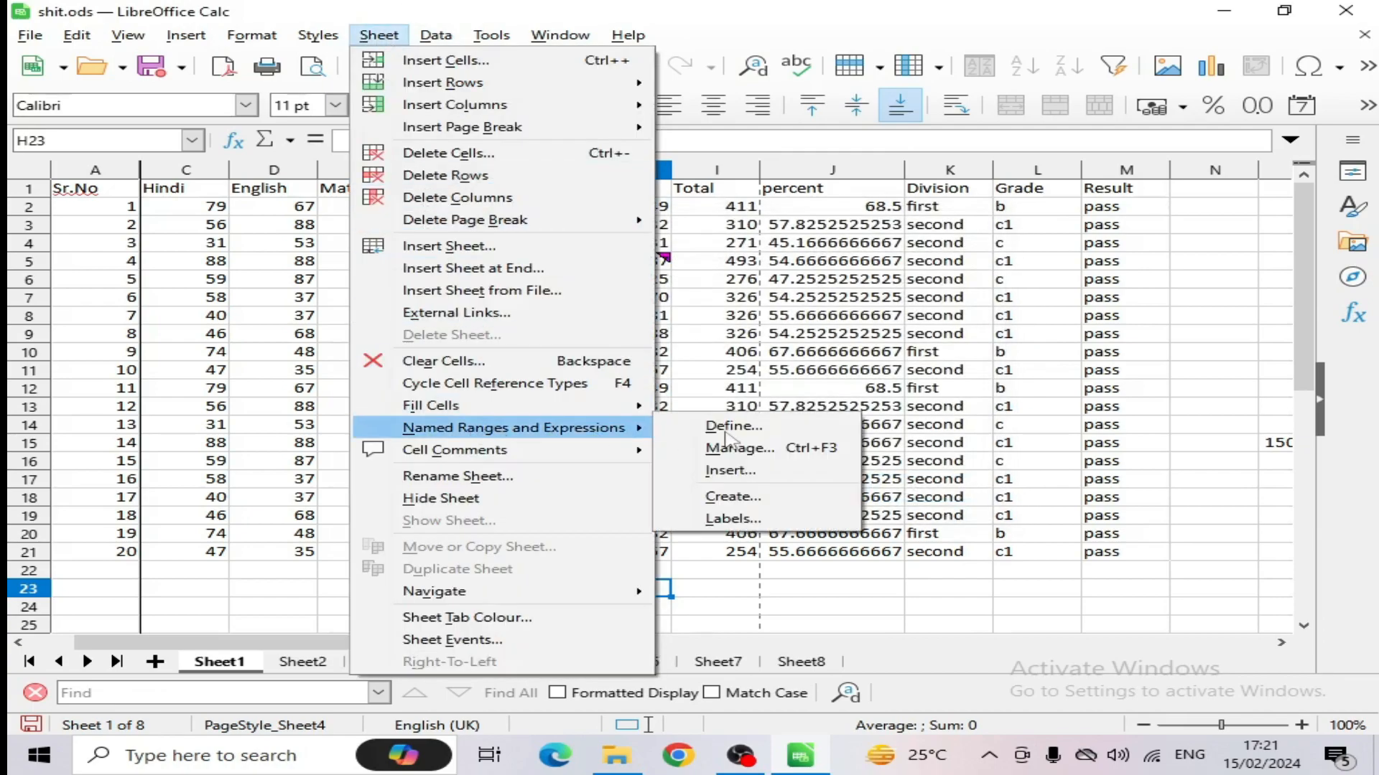
{"action": "left_click", "coordinate": [733, 502]}
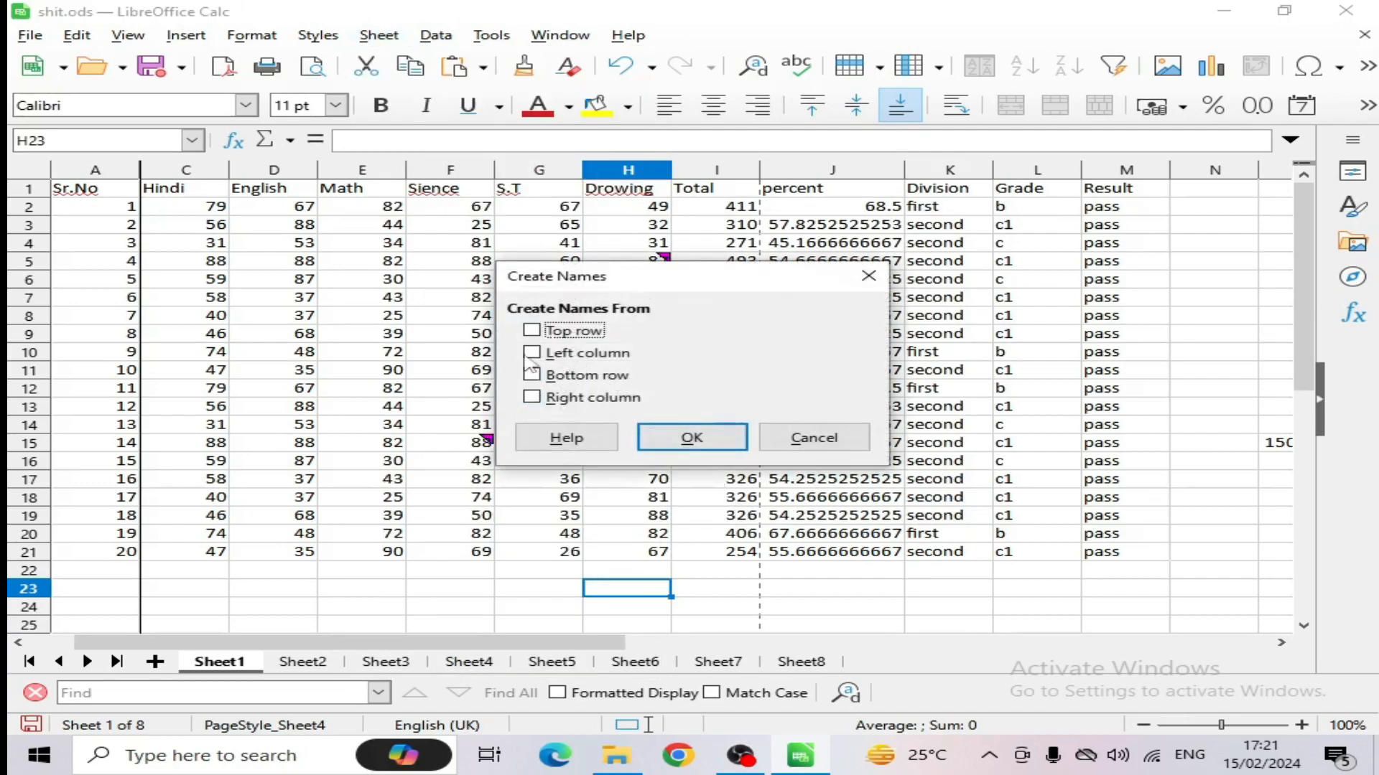
{"action": "left_click", "coordinate": [733, 447]}
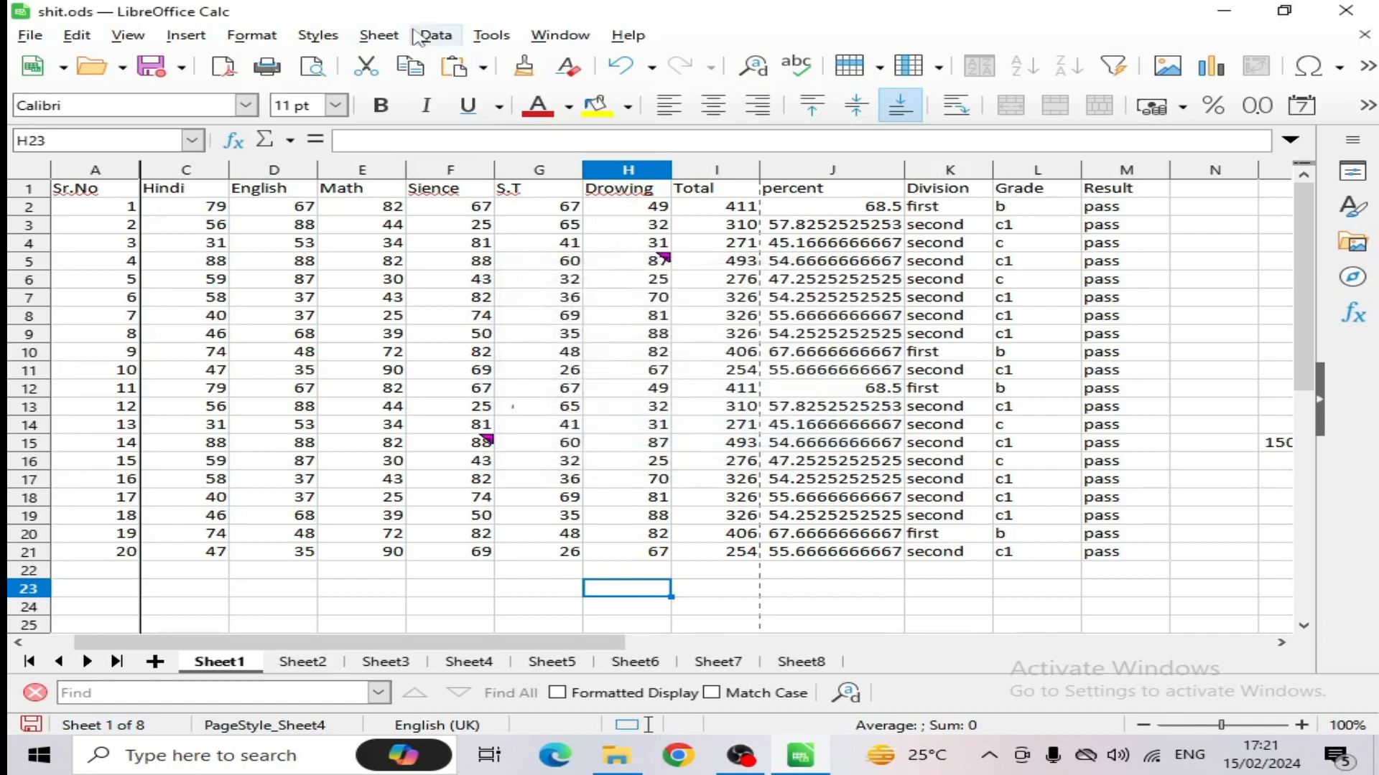
- View the Define Label Range settings for cell H23, and cancel
{"action": "left_click", "coordinate": [387, 39]}
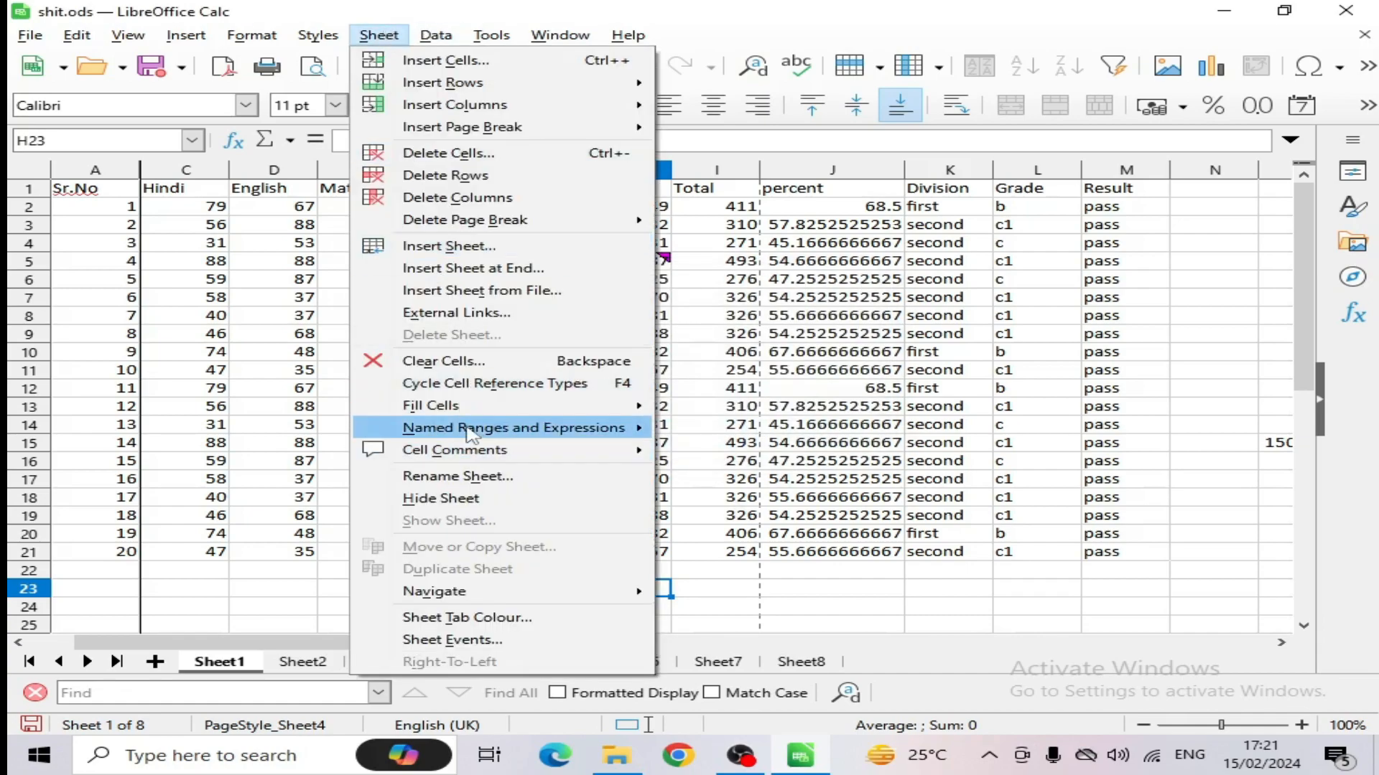
{"action": "mouse_move", "coordinate": [632, 429]}
{"action": "left_click", "coordinate": [735, 520]}
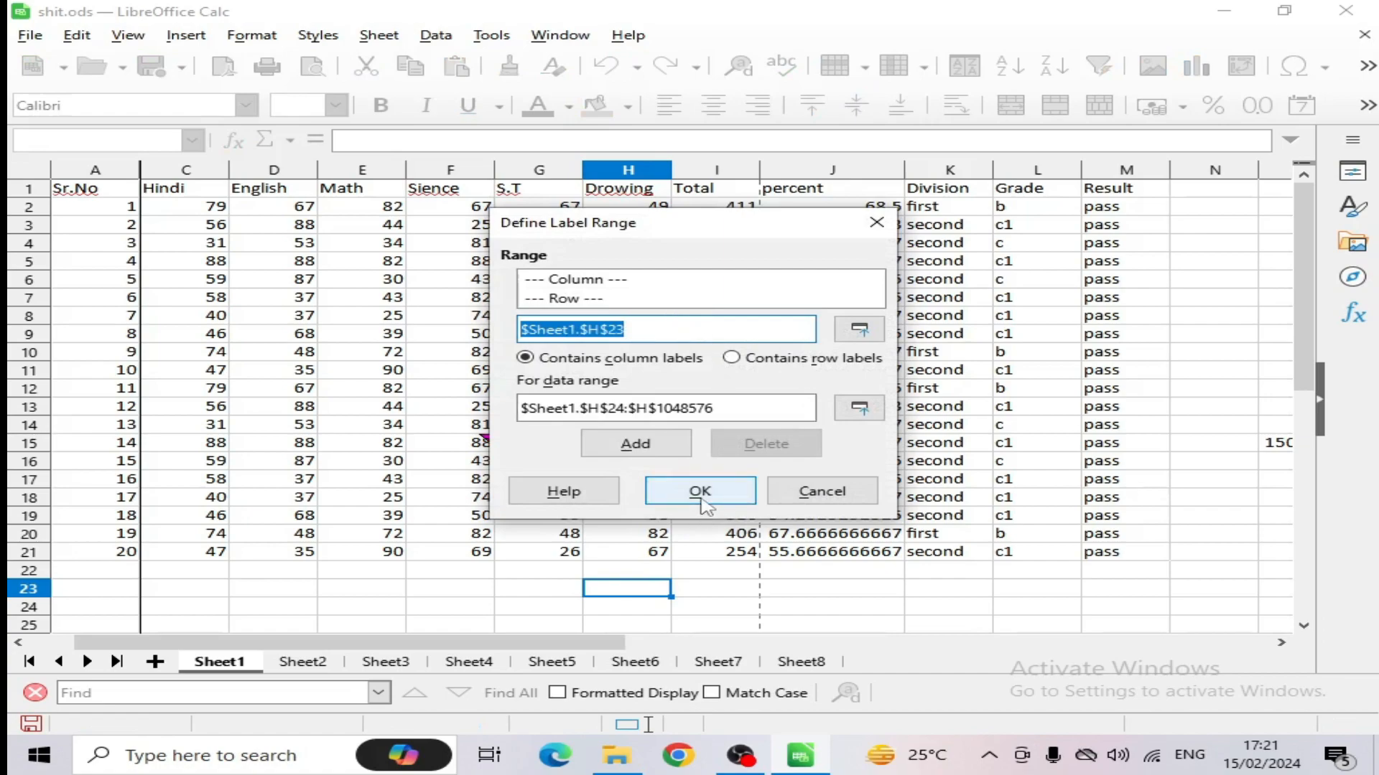
{"action": "left_click", "coordinate": [790, 502]}
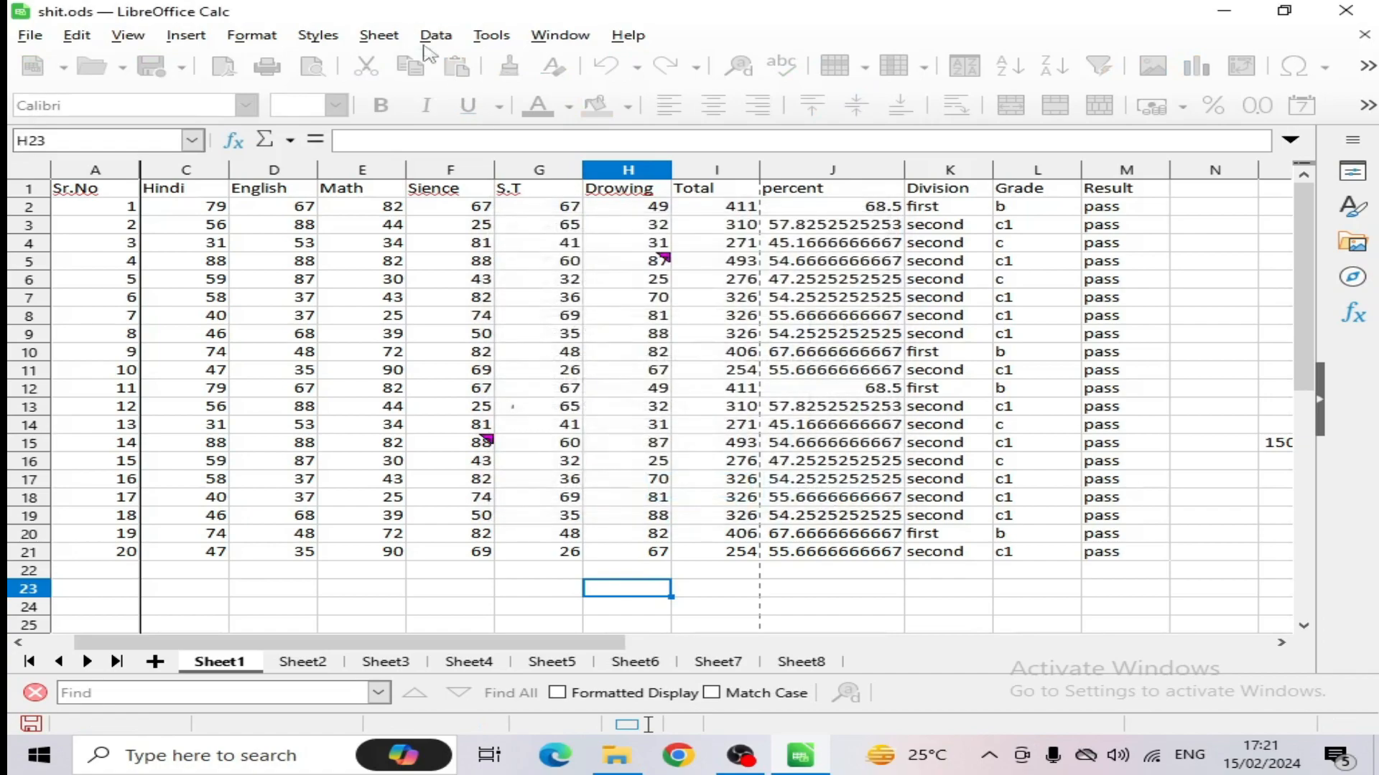
- Look over the Cell Comments commands, and select the commented cells H5 and F15 in turn
{"action": "left_click", "coordinate": [378, 35]}
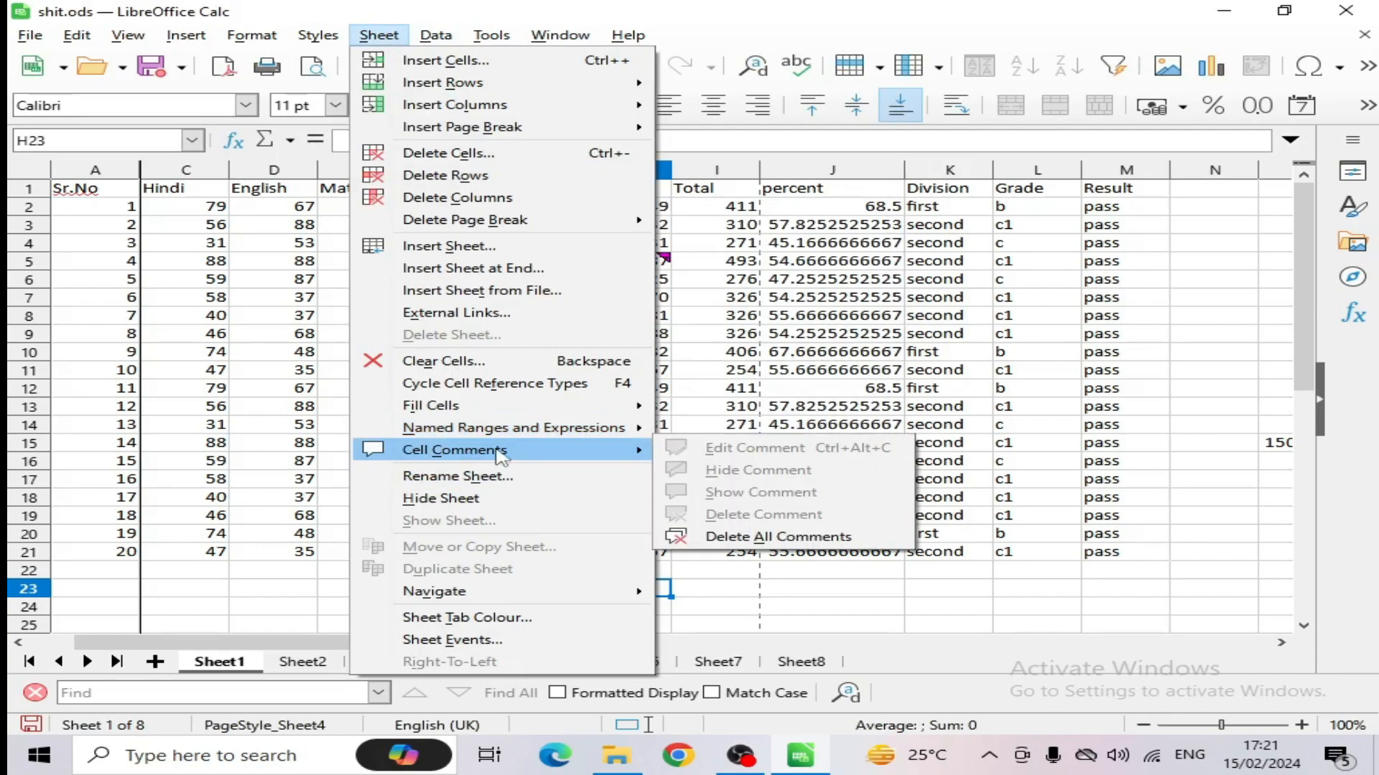
{"action": "left_click", "coordinate": [777, 589]}
{"action": "left_click", "coordinate": [644, 255]}
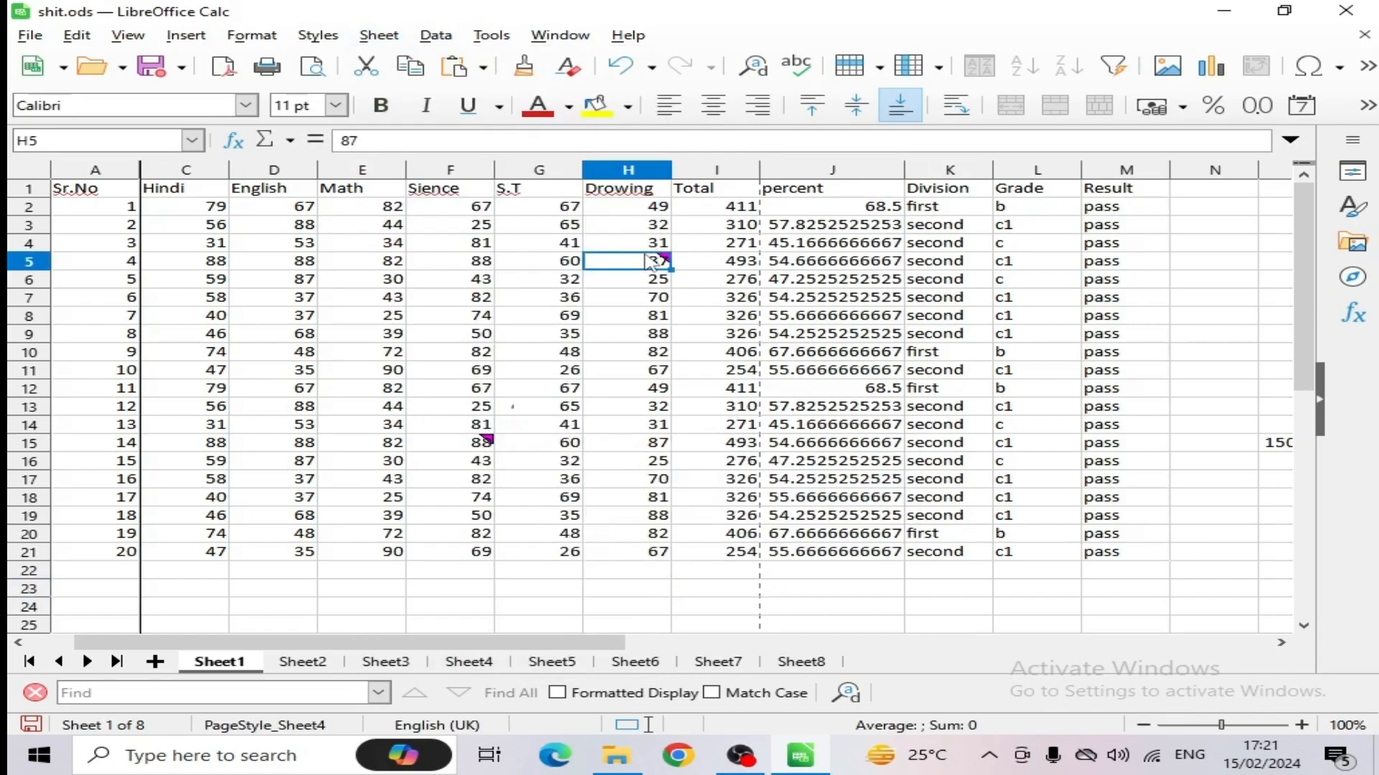
{"action": "left_click", "coordinate": [473, 443]}
- Compare whether a comment can be inserted on the commented cell F15 and on the uncommented cell F7
{"action": "left_click", "coordinate": [194, 36]}
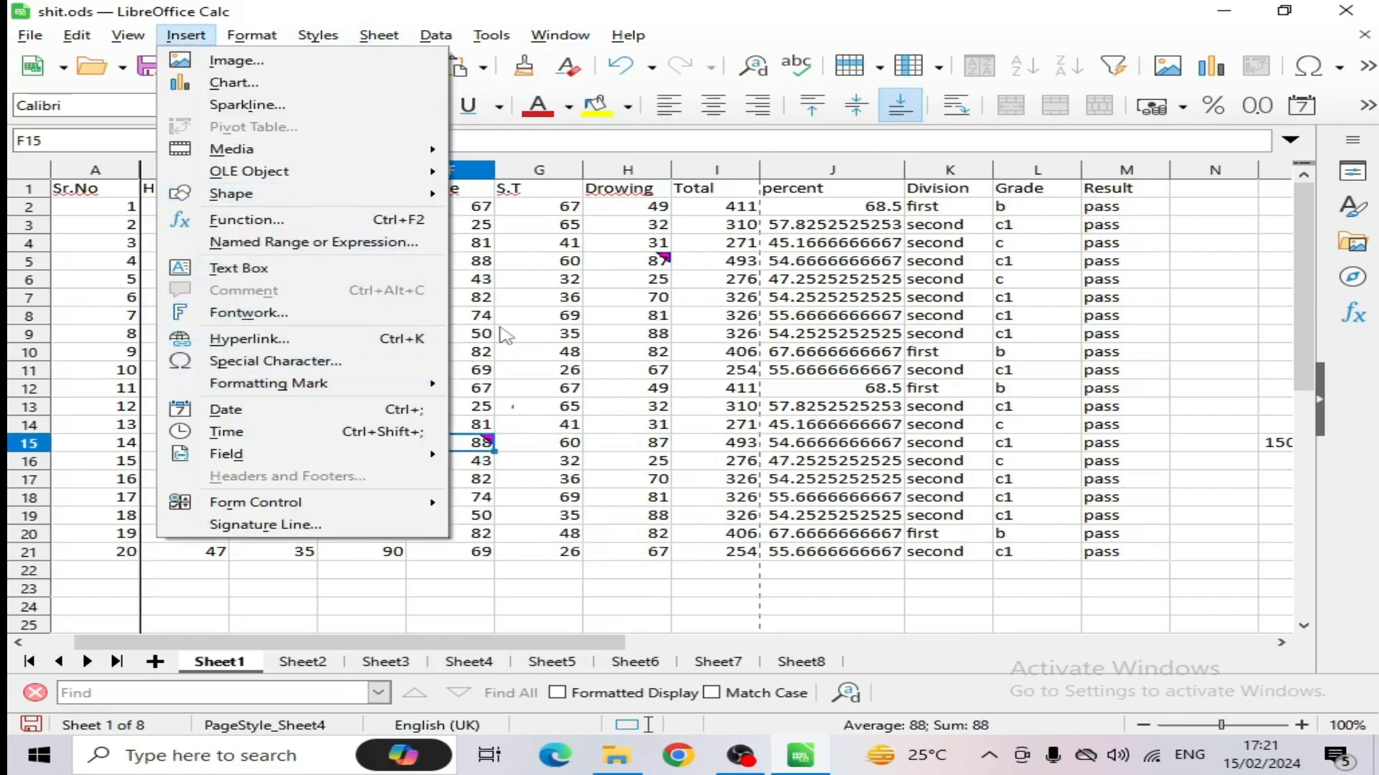
{"action": "key", "text": "Escape"}
{"action": "left_click", "coordinate": [454, 302]}
{"action": "left_click", "coordinate": [185, 36]}
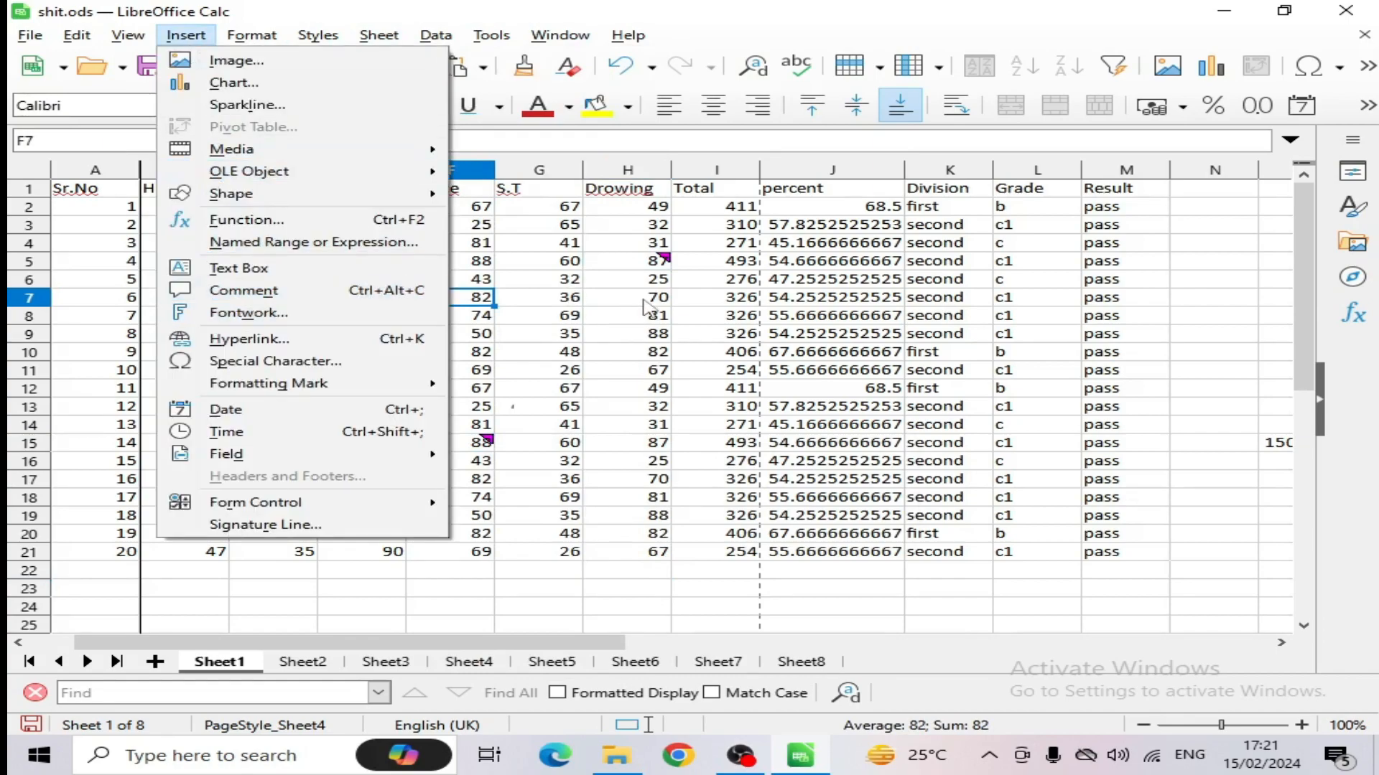
- Preview the comment on cell H5, open it for editing, and leave its text as it is
{"action": "left_click", "coordinate": [664, 264]}
{"action": "left_click", "coordinate": [664, 265]}
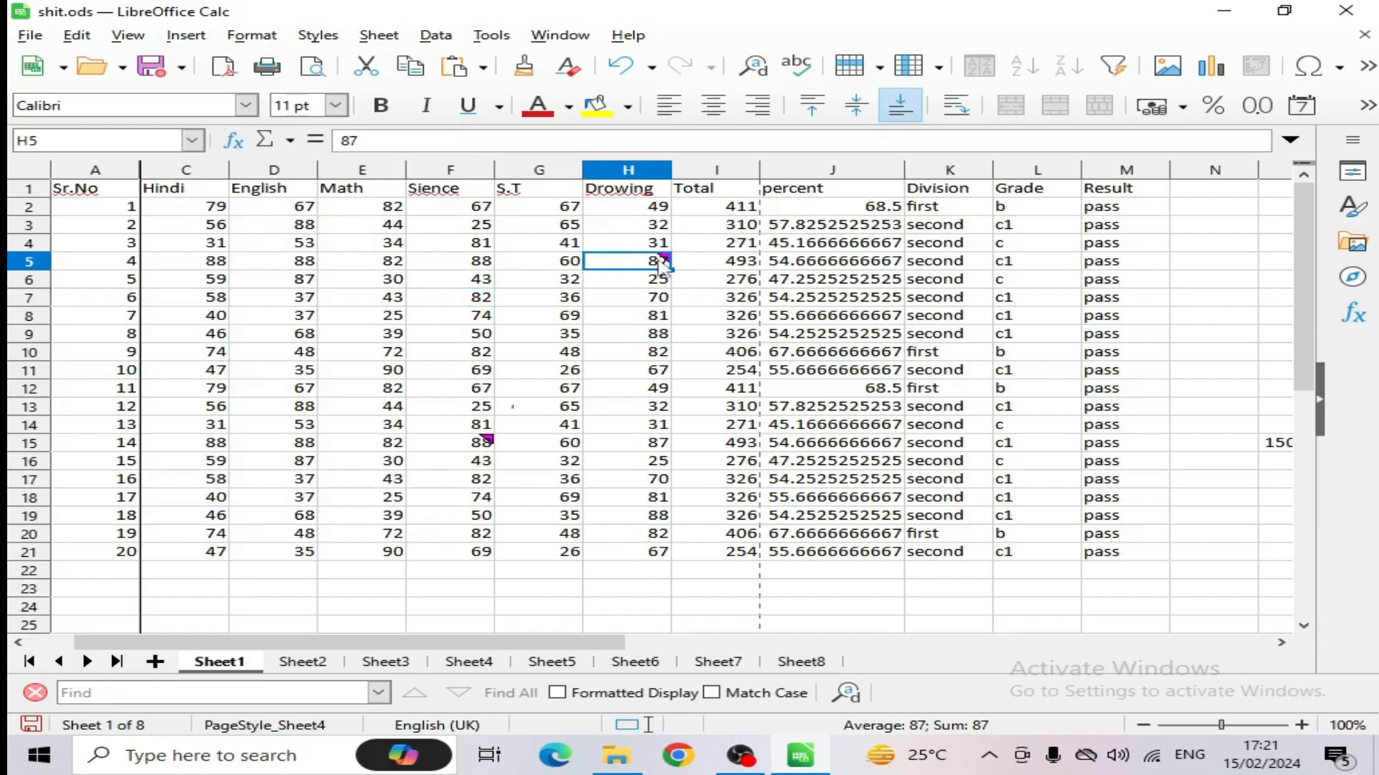
{"action": "mouse_move", "coordinate": [664, 264]}
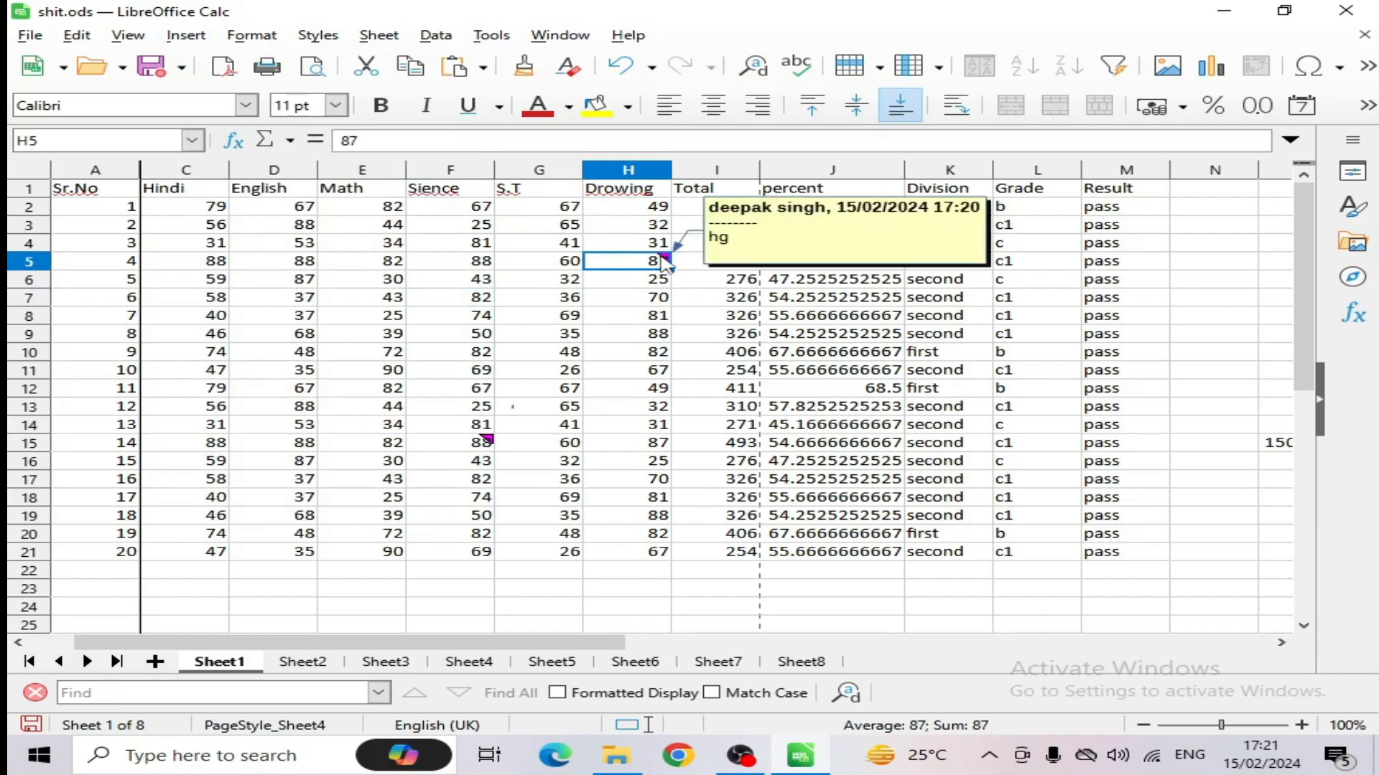
{"action": "left_click", "coordinate": [378, 35]}
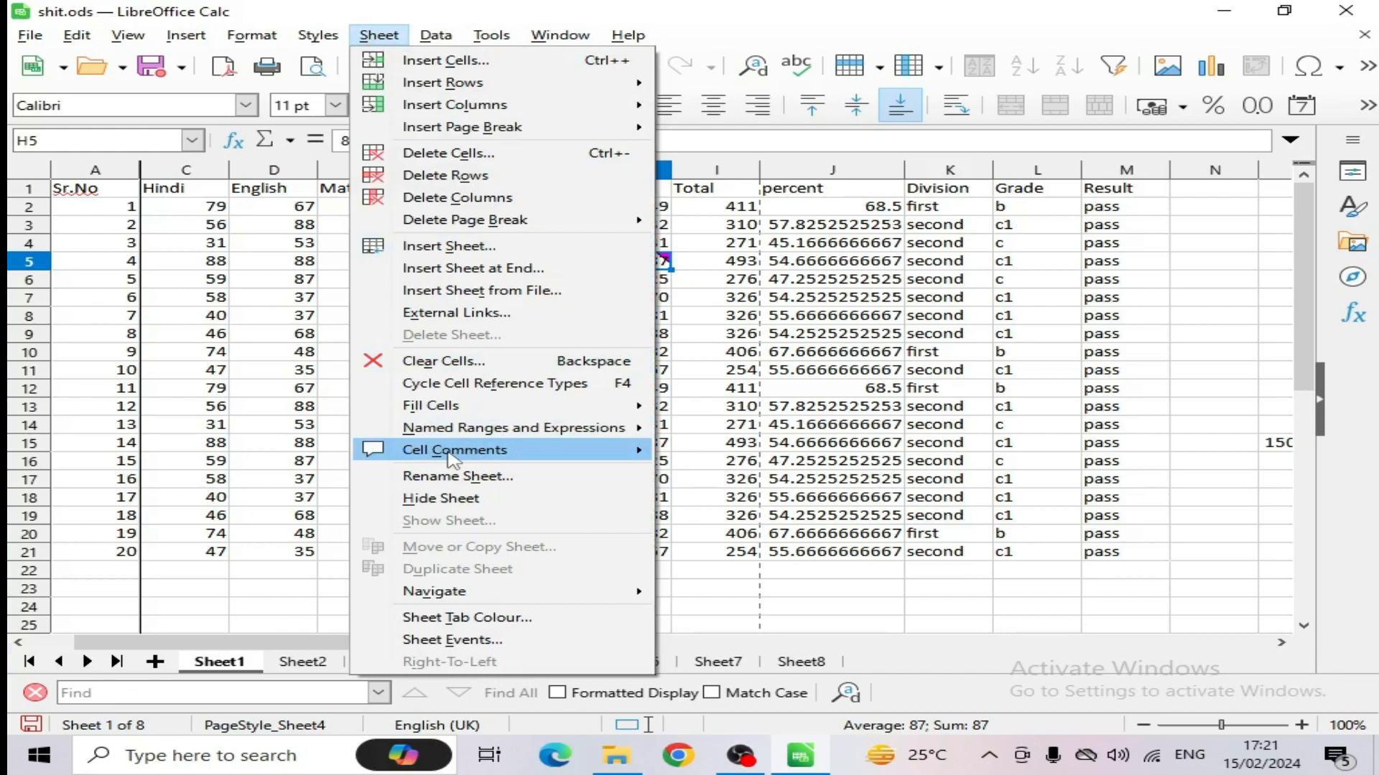
{"action": "mouse_move", "coordinate": [454, 461]}
{"action": "left_click", "coordinate": [718, 450]}
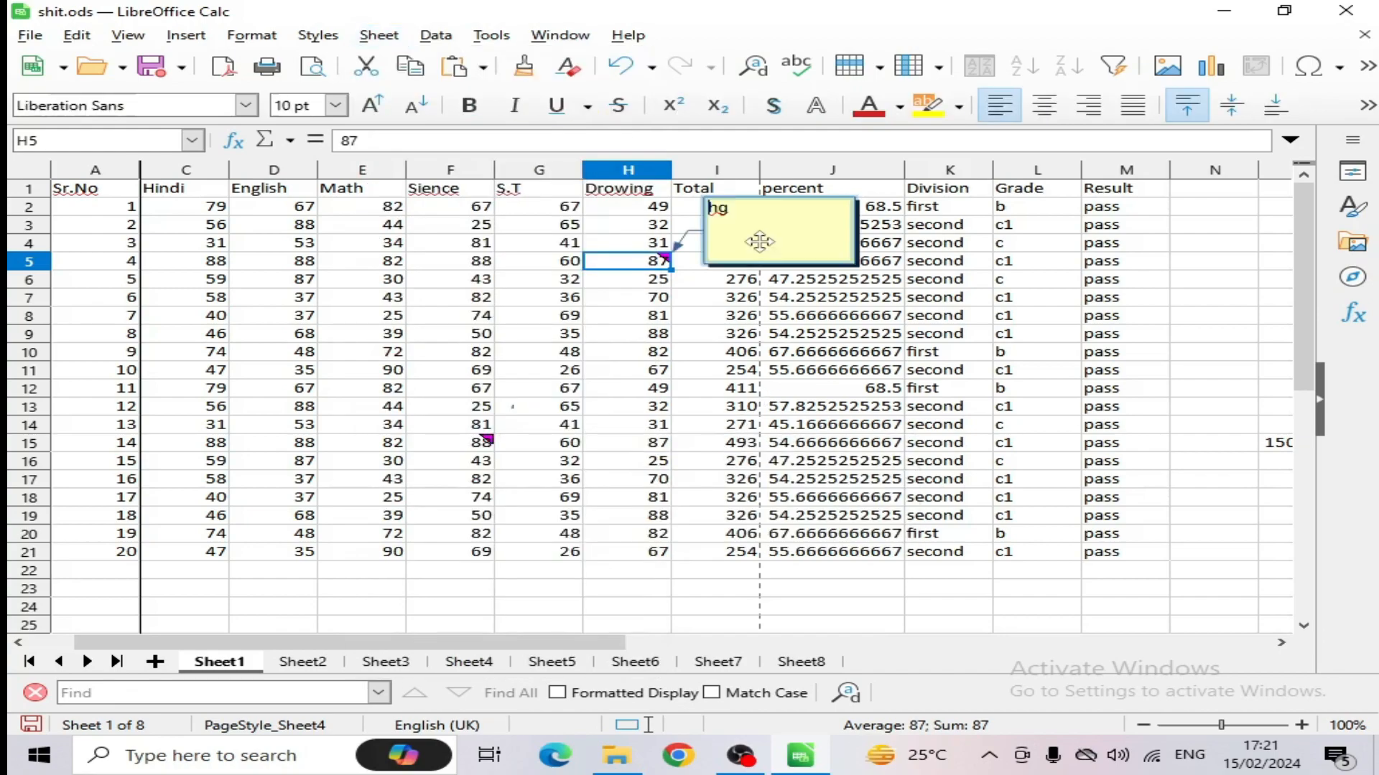
{"action": "left_click", "coordinate": [634, 262]}
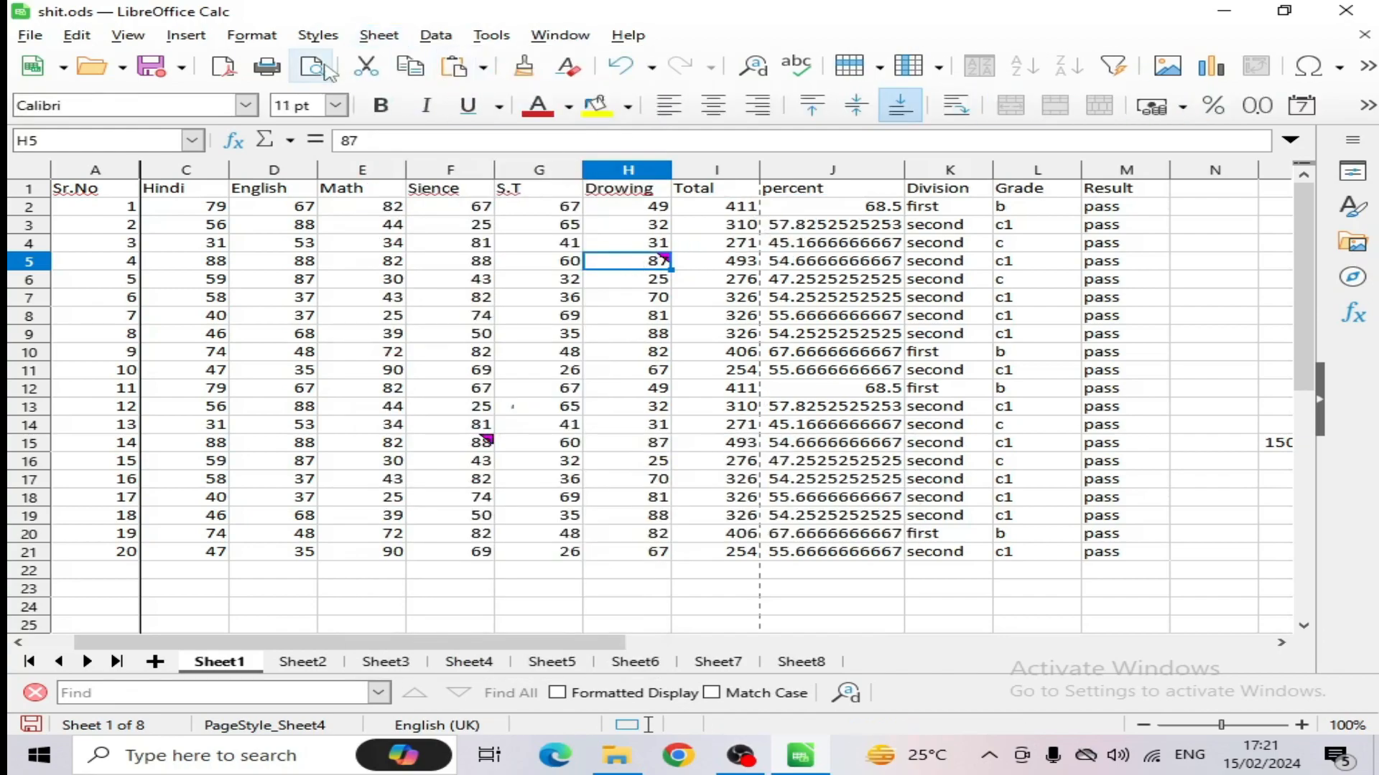
- Show the comment on cell H5 permanently on the sheet
{"action": "left_click", "coordinate": [378, 35]}
{"action": "mouse_move", "coordinate": [477, 453]}
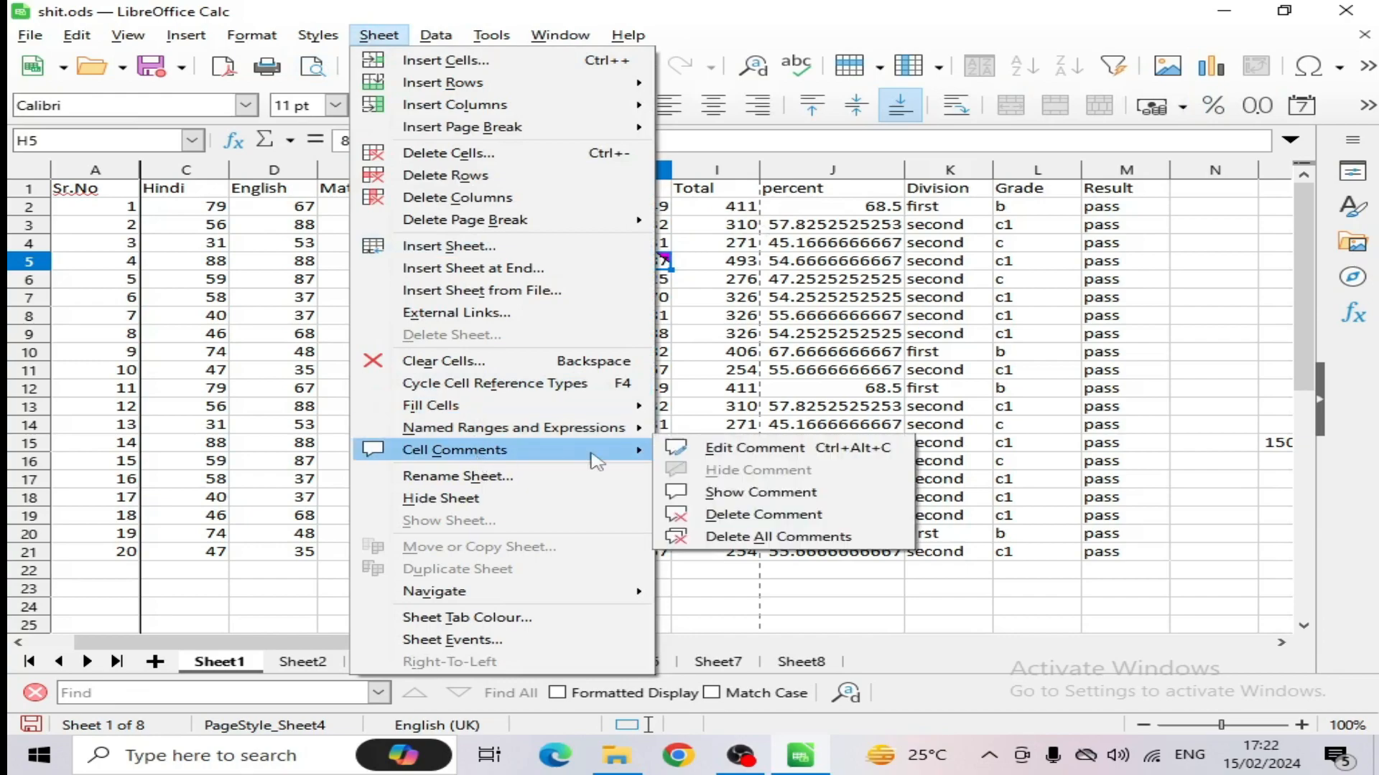
{"action": "left_click", "coordinate": [753, 494]}
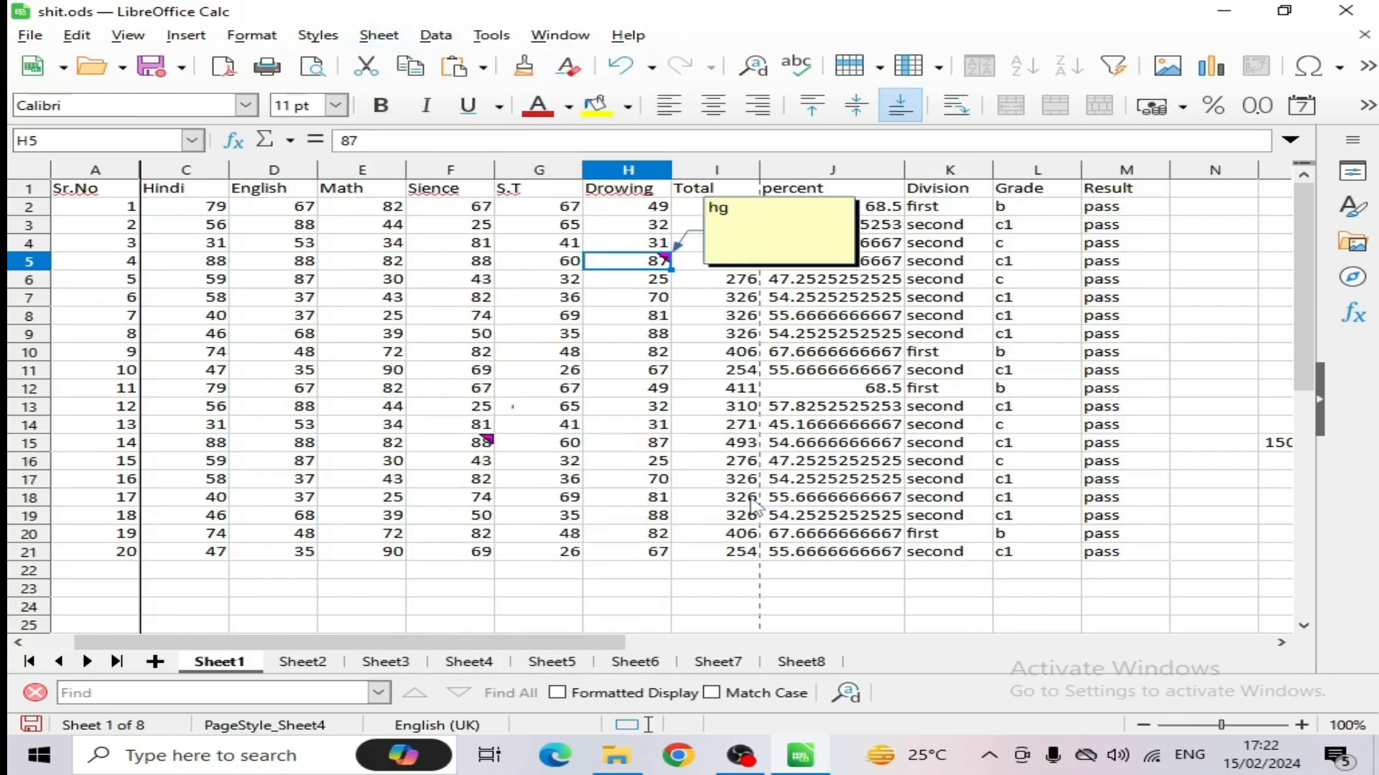
- Check which comment commands are available for the uncommented cell H17
{"action": "left_click", "coordinate": [618, 479]}
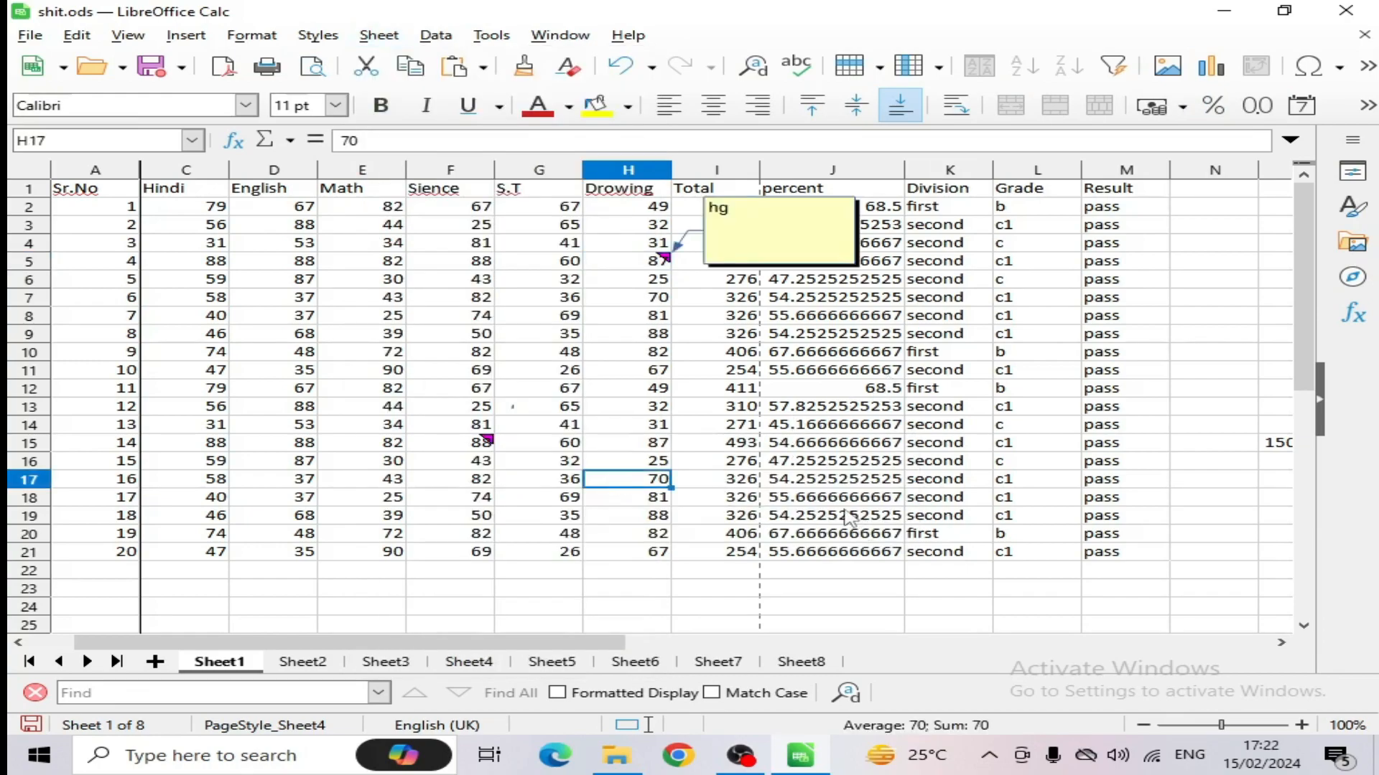
{"action": "left_click", "coordinate": [378, 35]}
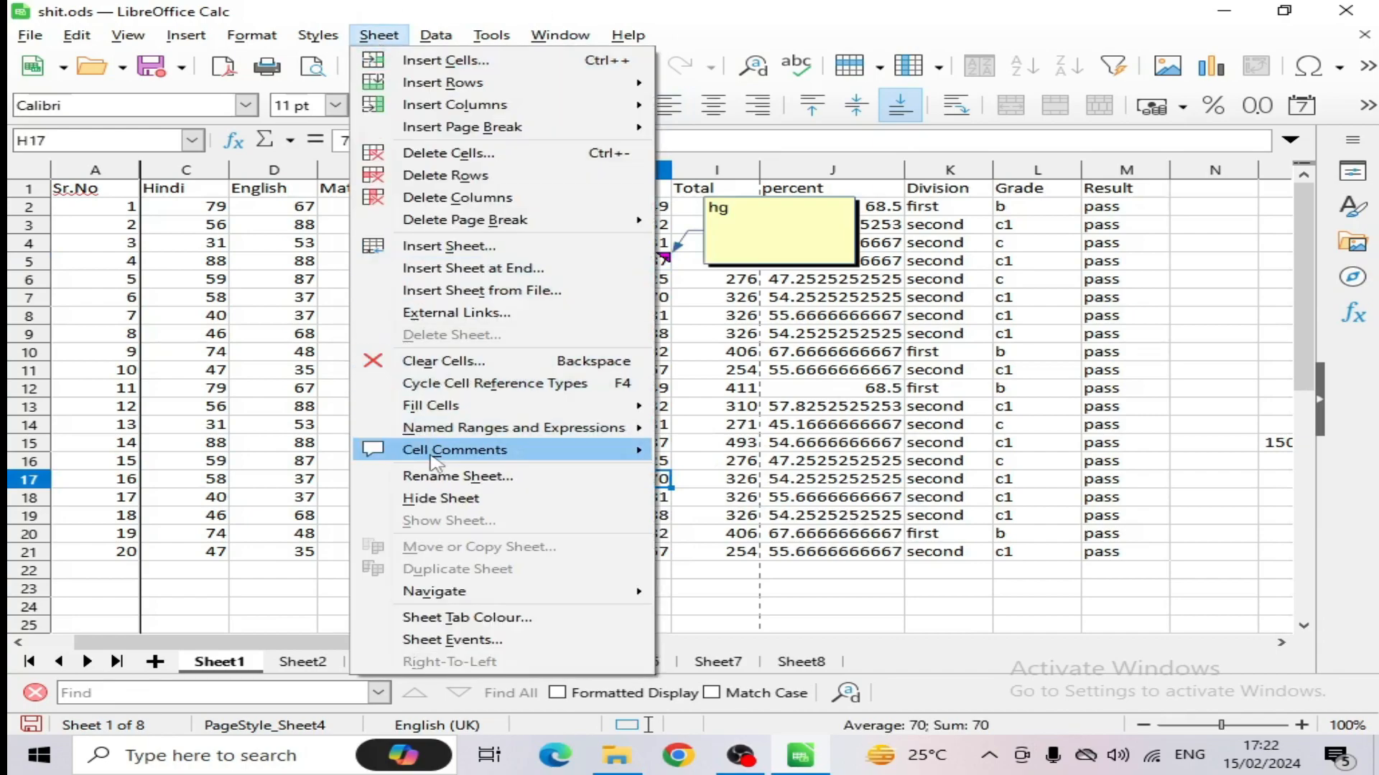
{"action": "mouse_move", "coordinate": [550, 457]}
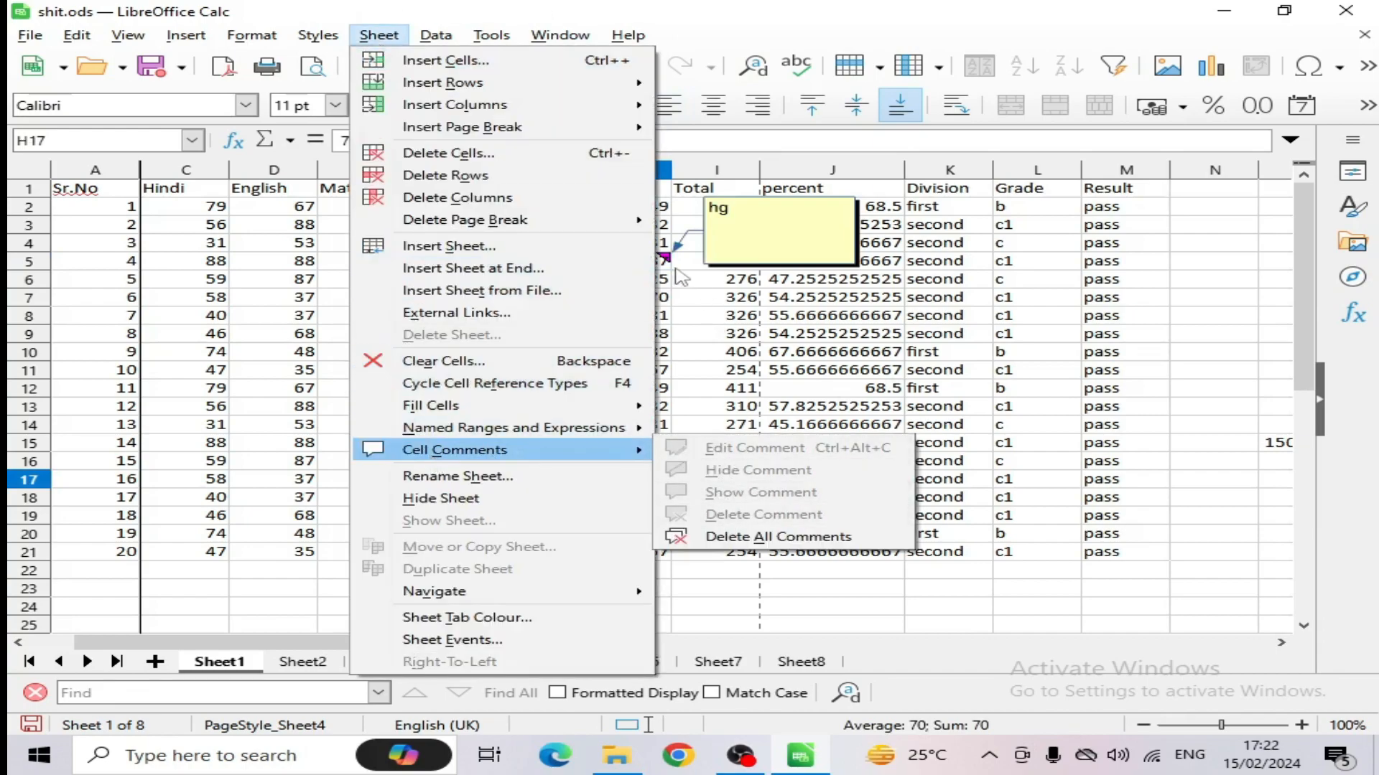
{"action": "left_click", "coordinate": [662, 260]}
- Delete all comments from Sheet1, starting from the commented cell H5
{"action": "left_click", "coordinate": [661, 263]}
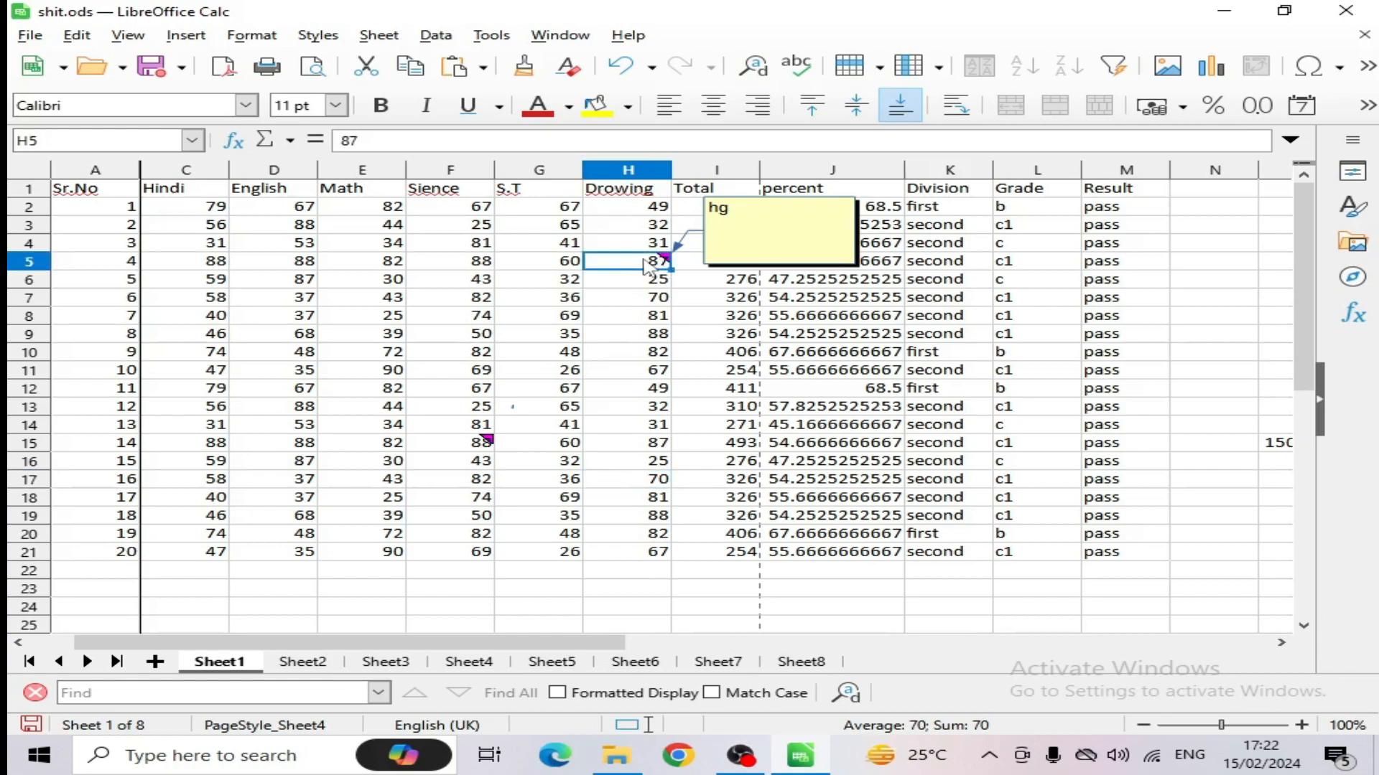
{"action": "left_click", "coordinate": [378, 35]}
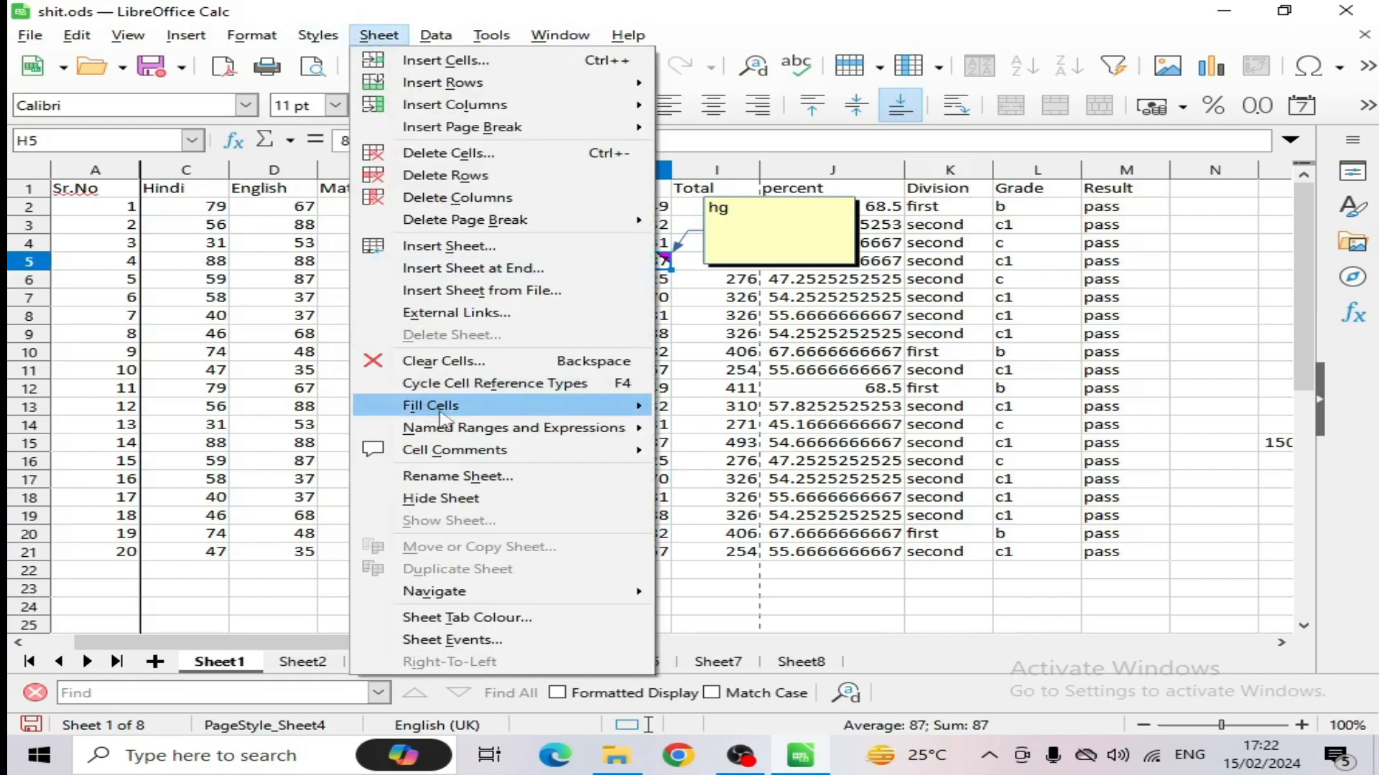
{"action": "mouse_move", "coordinate": [453, 454]}
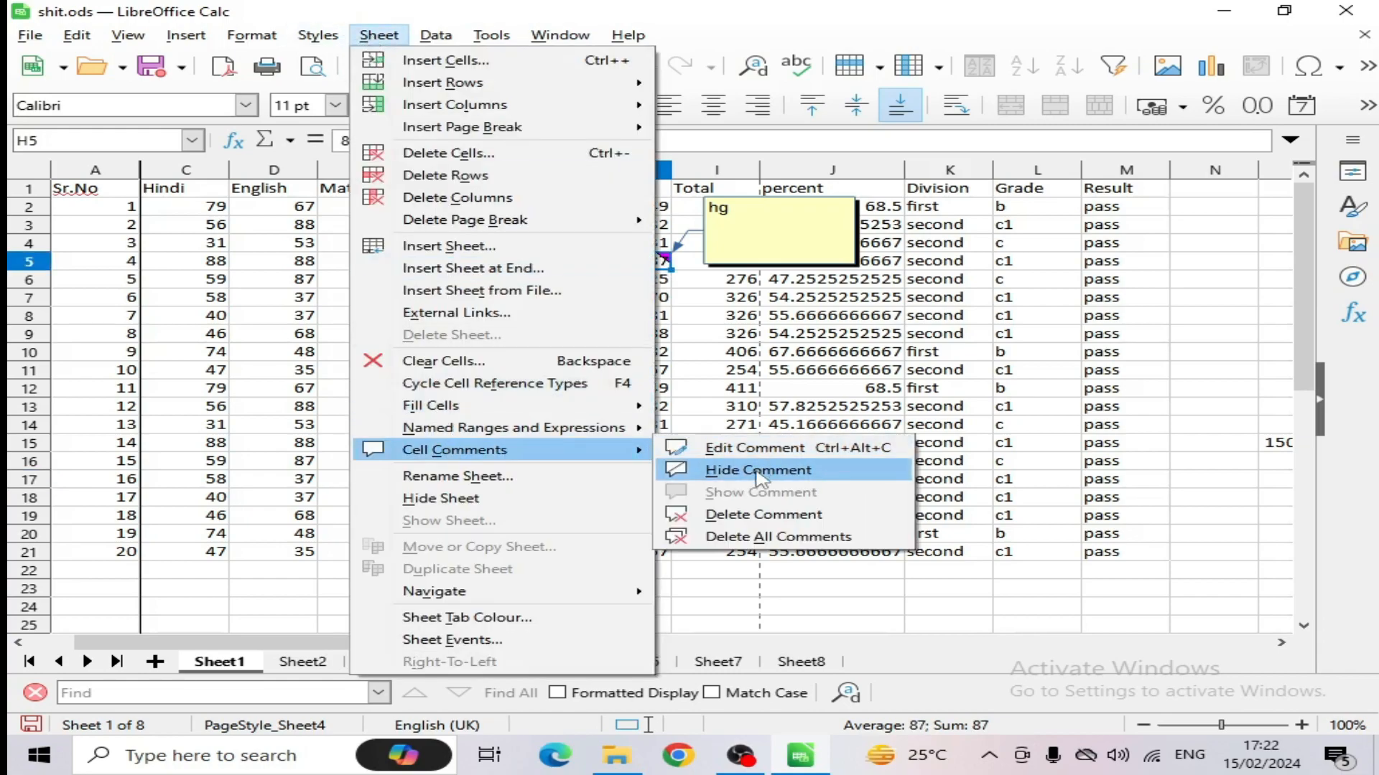
{"action": "left_click", "coordinate": [759, 539]}
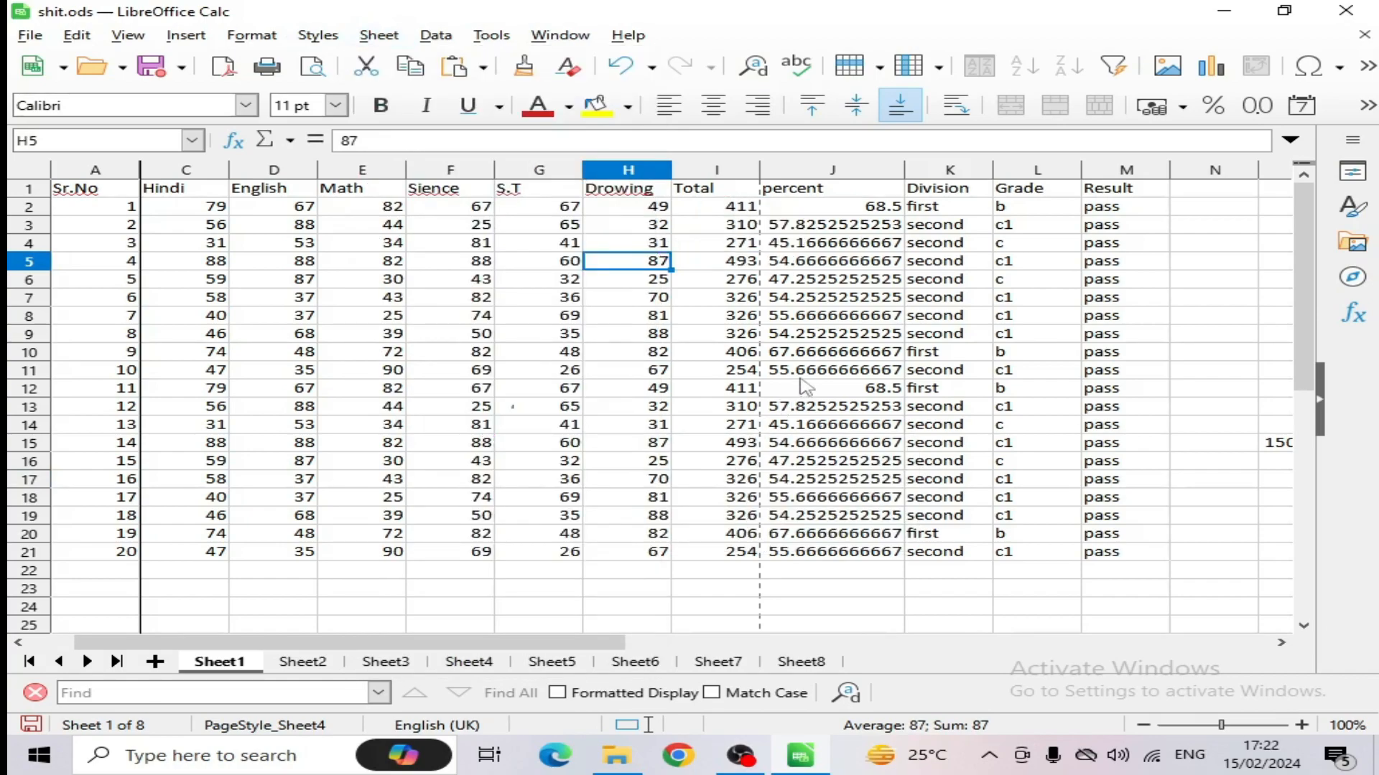
{"action": "left_click", "coordinate": [607, 340]}
{"action": "left_click", "coordinate": [378, 35]}
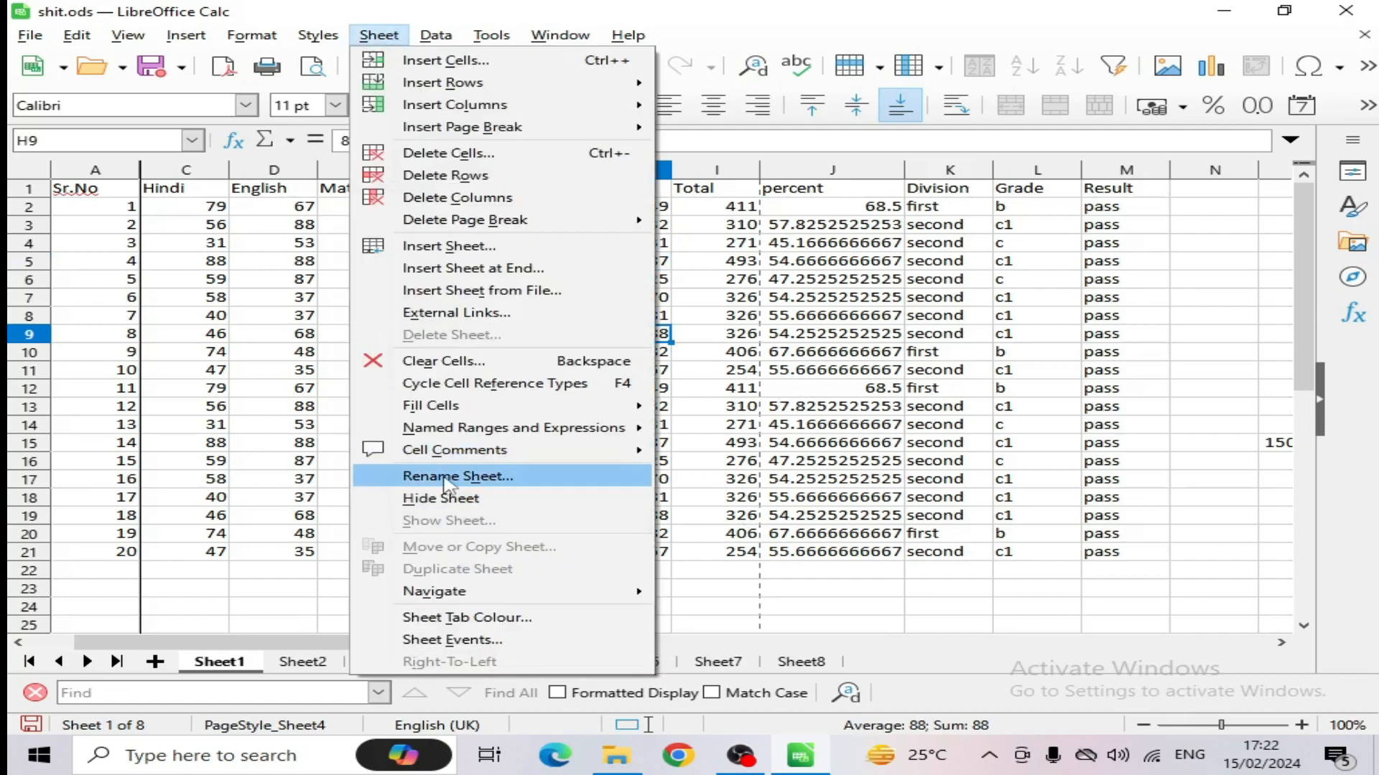
{"action": "left_click", "coordinate": [707, 499]}
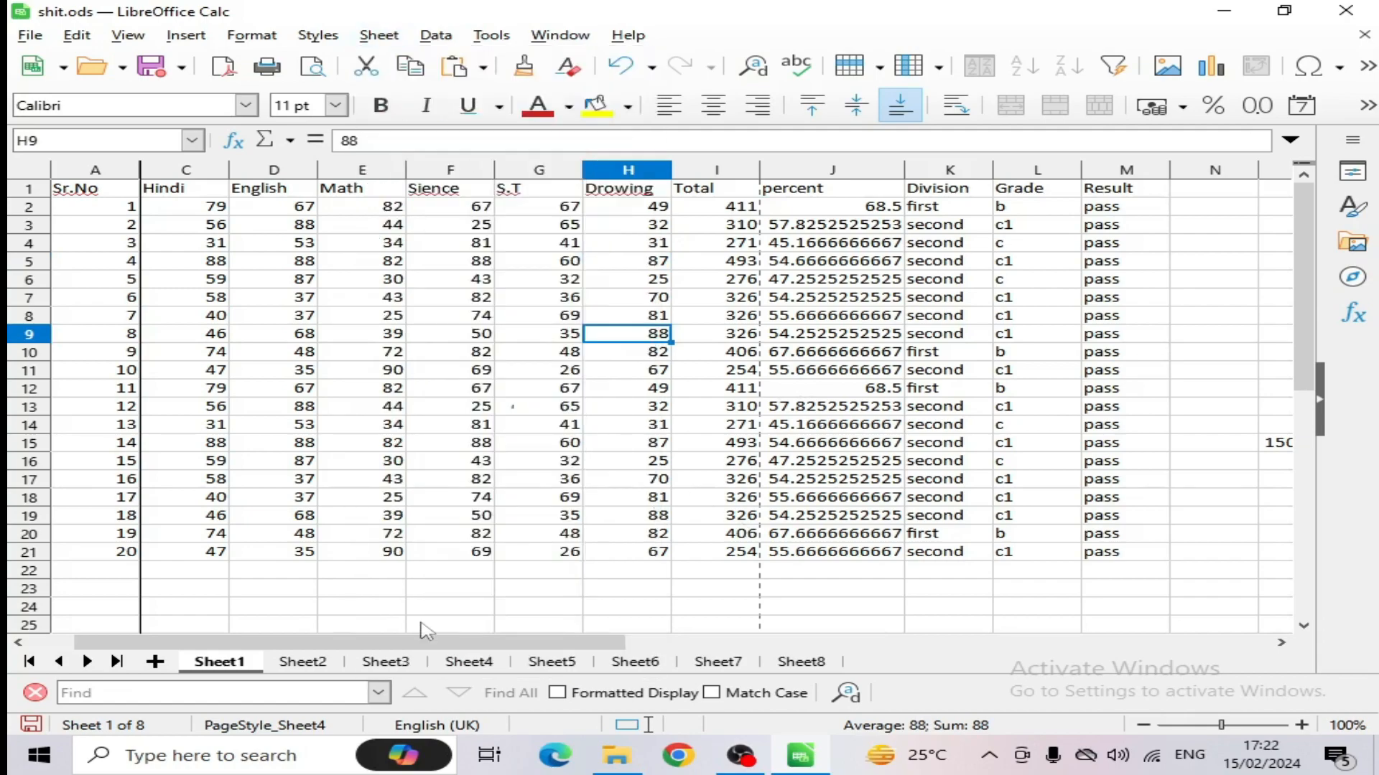
{"action": "right_click", "coordinate": [233, 662]}
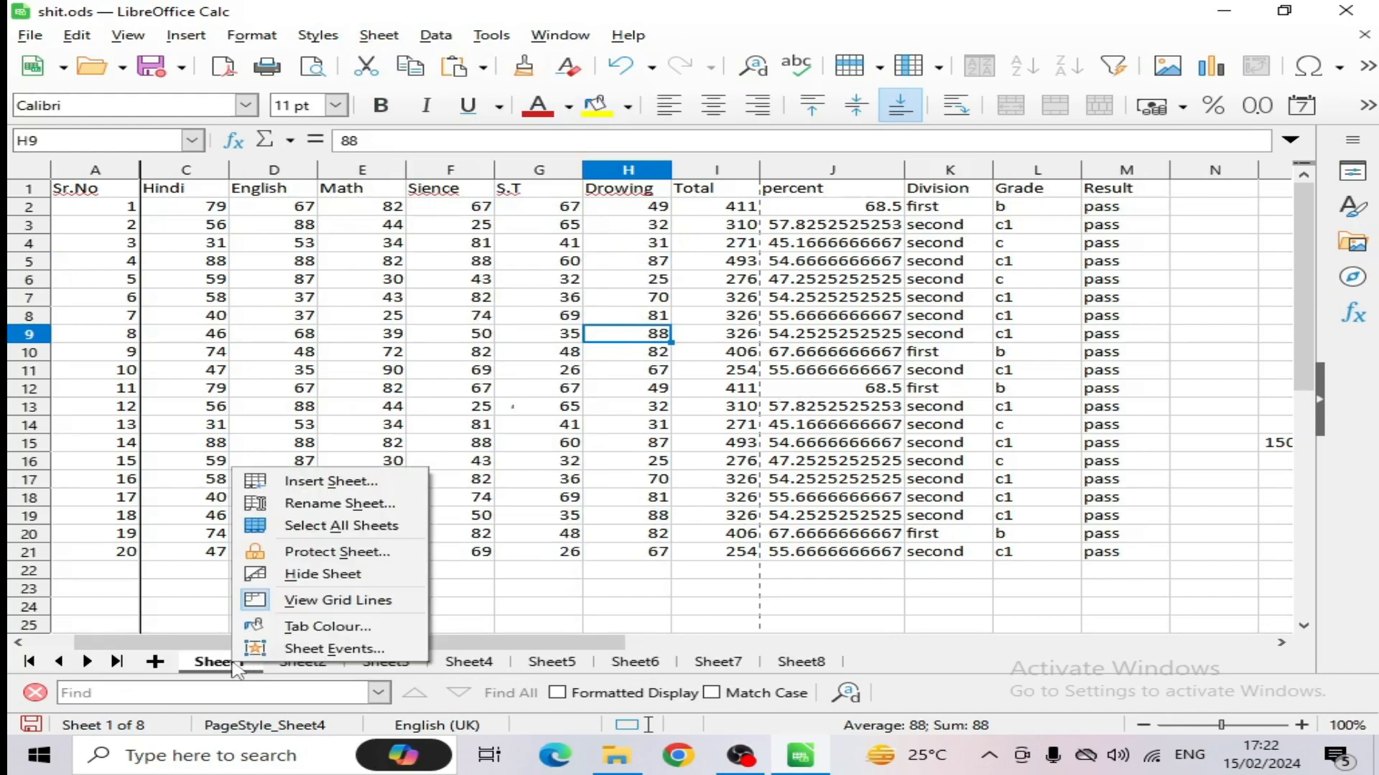
{"action": "left_click", "coordinate": [301, 514]}
{"action": "left_click", "coordinate": [779, 415]}
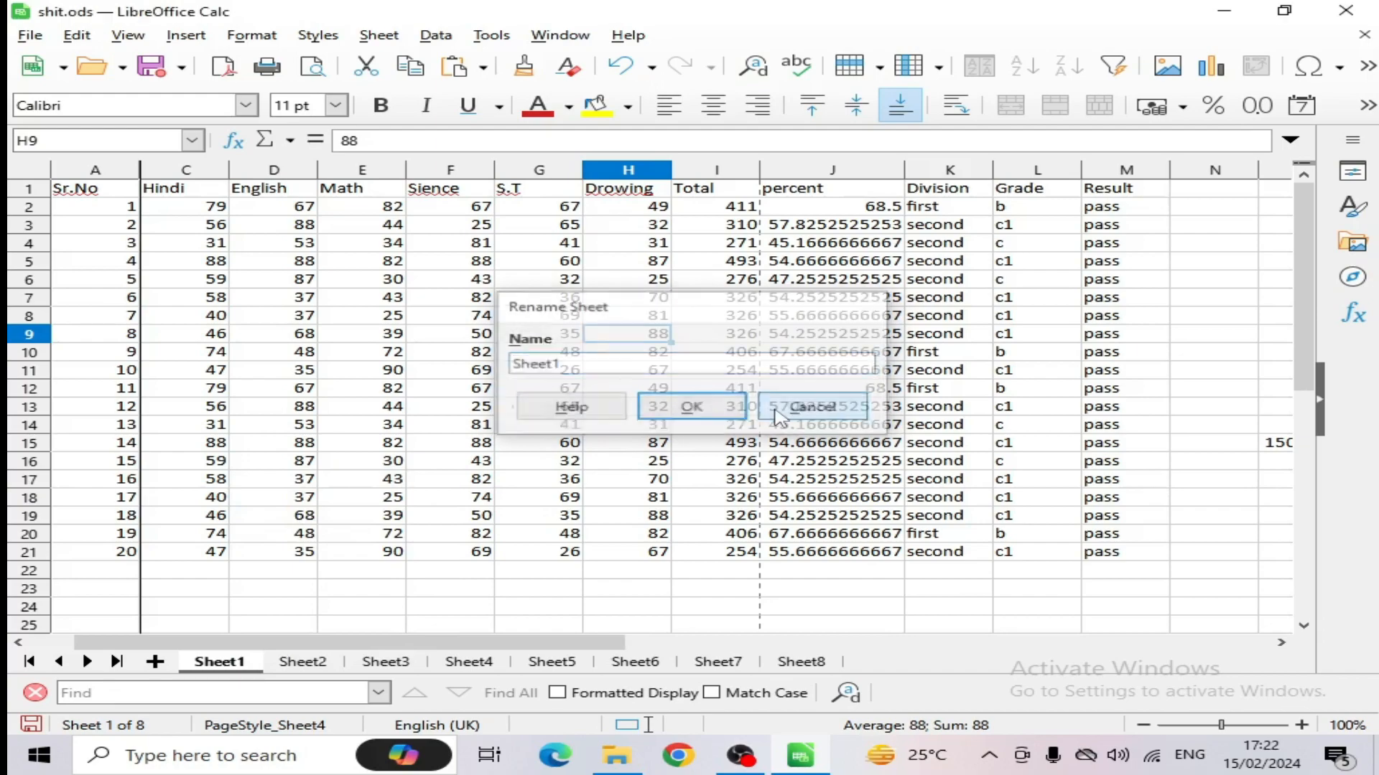
- Rename Sheet1 as 10th
{"action": "left_click", "coordinate": [379, 35]}
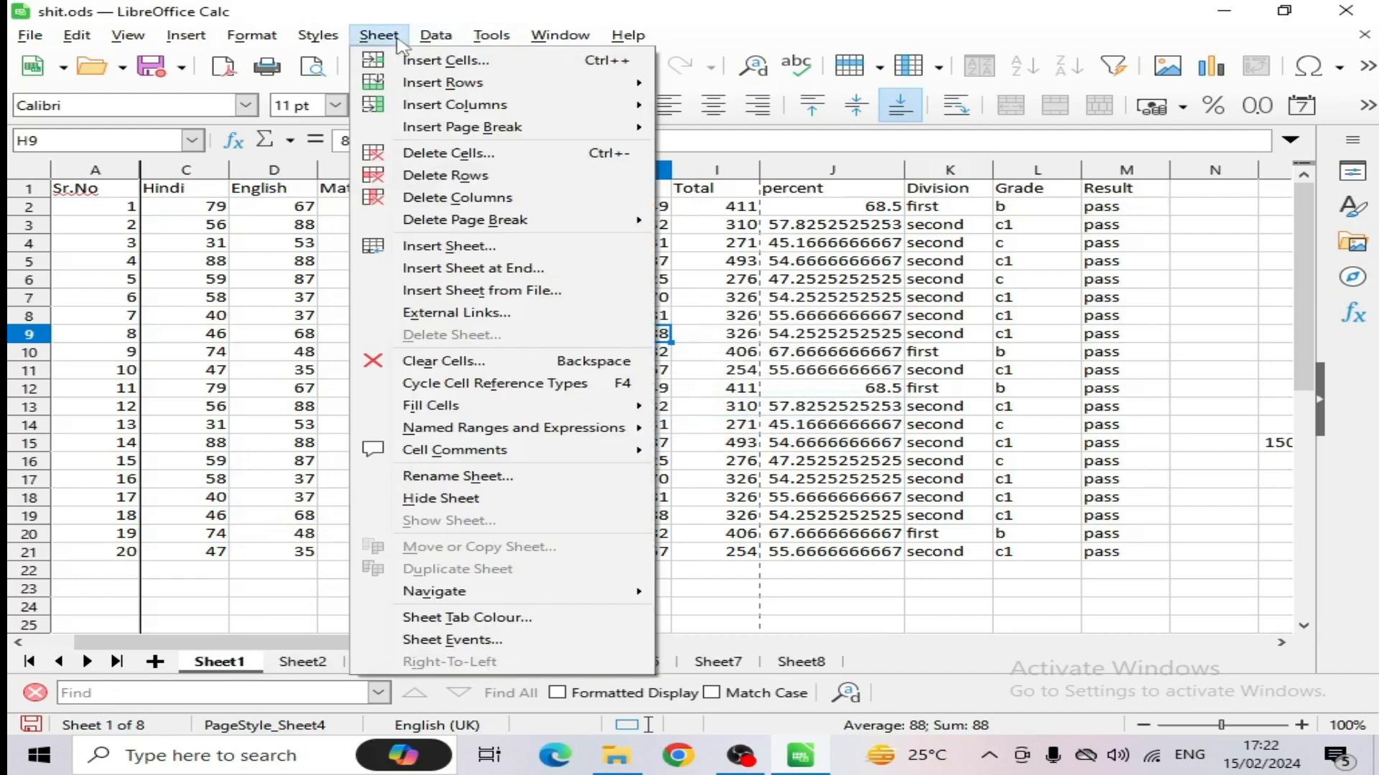
{"action": "left_click", "coordinate": [458, 477]}
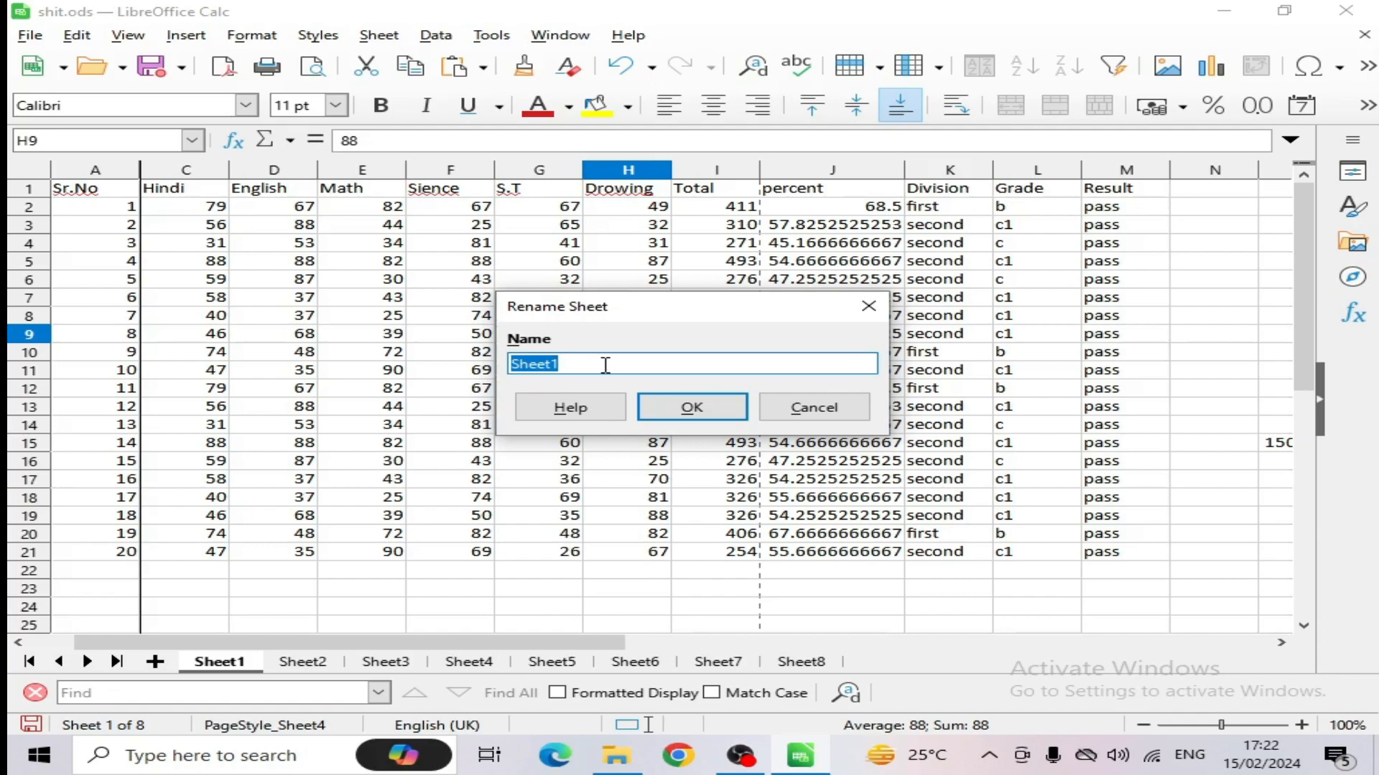
{"action": "type", "text": "10th"}
{"action": "key", "text": "Return"}
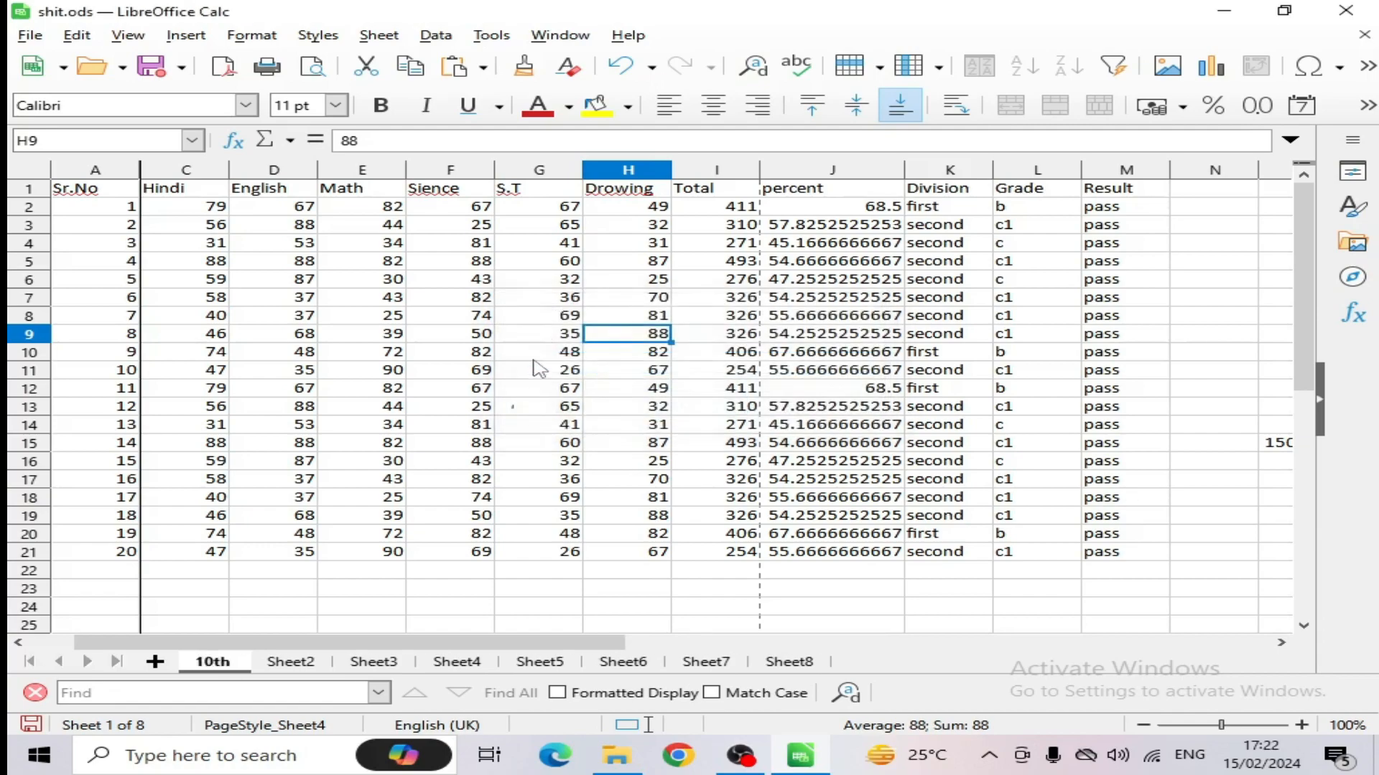
- Hide the 10th sheet, and go through the remaining sheets from Sheet2 to Sheet8
{"action": "left_click", "coordinate": [385, 36]}
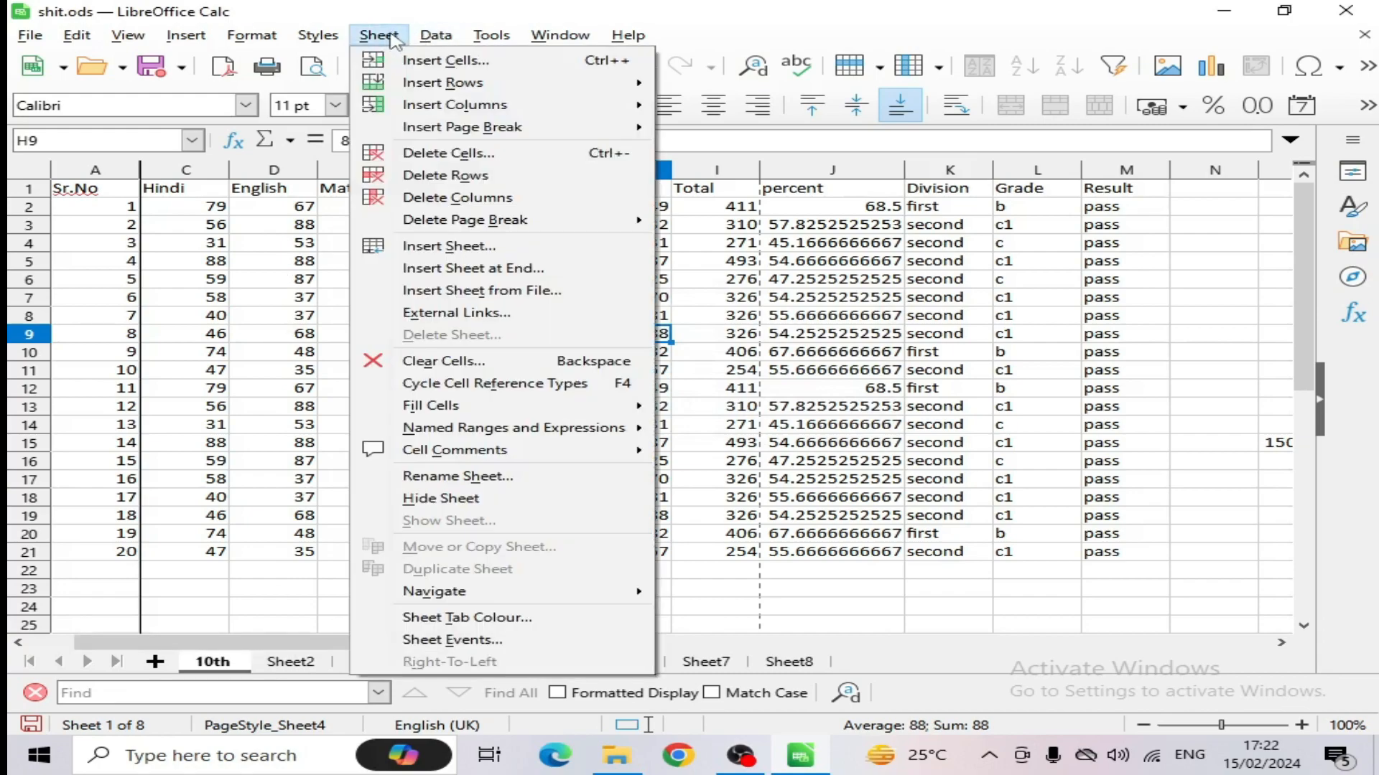
{"action": "left_click", "coordinate": [440, 498]}
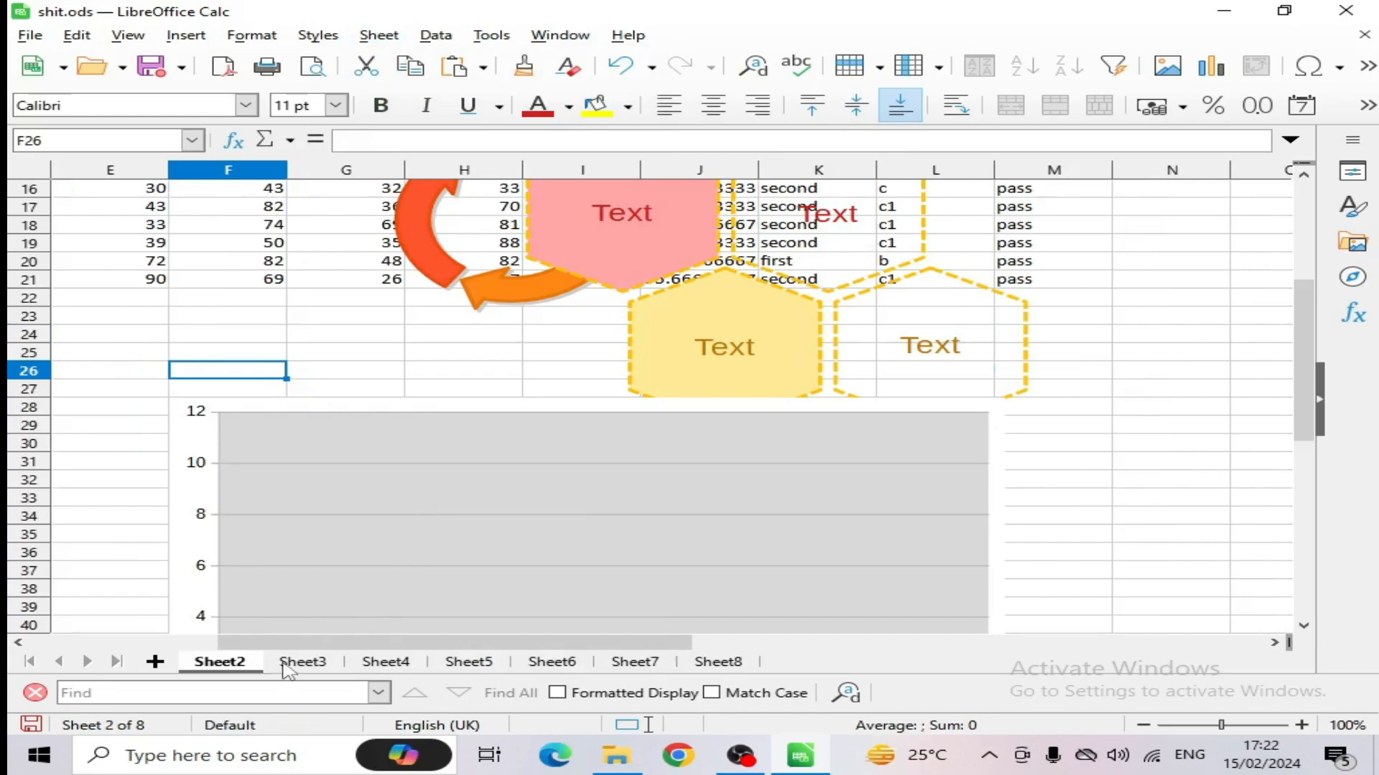
{"action": "left_click", "coordinate": [303, 662]}
{"action": "left_click", "coordinate": [386, 661]}
{"action": "left_click", "coordinate": [469, 661]}
{"action": "left_click", "coordinate": [552, 661]}
{"action": "left_click", "coordinate": [632, 663]}
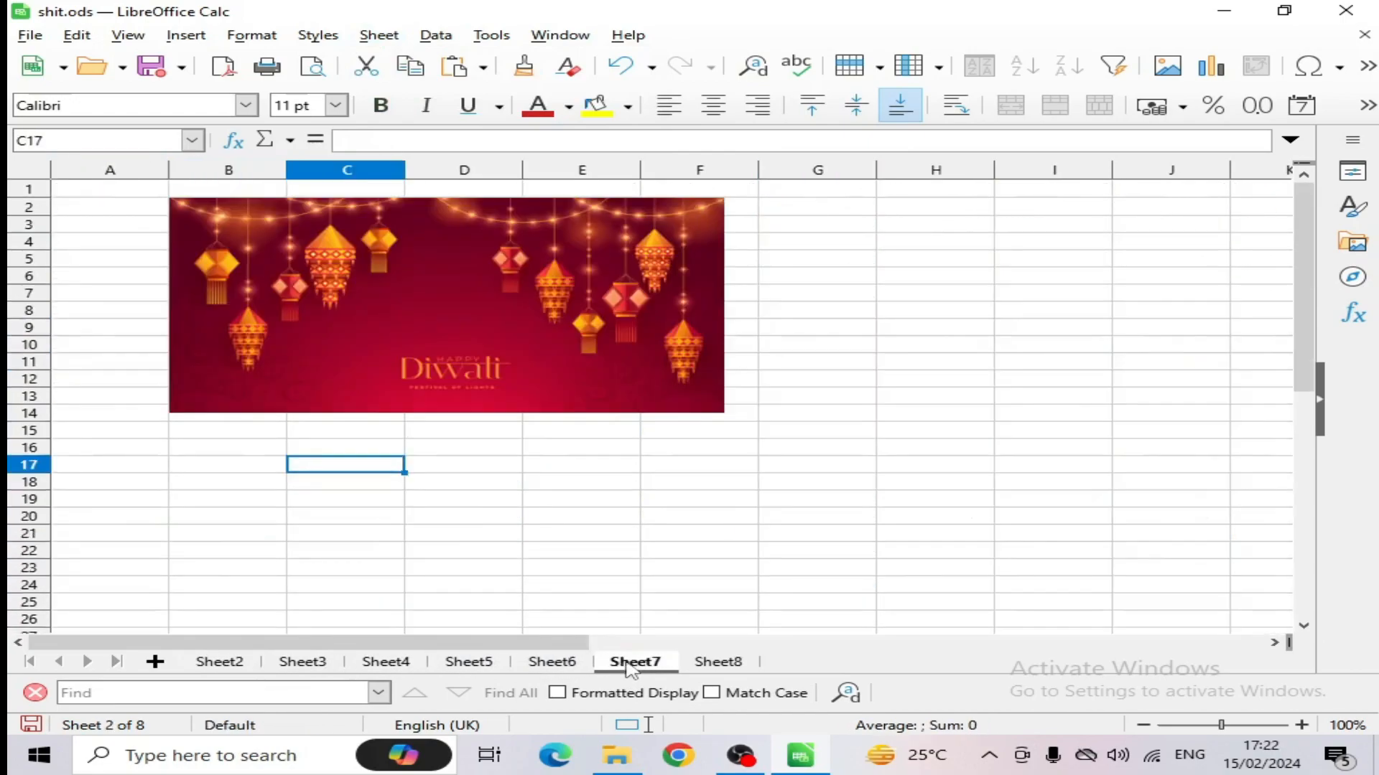
{"action": "left_click", "coordinate": [718, 661]}
{"action": "left_click", "coordinate": [219, 661]}
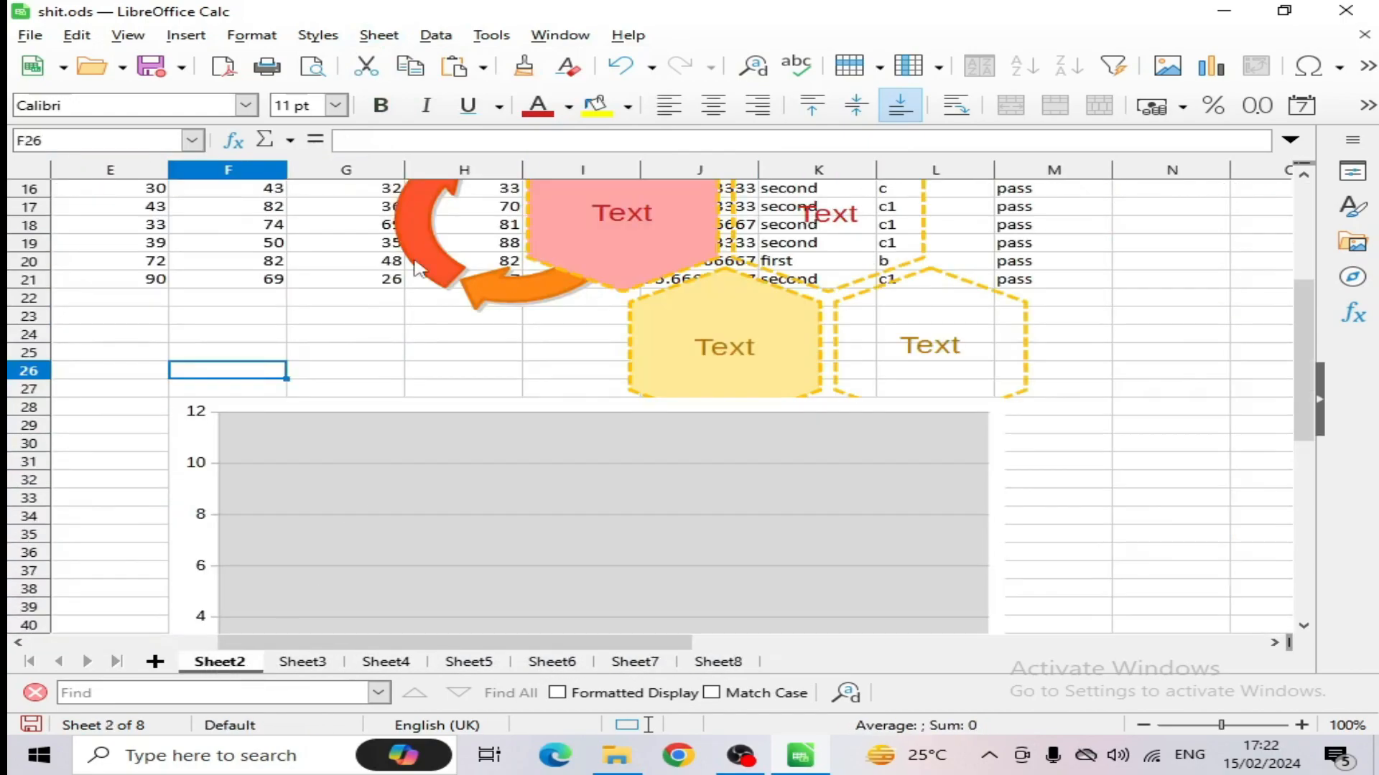
- Show the hidden 10th sheet again
{"action": "left_click", "coordinate": [388, 39]}
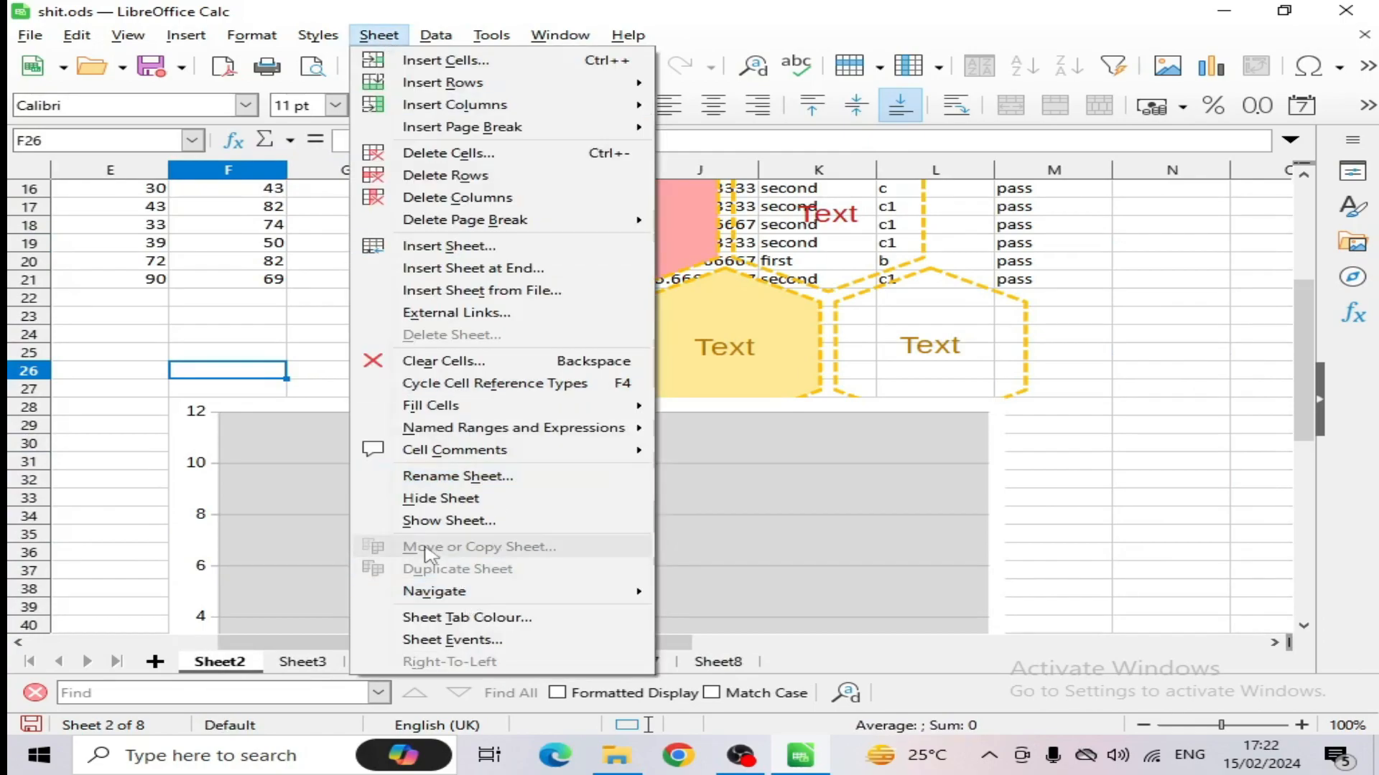
{"action": "left_click", "coordinate": [448, 520]}
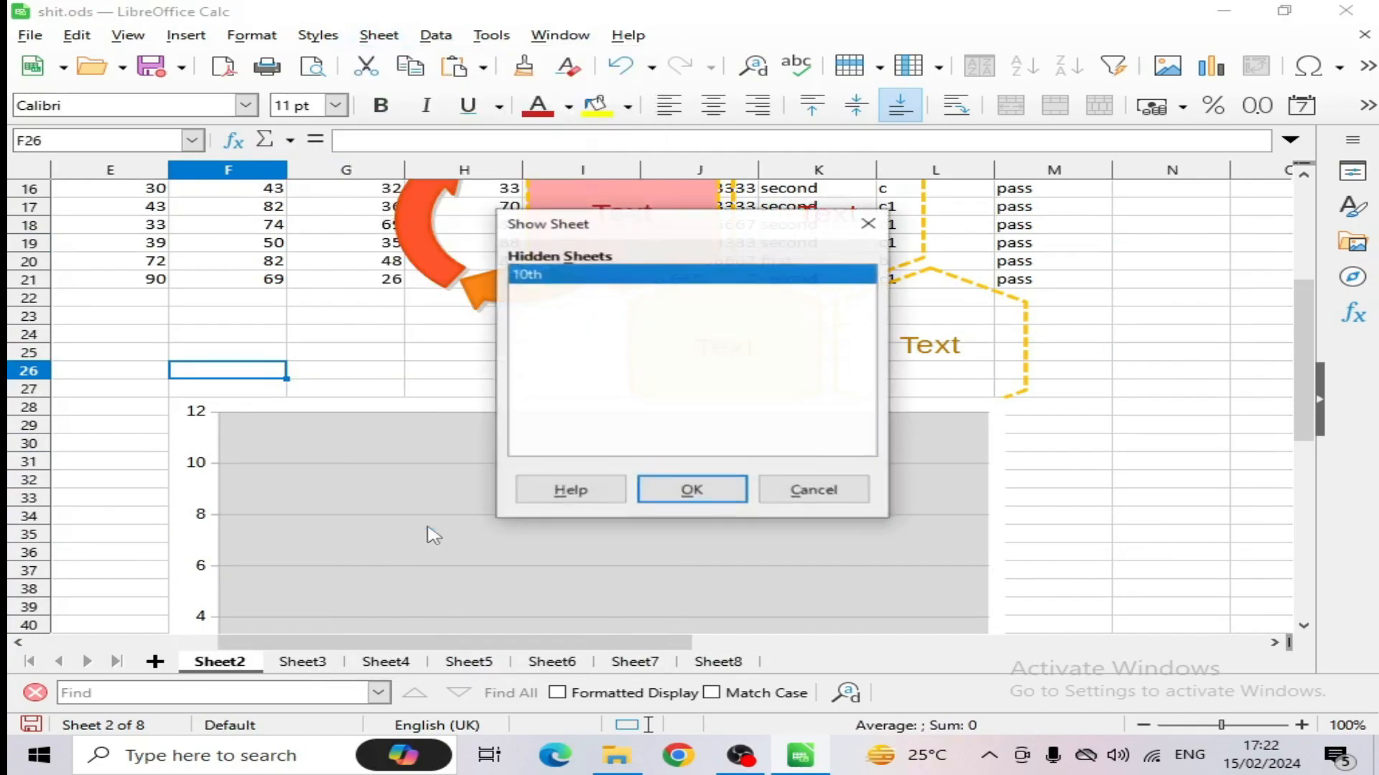
{"action": "left_click", "coordinate": [661, 489]}
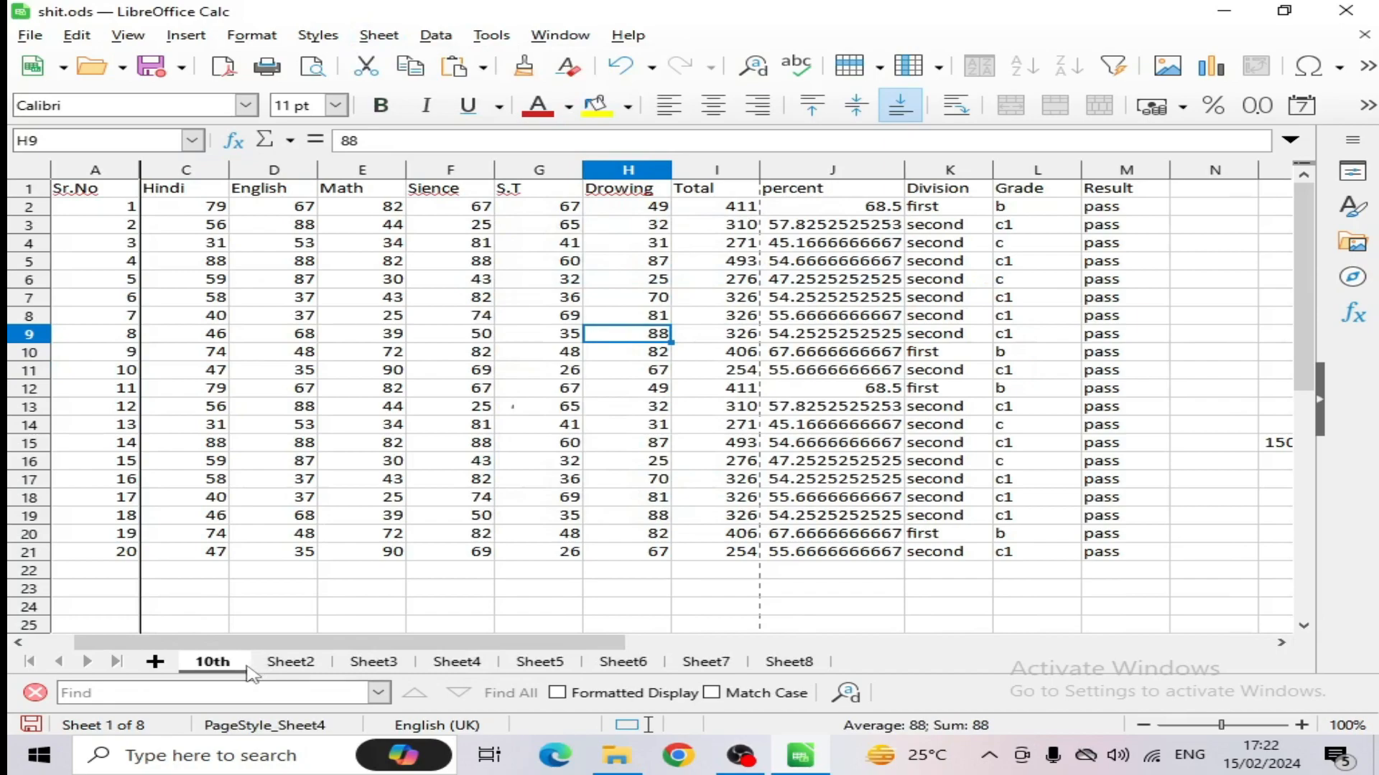
- Look over the sheet navigation commands and the commands offered for the 10th sheet's tab
{"action": "left_click", "coordinate": [378, 37]}
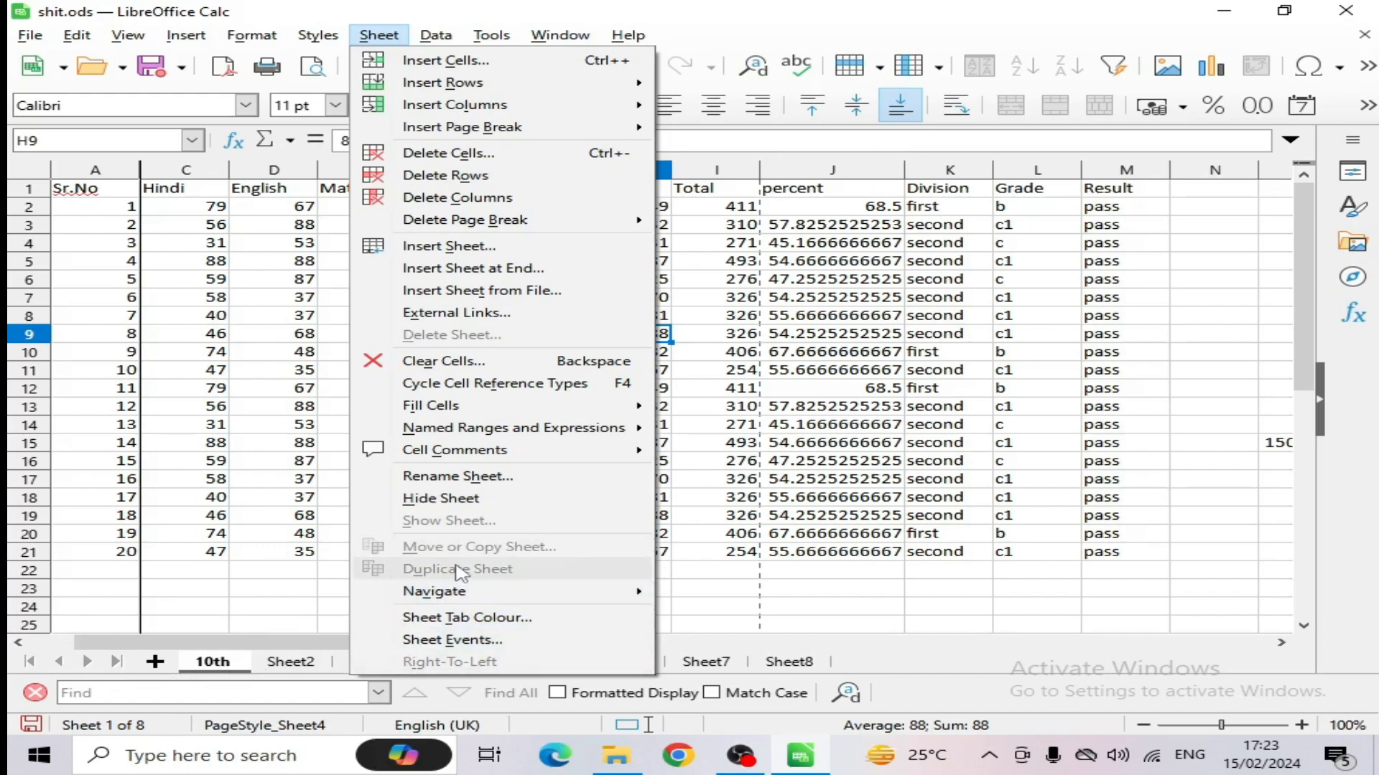
{"action": "mouse_move", "coordinate": [422, 596]}
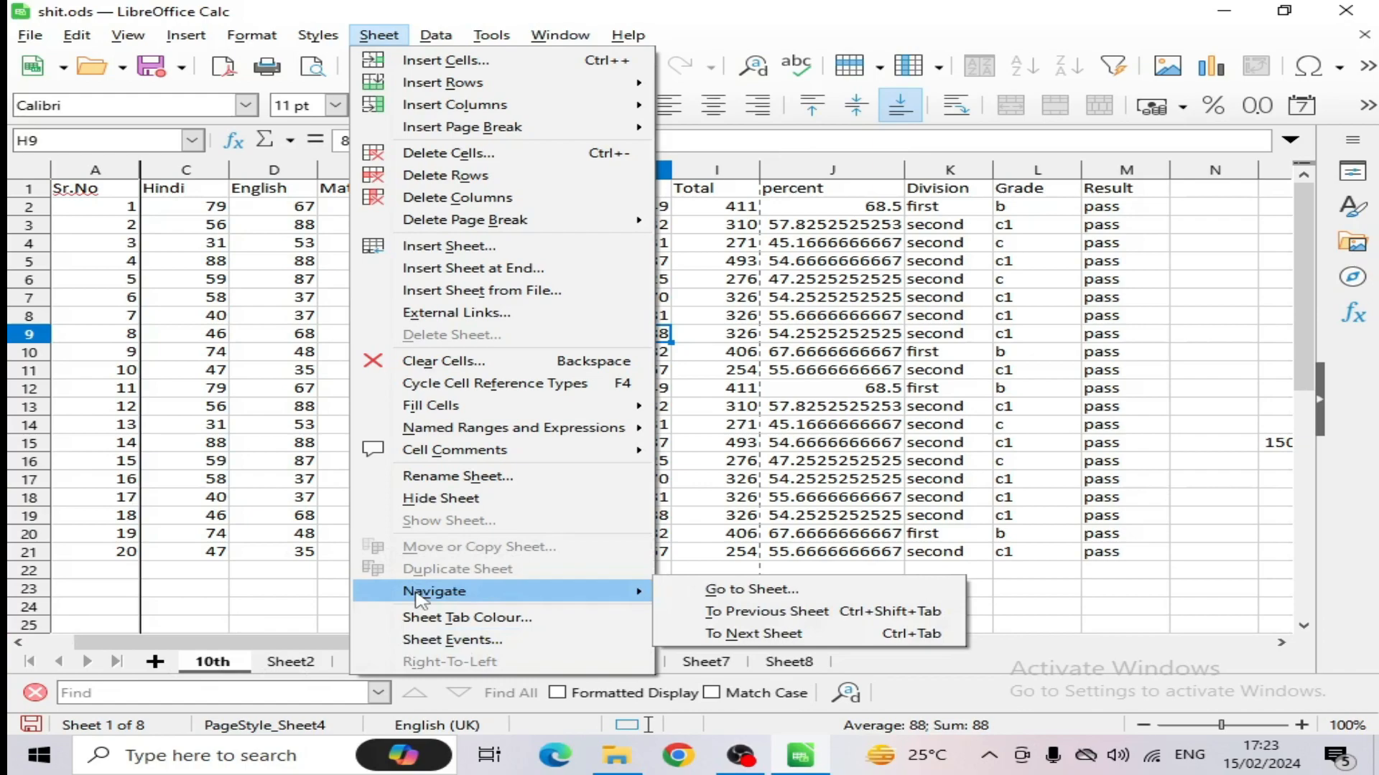
{"action": "left_click", "coordinate": [757, 616]}
{"action": "right_click", "coordinate": [240, 666]}
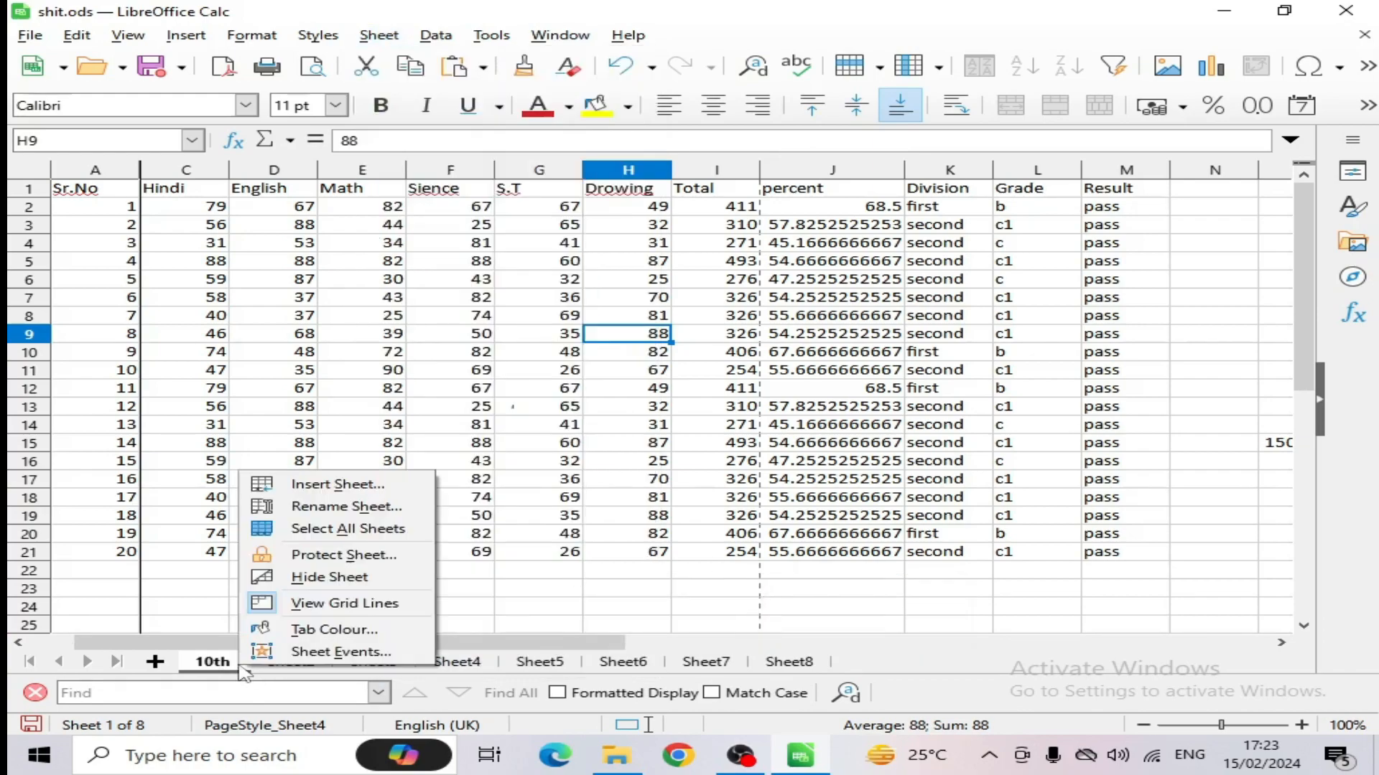
{"action": "left_click", "coordinate": [599, 629]}
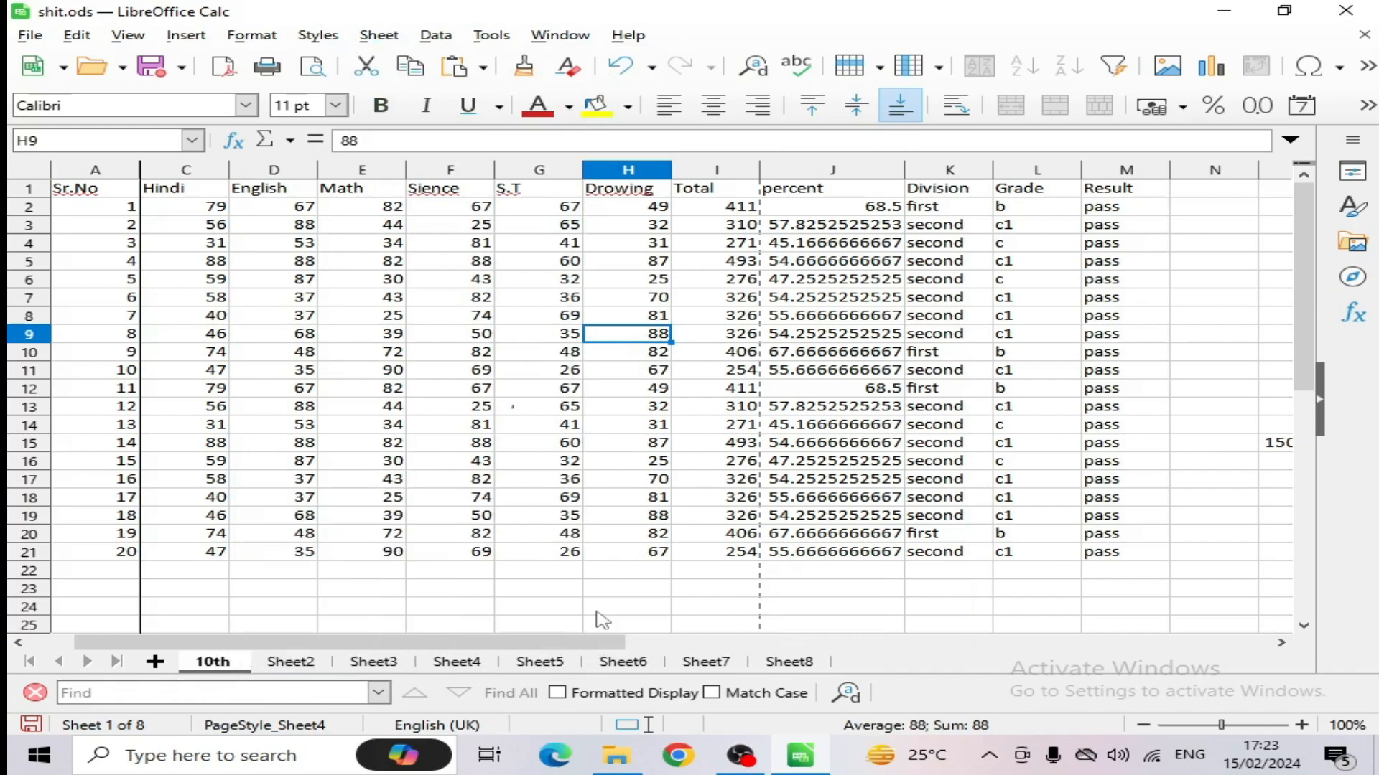
- Colour the 10th sheet's tab dark red, and check it against the neighbouring sheets
{"action": "left_click", "coordinate": [379, 35]}
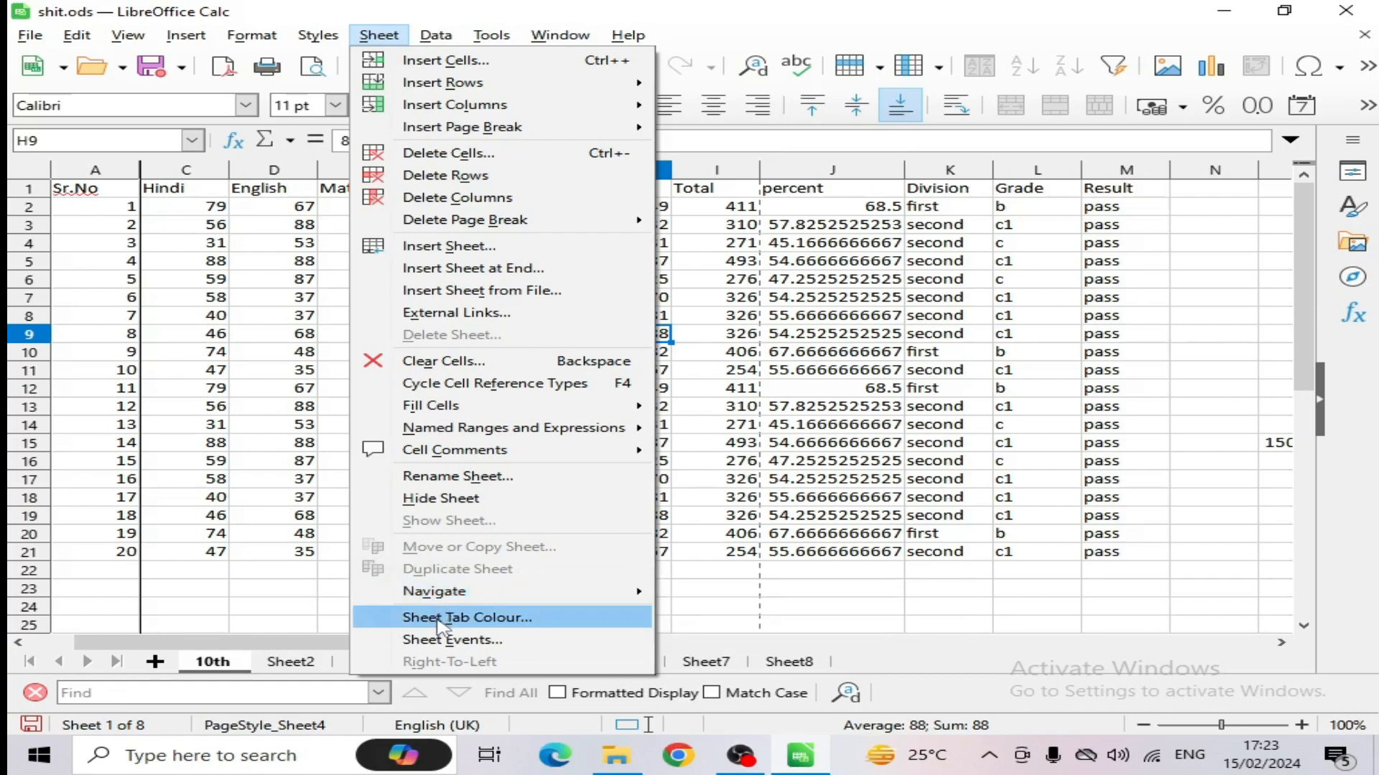
{"action": "left_click", "coordinate": [467, 618]}
{"action": "left_click", "coordinate": [676, 452]}
{"action": "left_click", "coordinate": [666, 524]}
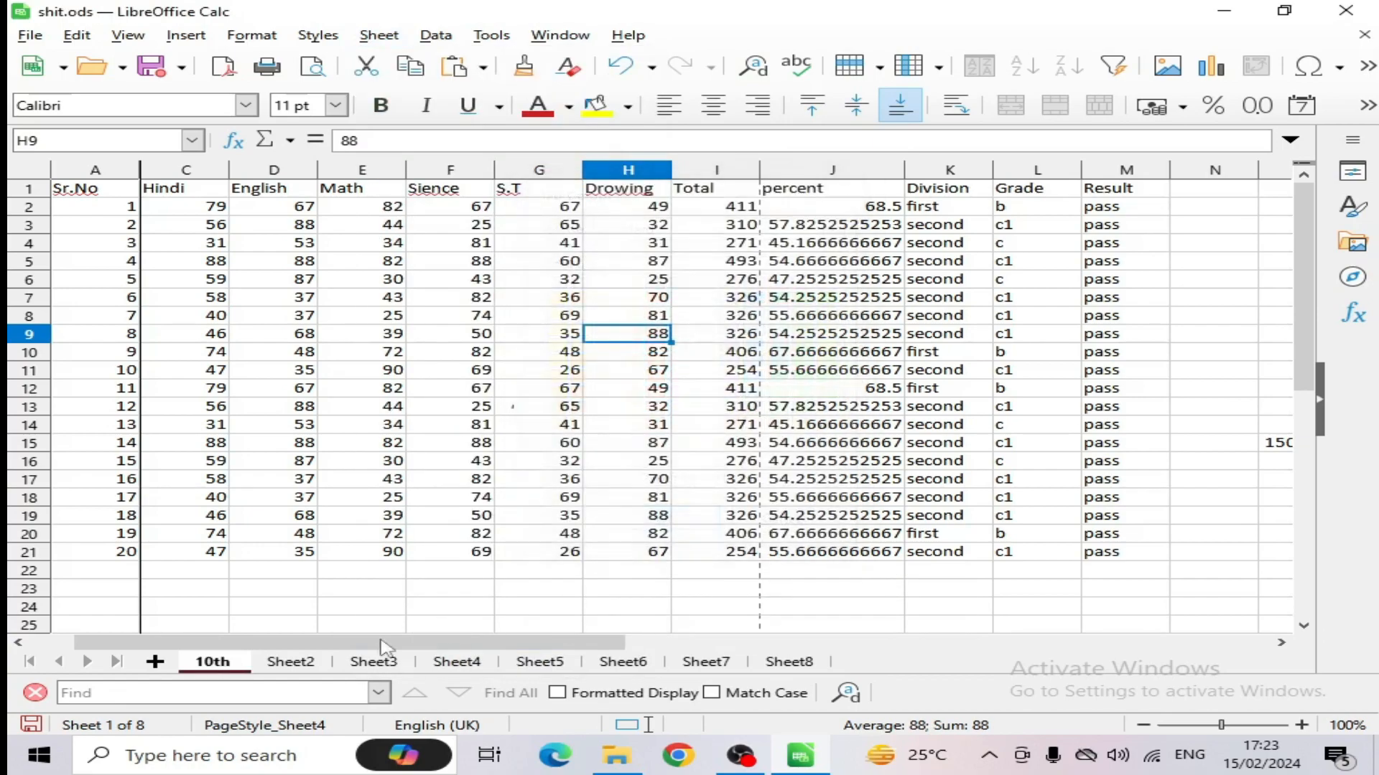
{"action": "left_click", "coordinate": [305, 665]}
{"action": "left_click", "coordinate": [363, 664]}
{"action": "left_click", "coordinate": [444, 664]}
{"action": "left_click", "coordinate": [232, 664]}
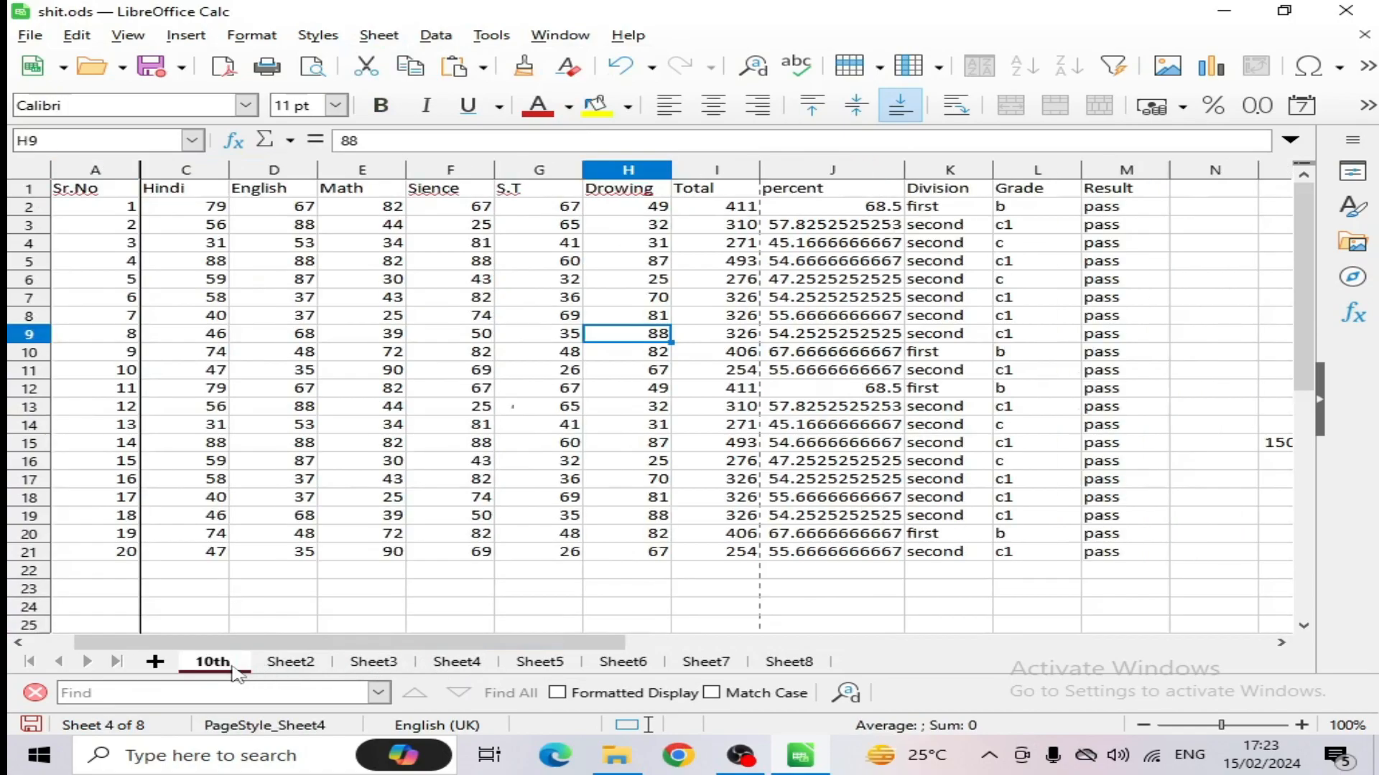
- Look over the sheet events to which macros can be assigned on the 10th sheet, without assigning any
{"action": "left_click", "coordinate": [436, 35]}
{"action": "mouse_move", "coordinate": [383, 40]}
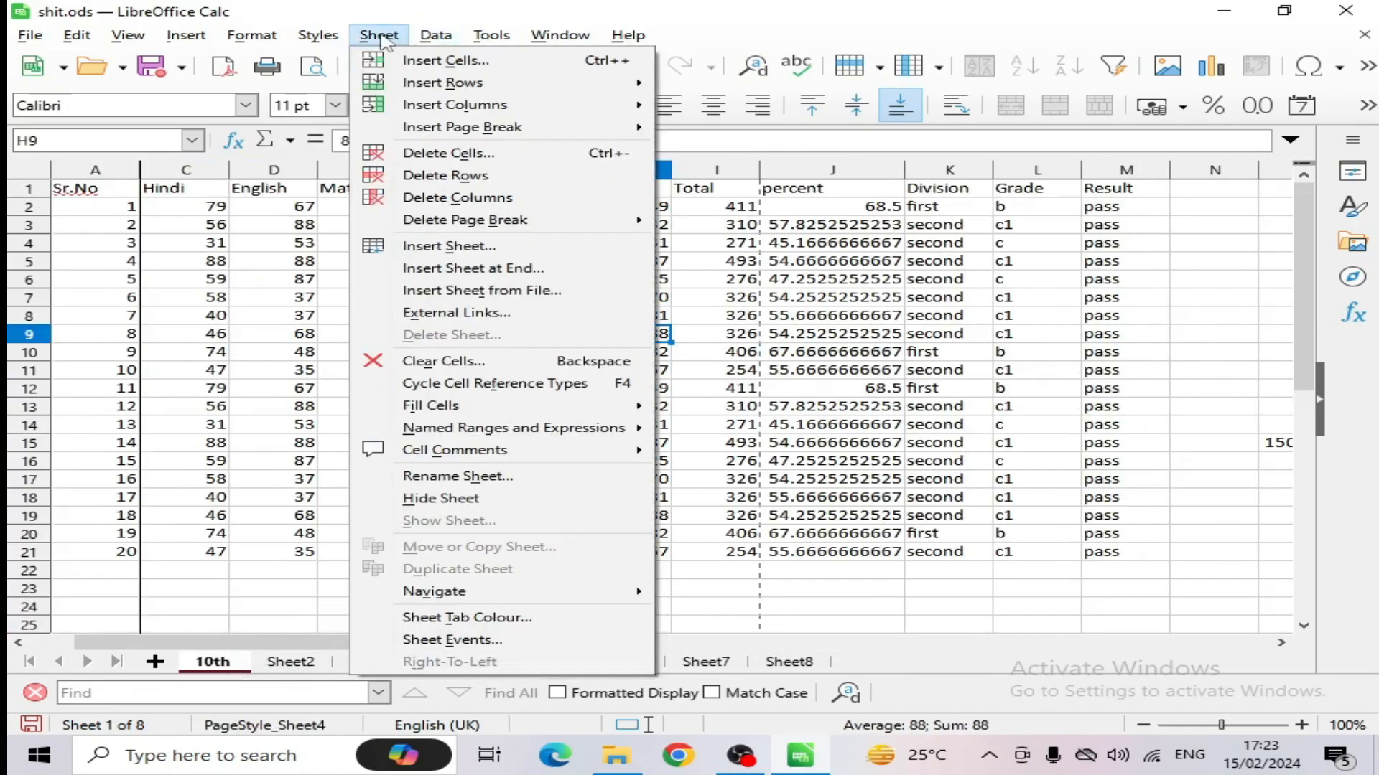
{"action": "left_click", "coordinate": [453, 640]}
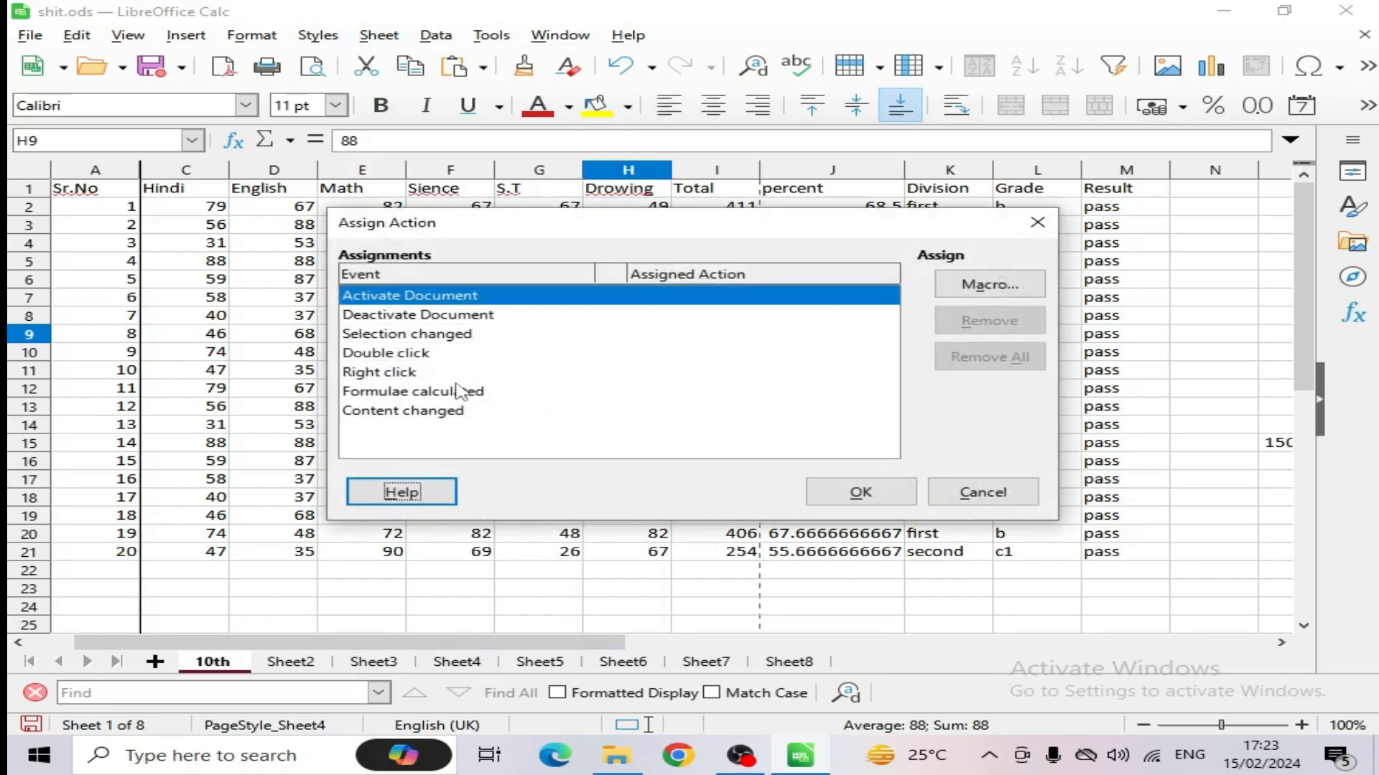
{"action": "left_click", "coordinate": [985, 494]}
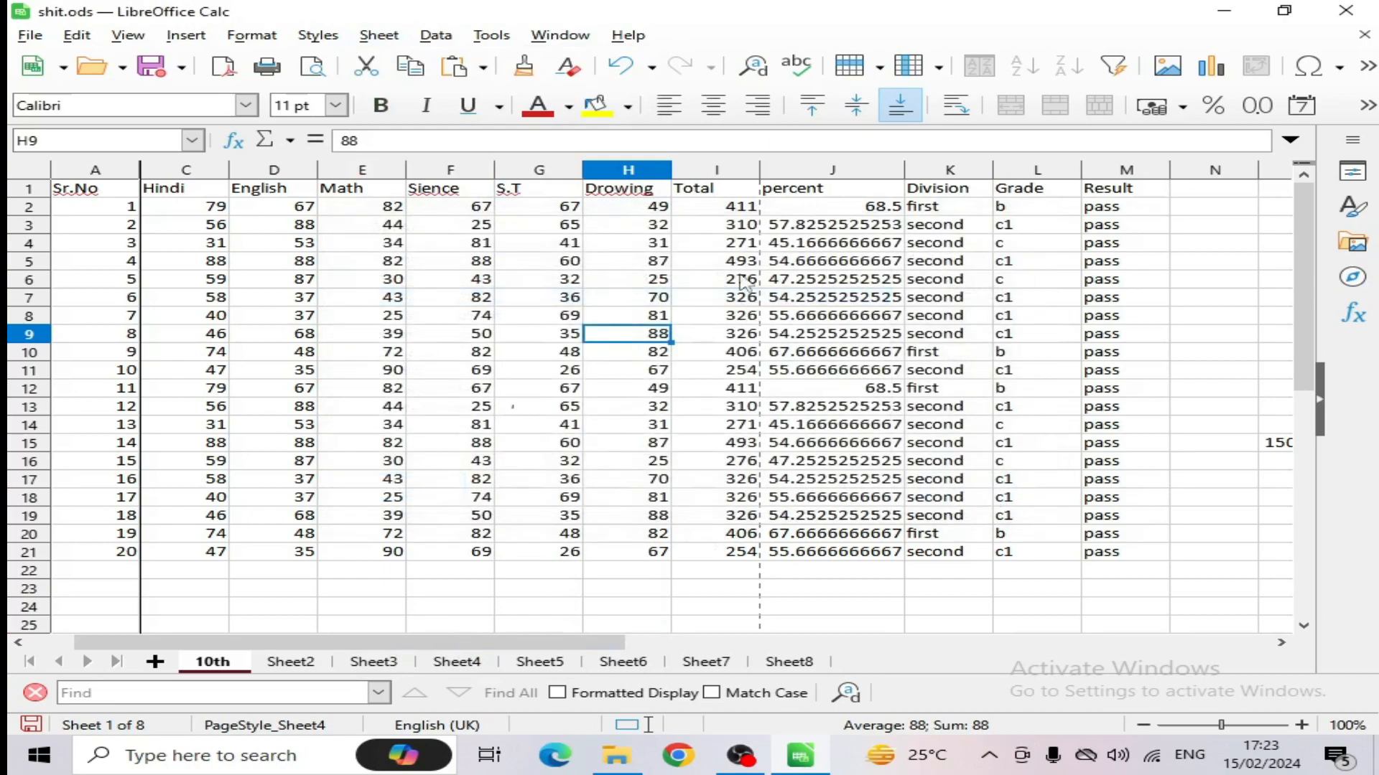
- Check whether the Right-To-Left command is available on the 10th sheet and on Sheet2, and return to the 10th sheet
{"action": "left_click", "coordinate": [378, 34]}
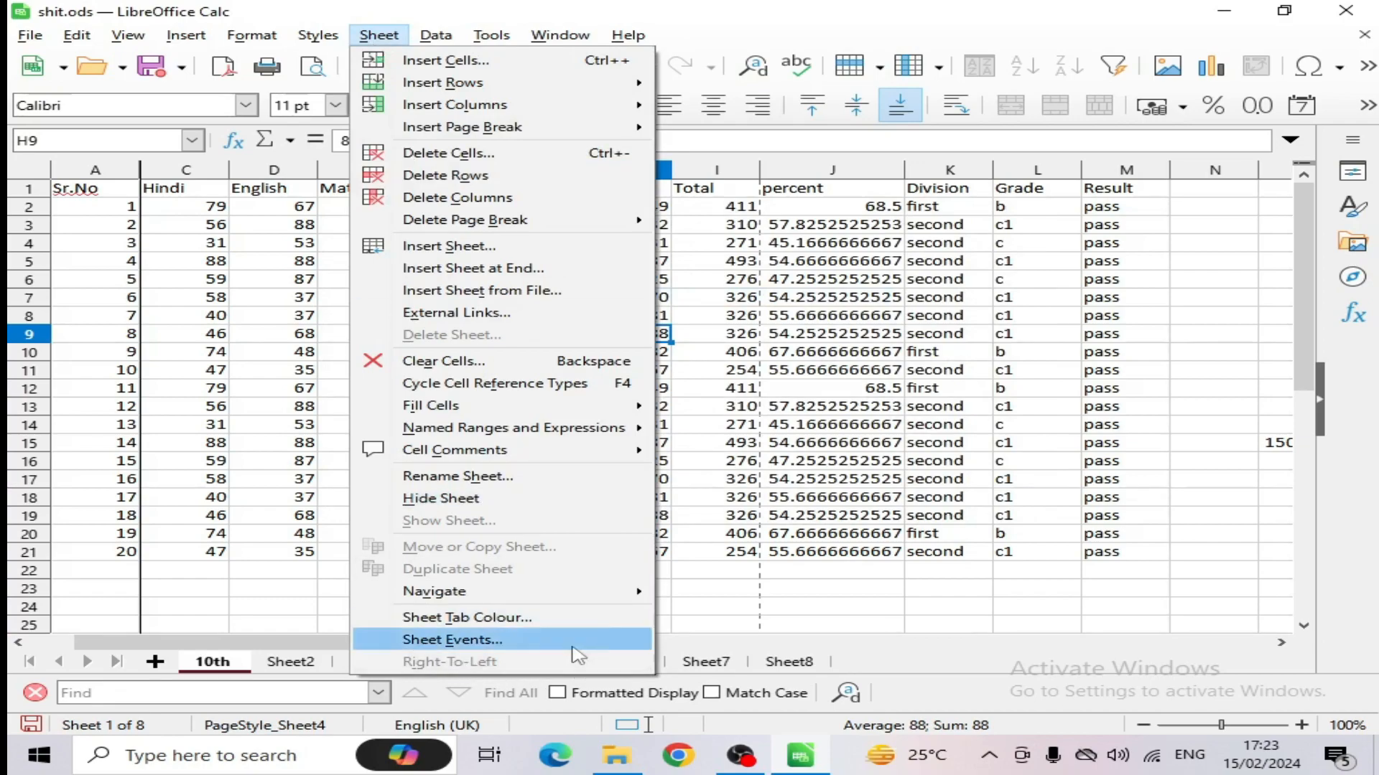
{"action": "left_click", "coordinate": [930, 475]}
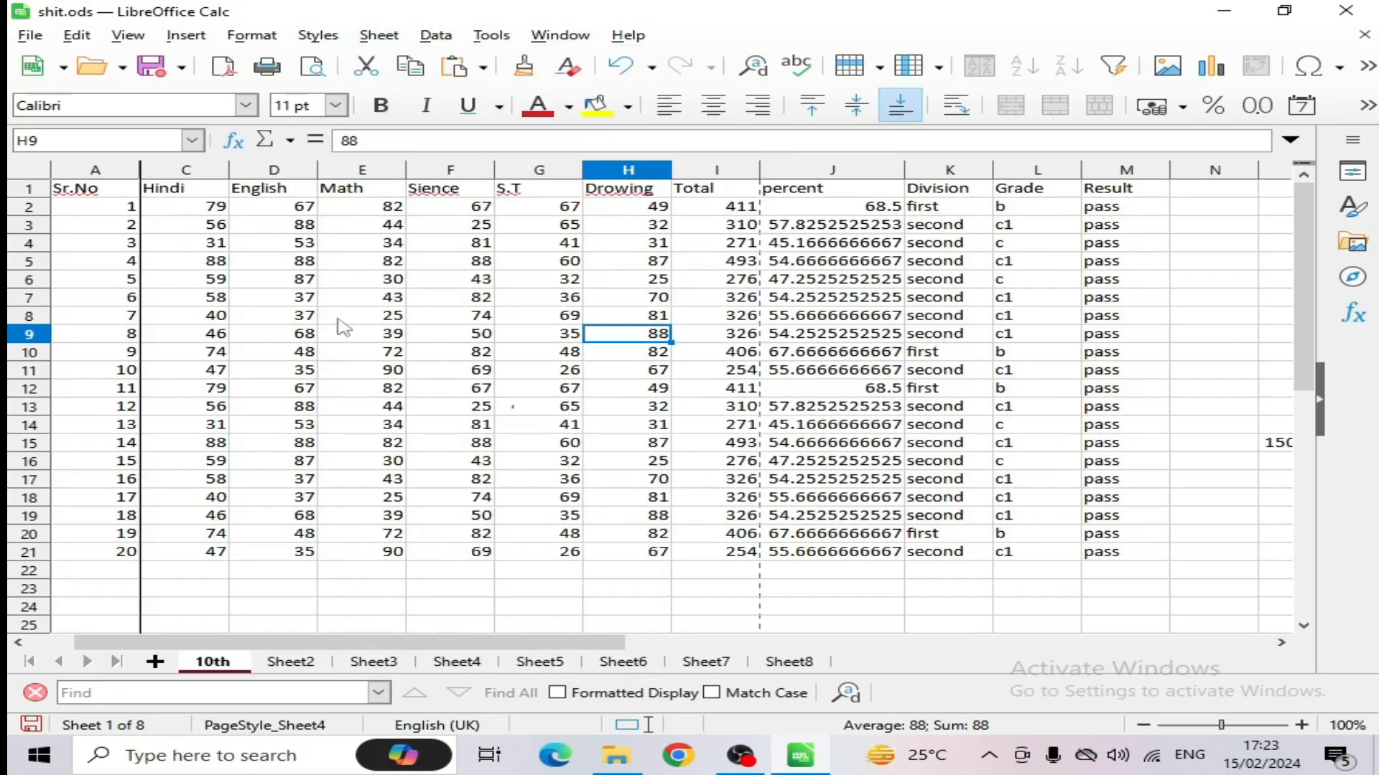
{"action": "left_click", "coordinate": [284, 661]}
{"action": "left_click", "coordinate": [378, 34]}
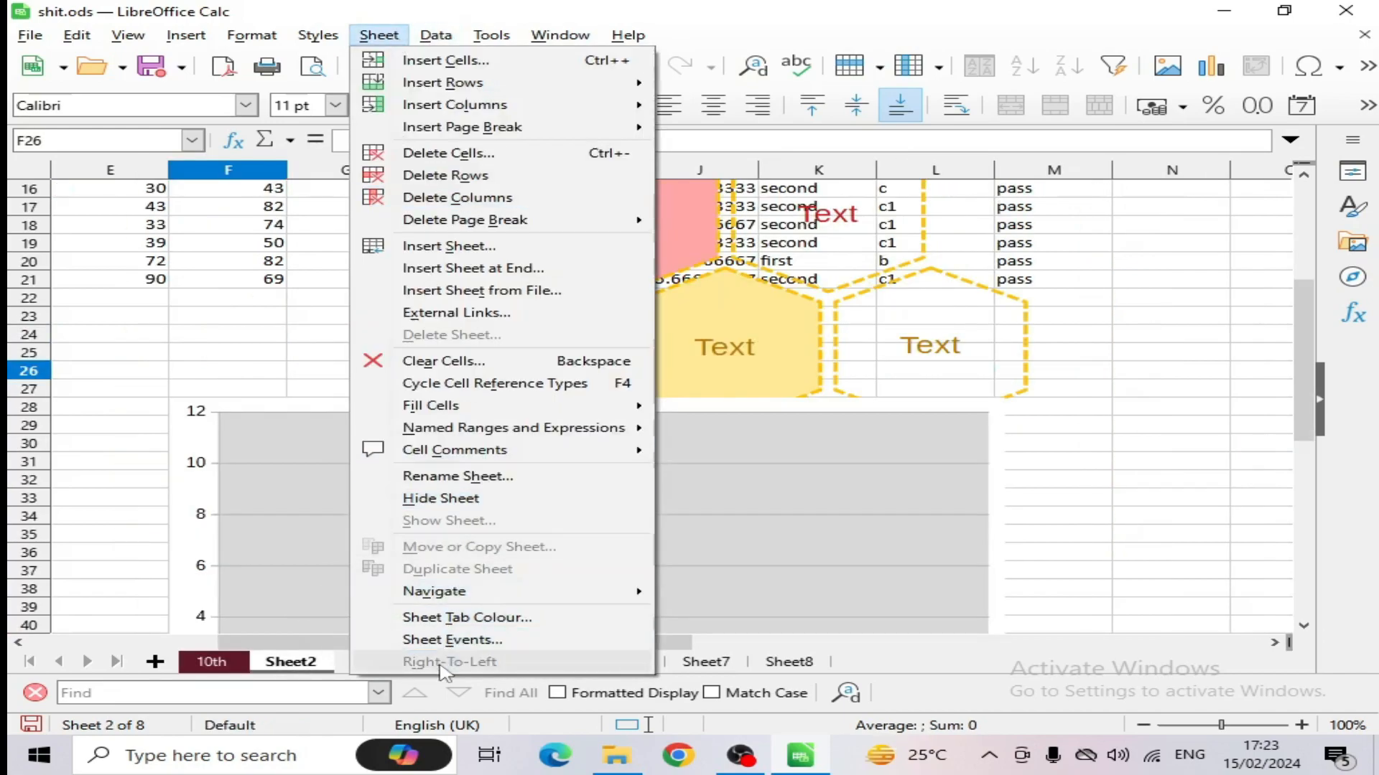
{"action": "left_click", "coordinate": [445, 671]}
{"action": "left_click", "coordinate": [228, 667]}
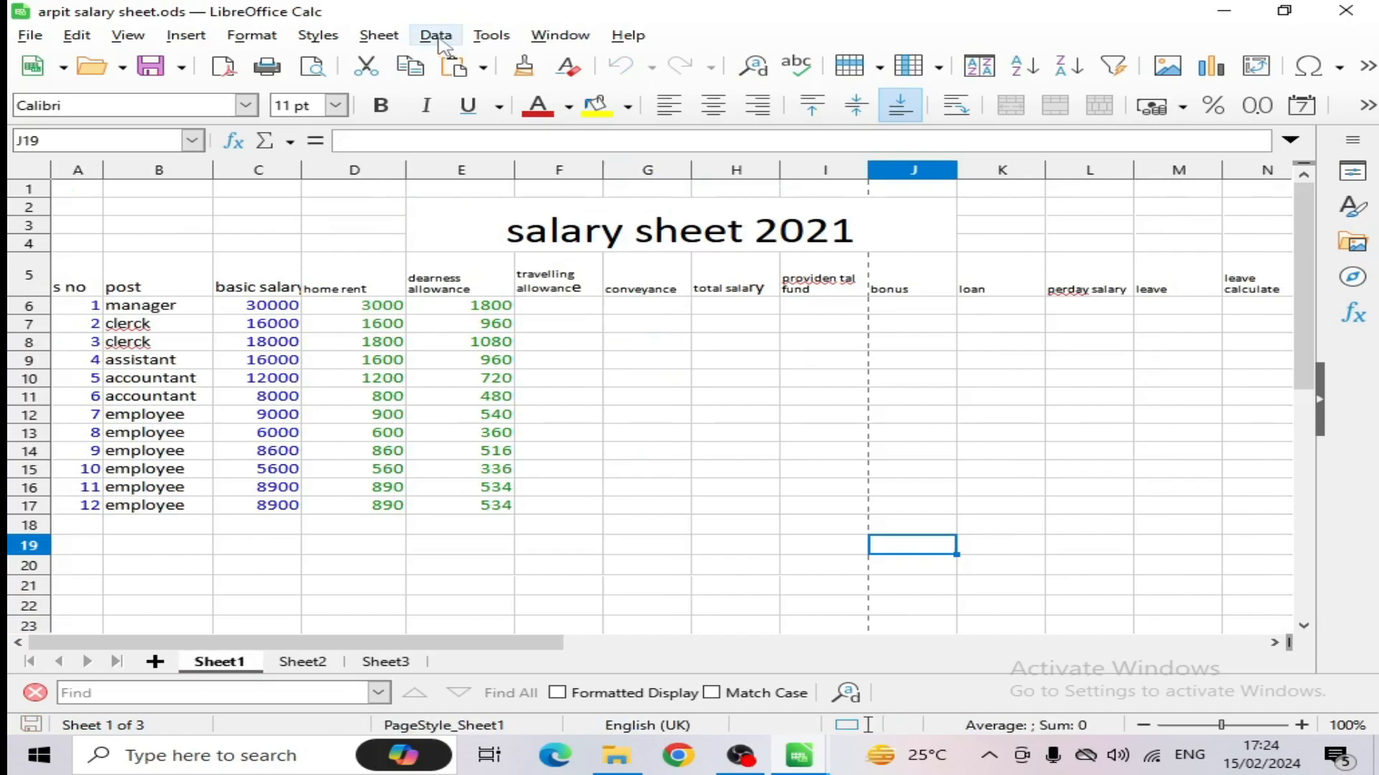
- Copy Sheet1 within the current document, placing the copy before Sheet2, and compare it with the original
{"action": "left_click", "coordinate": [378, 35]}
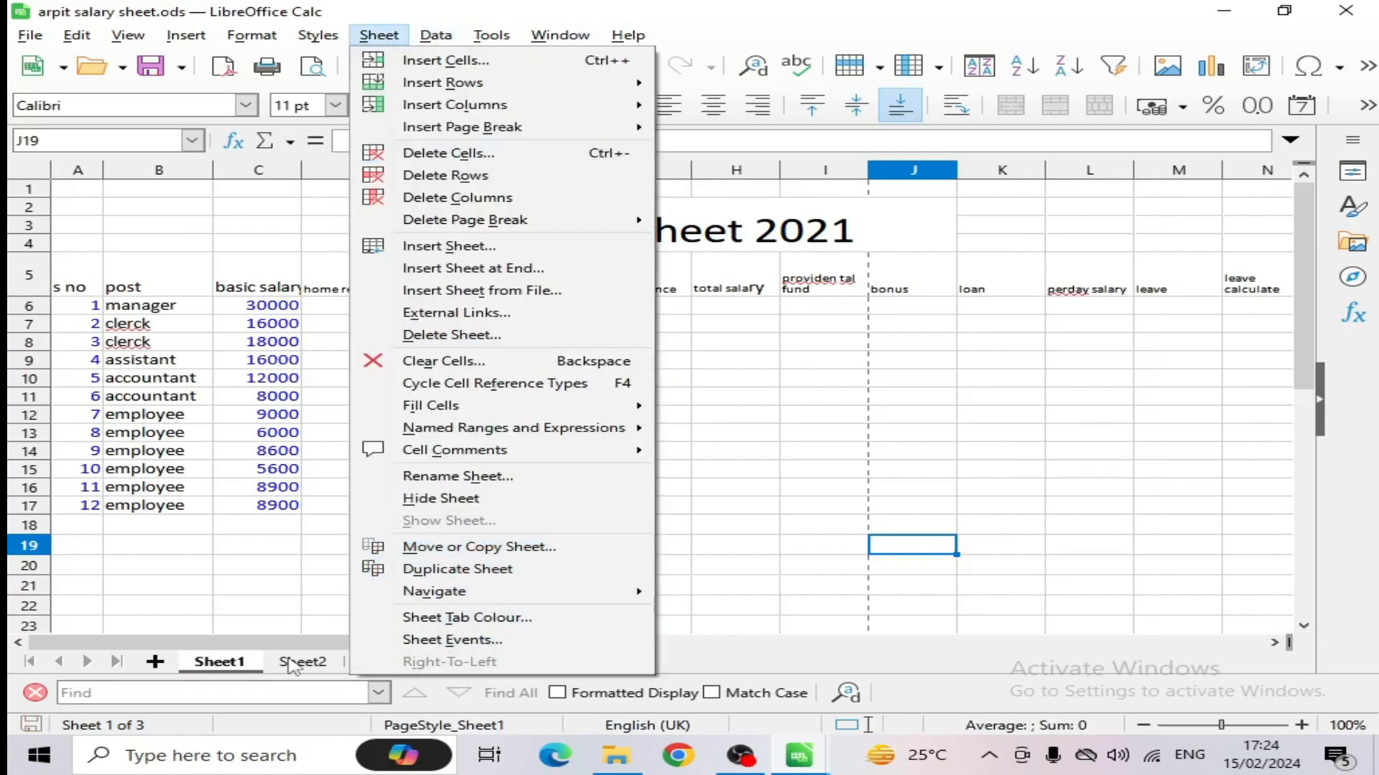
{"action": "left_click", "coordinate": [479, 547]}
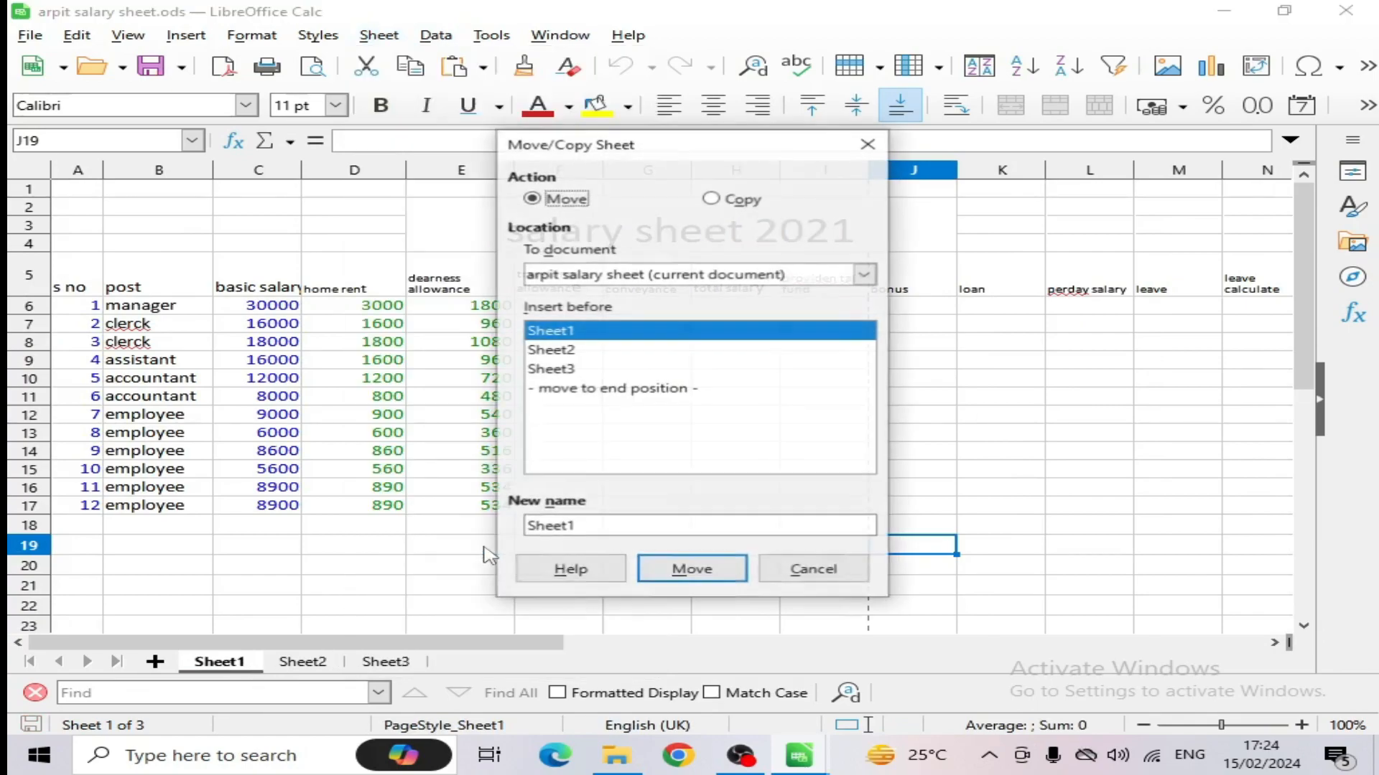
{"action": "left_click", "coordinate": [553, 351]}
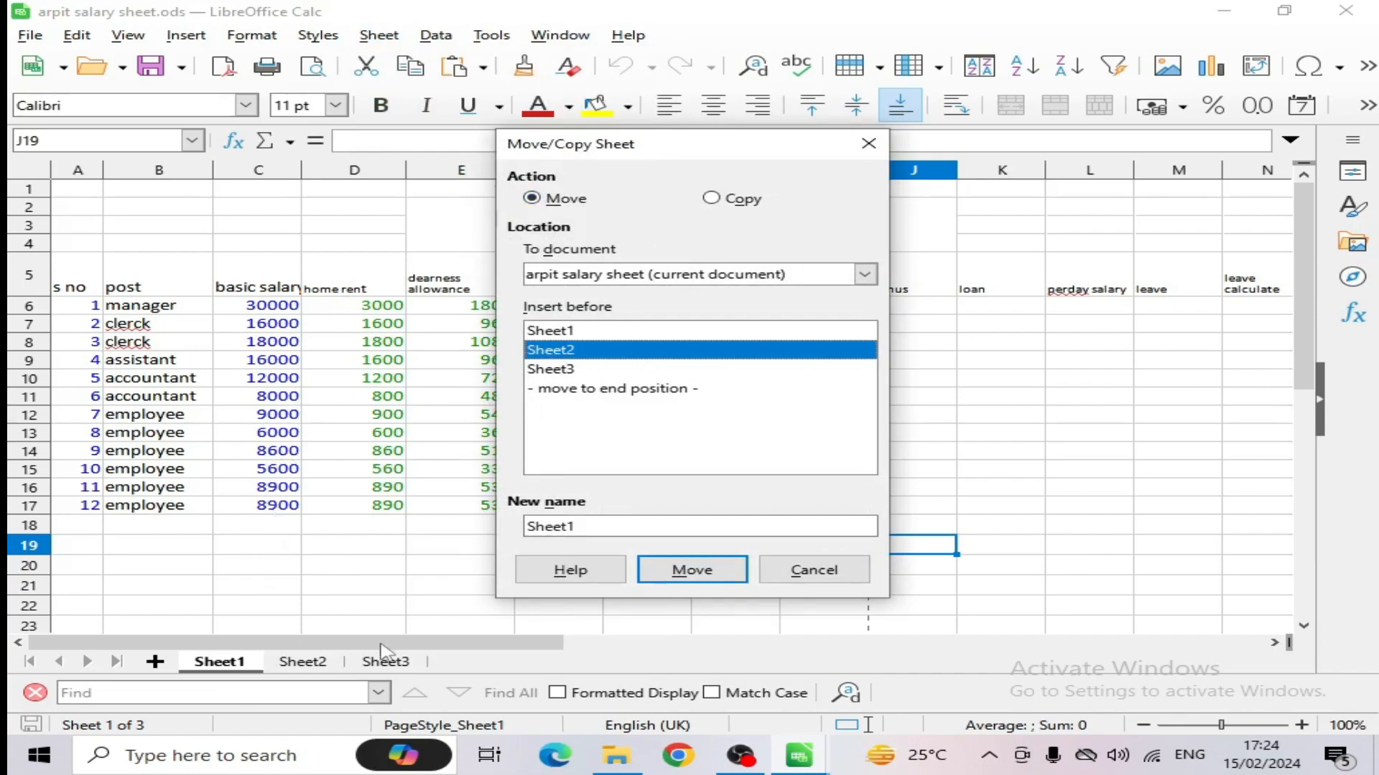
{"action": "left_click", "coordinate": [725, 205]}
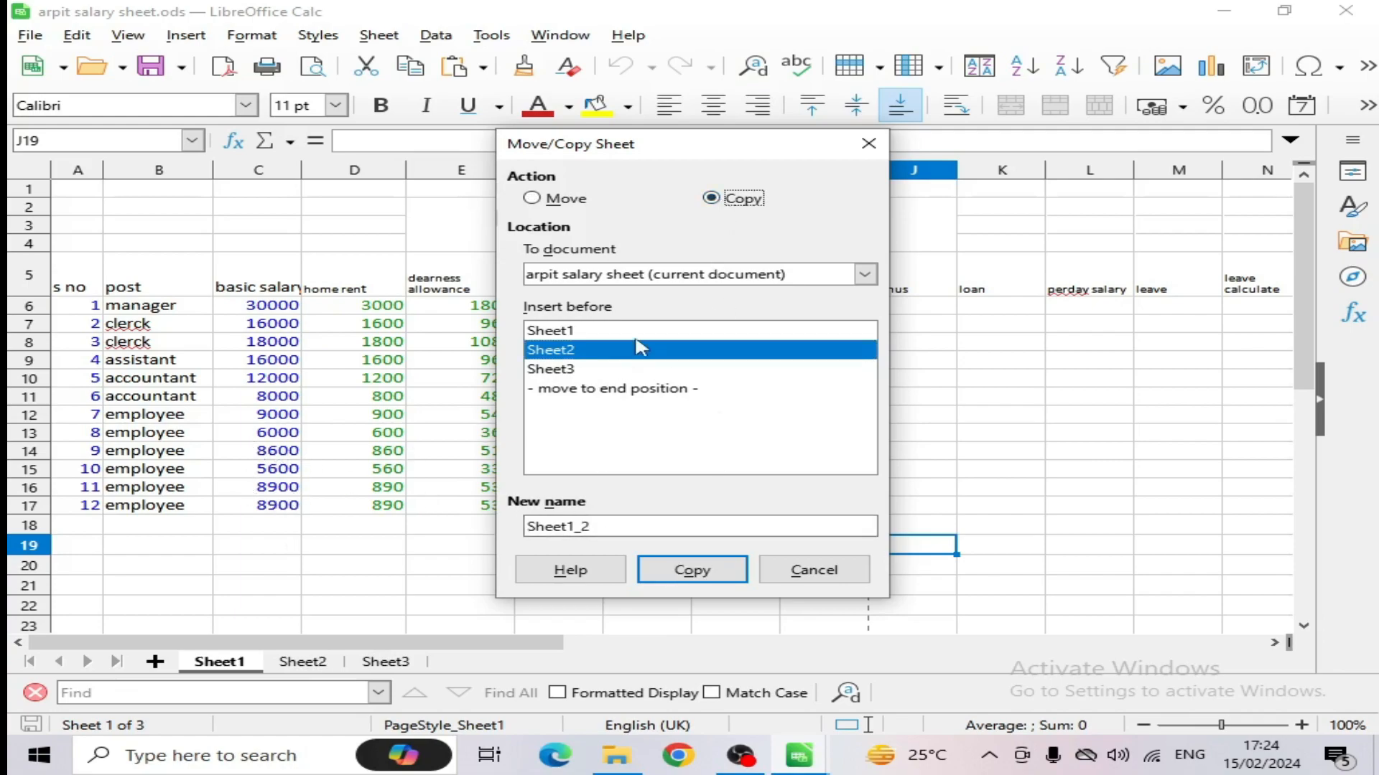
{"action": "left_click", "coordinate": [695, 574]}
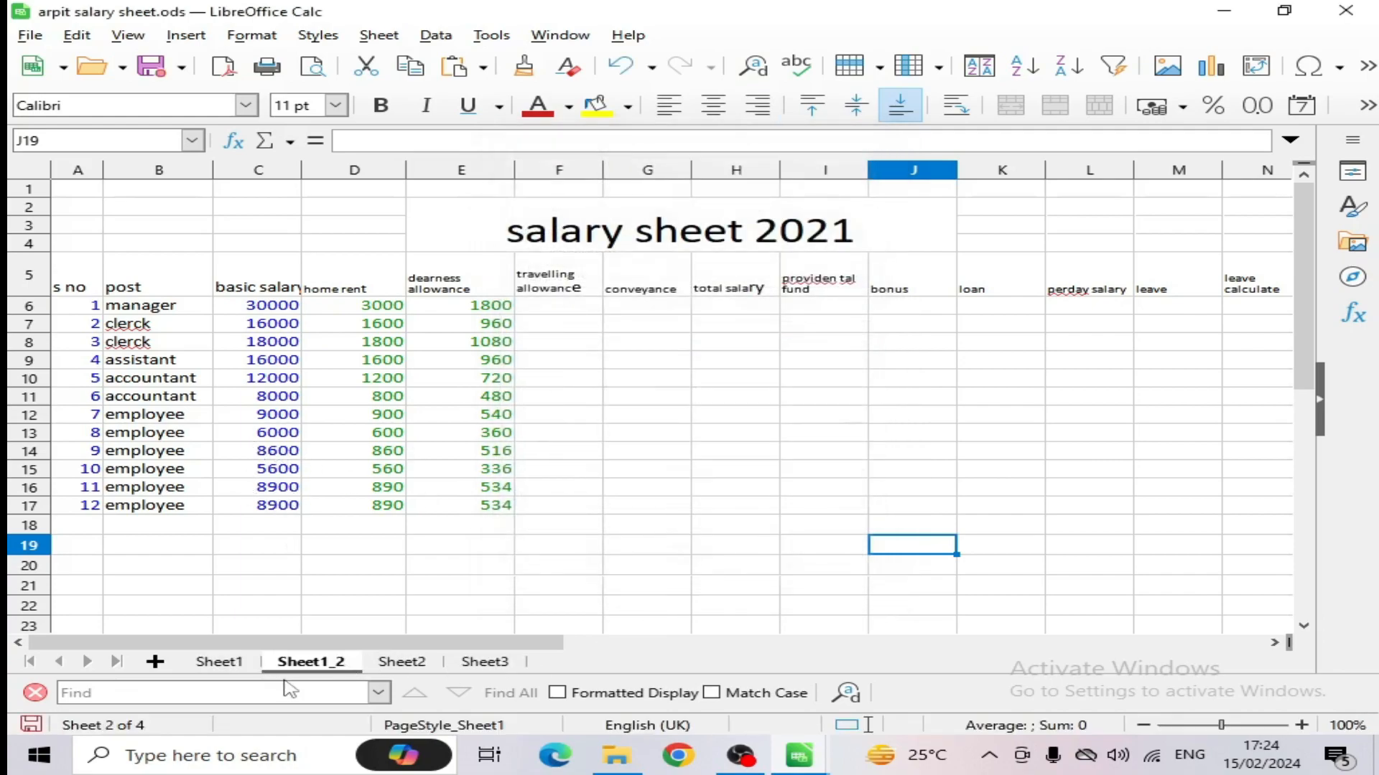
{"action": "left_click", "coordinate": [239, 668]}
{"action": "left_click", "coordinate": [316, 665]}
{"action": "left_click", "coordinate": [378, 35]}
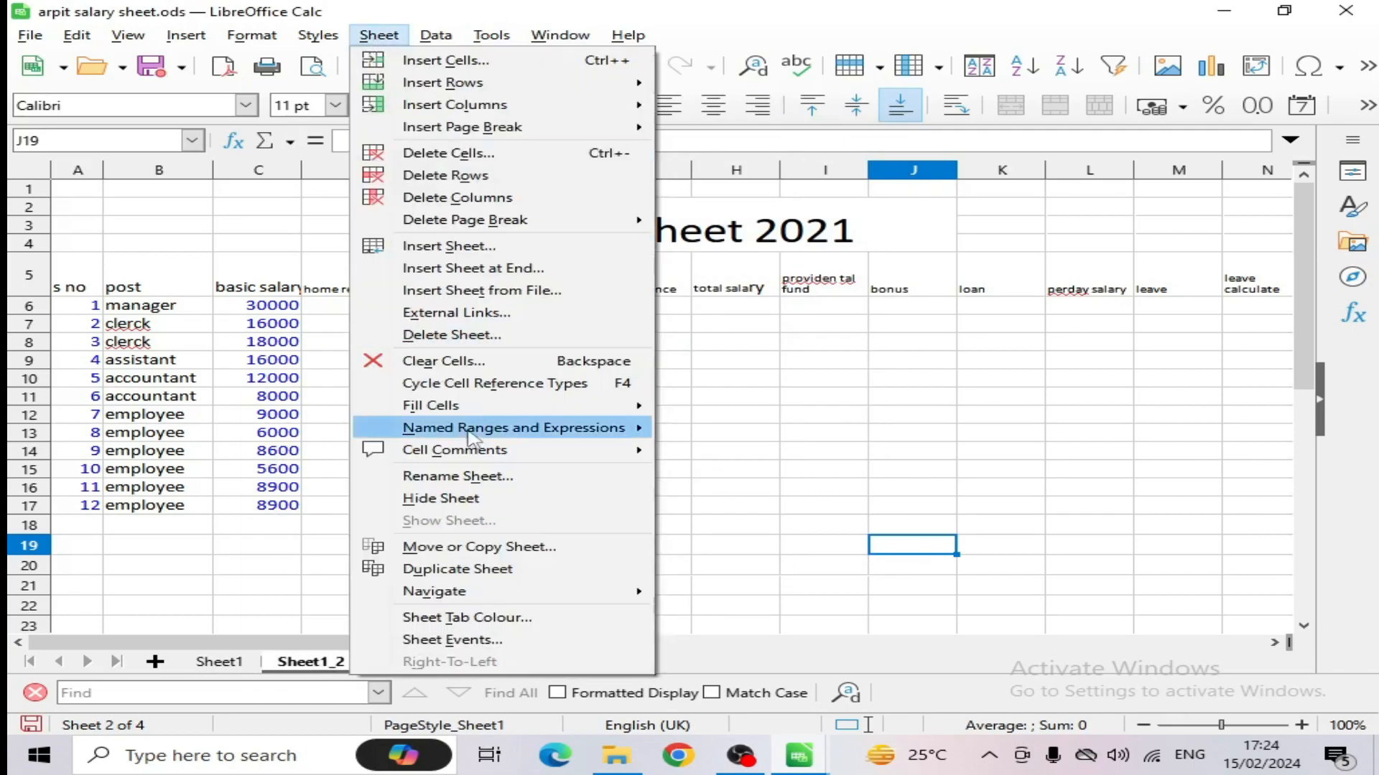
{"action": "left_click", "coordinate": [443, 561]}
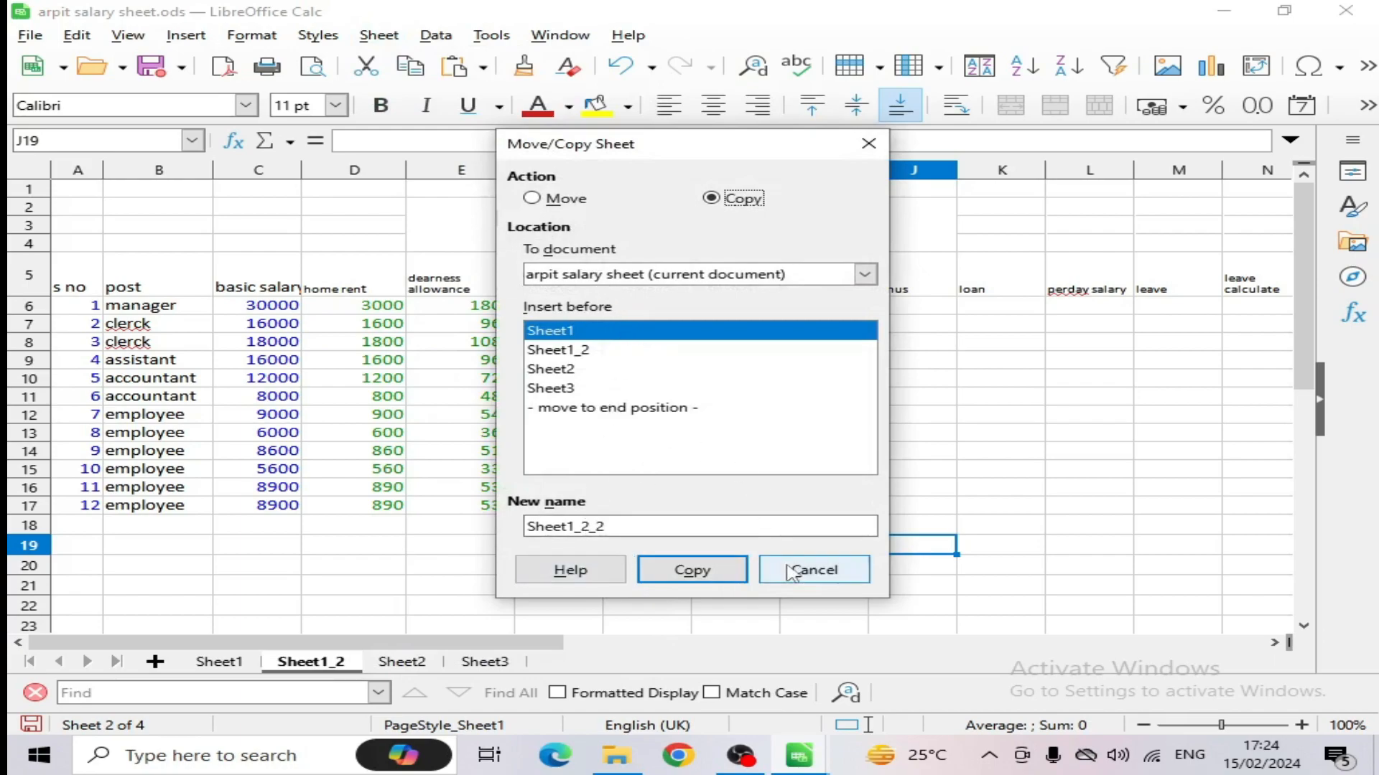
{"action": "left_click", "coordinate": [824, 575]}
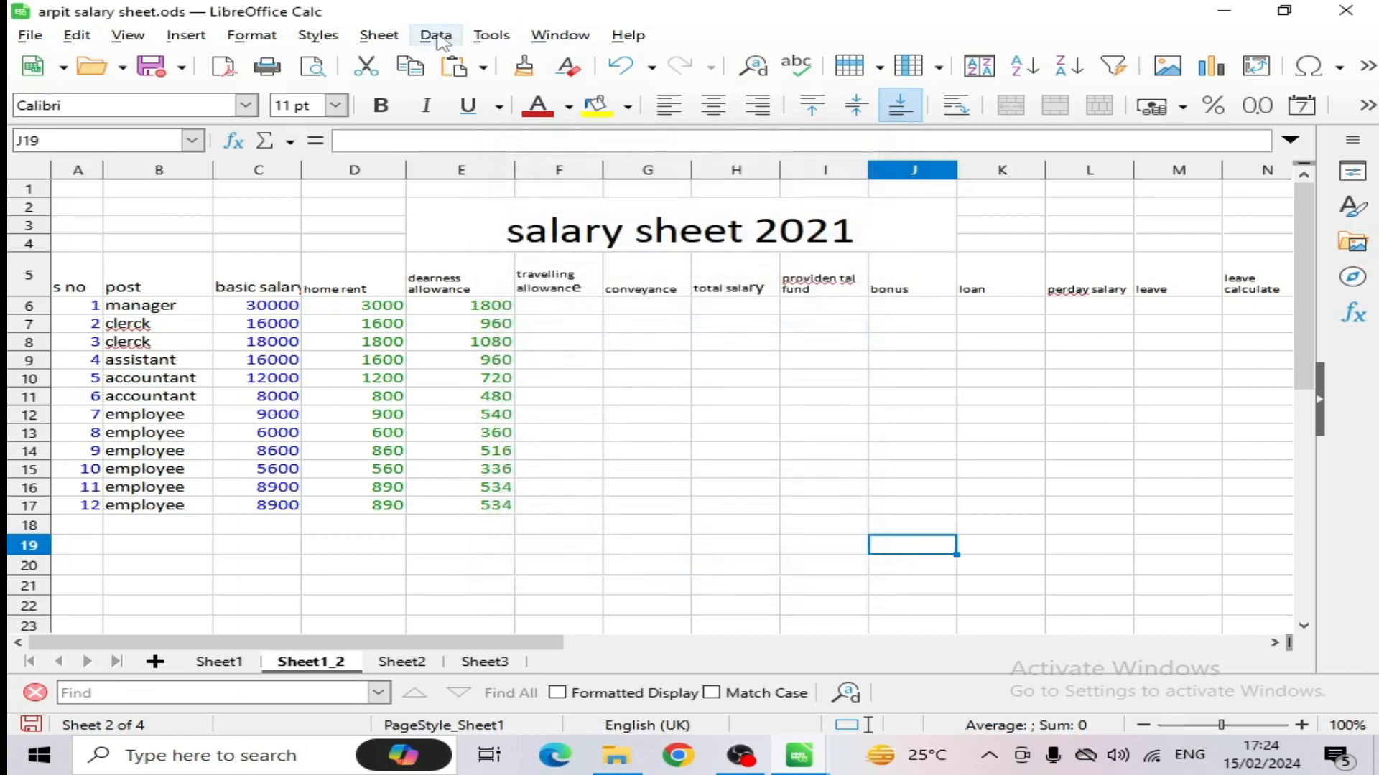
- Duplicate Sheet1_2 directly and look through the workbook's sheets, ending on the new duplicate
{"action": "left_click", "coordinate": [378, 35]}
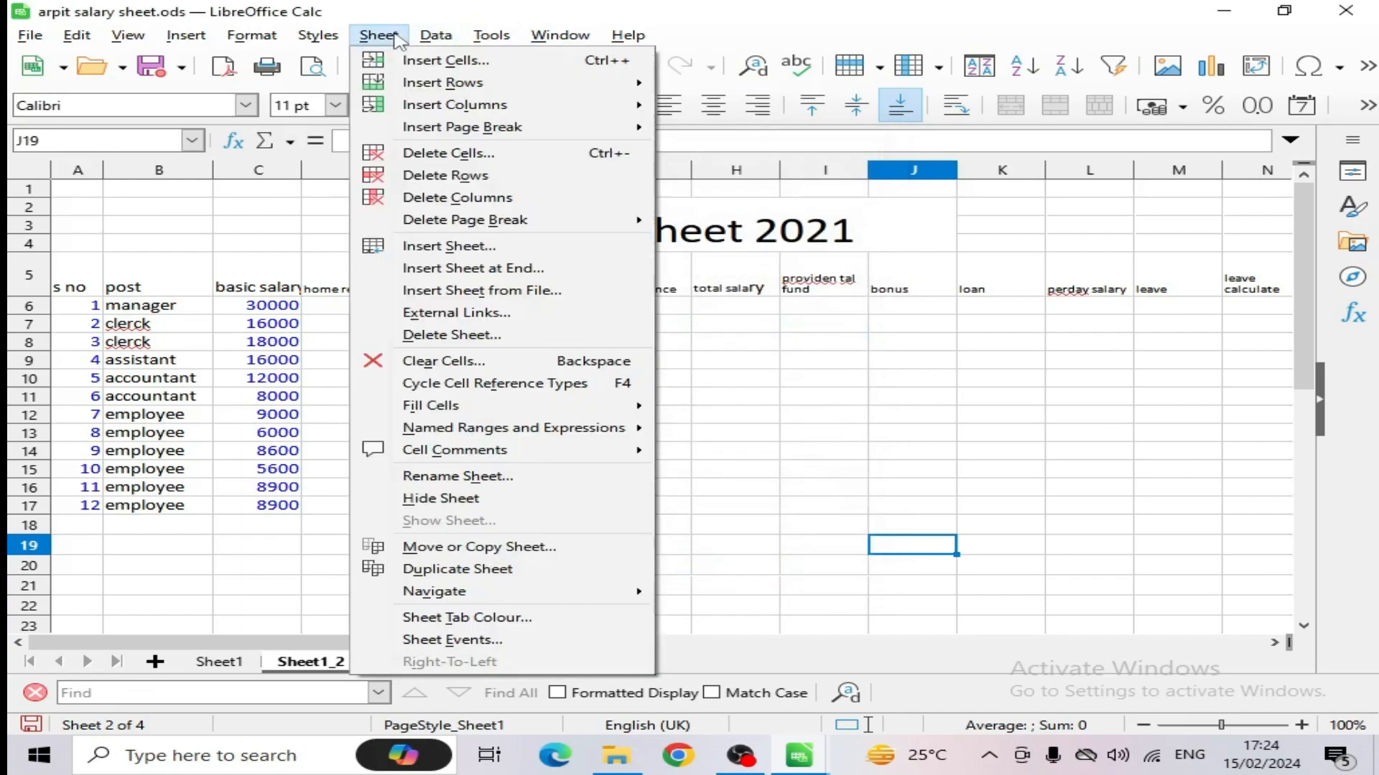
{"action": "left_click", "coordinate": [443, 571]}
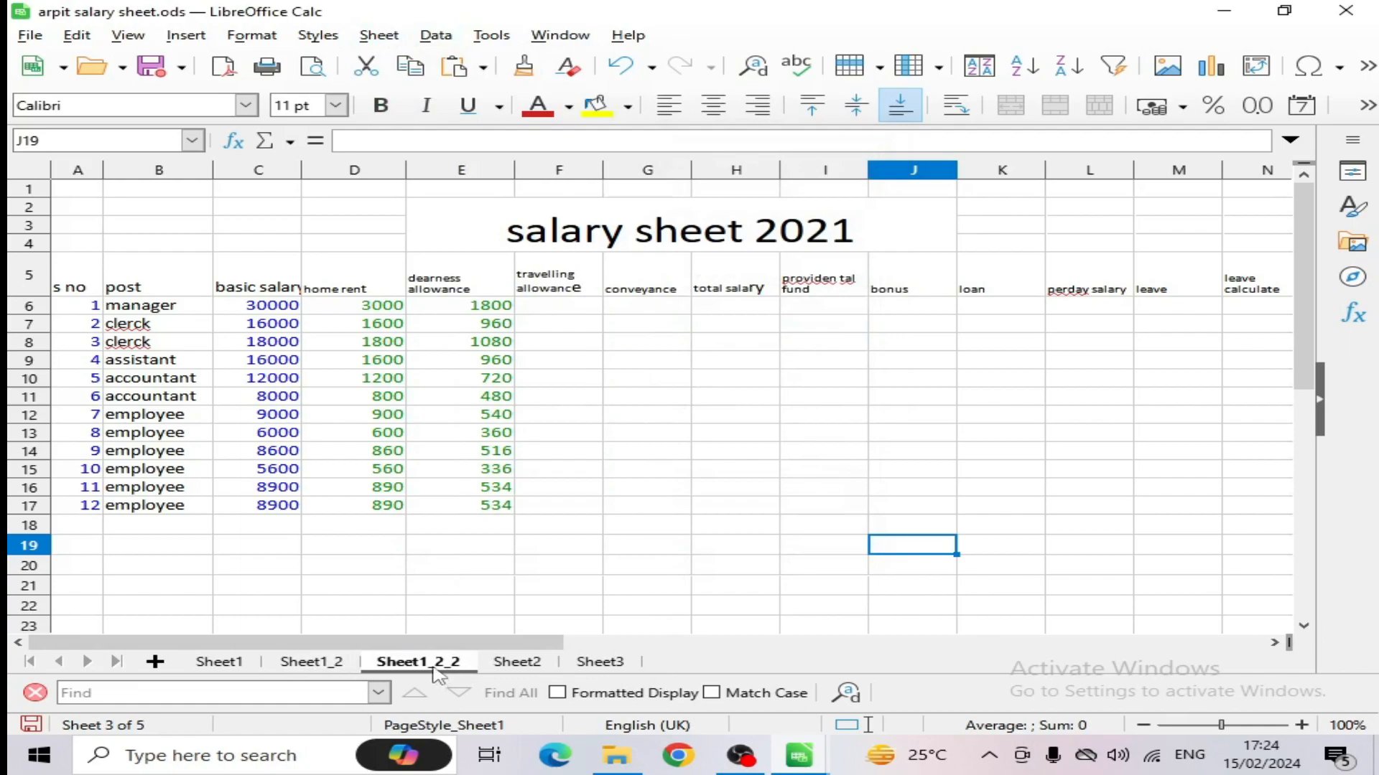
{"action": "left_click", "coordinate": [507, 664]}
{"action": "left_click", "coordinate": [593, 659]}
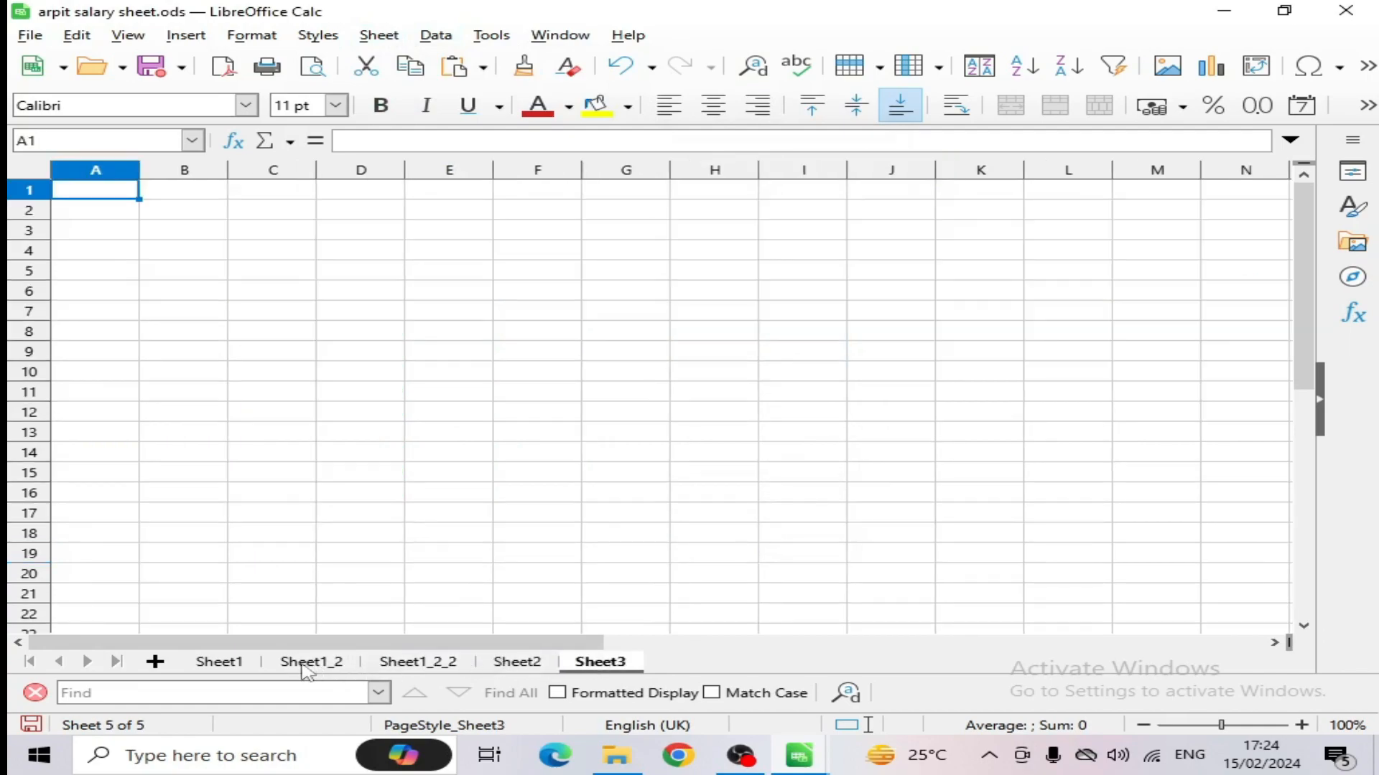
{"action": "left_click", "coordinate": [249, 662]}
{"action": "left_click", "coordinate": [322, 667]}
{"action": "left_click", "coordinate": [420, 668]}
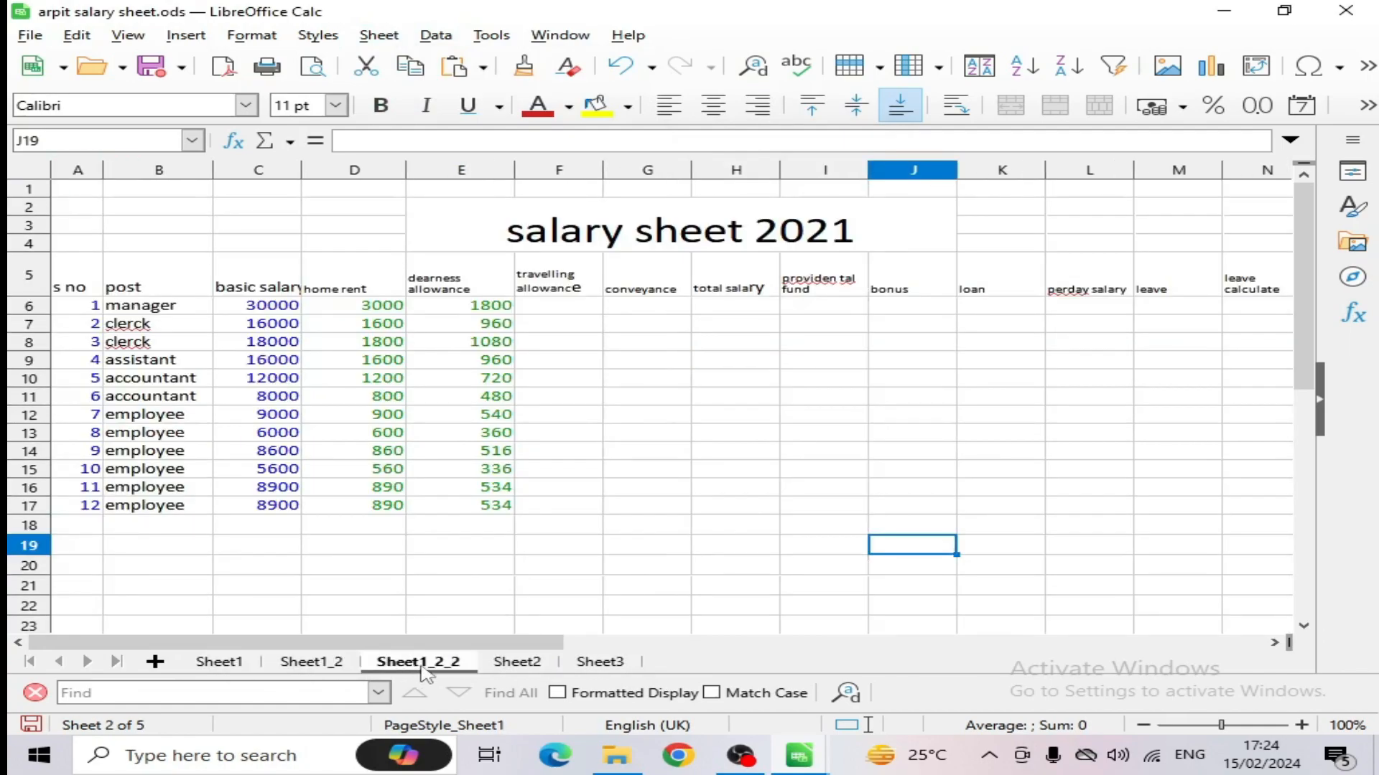
{"action": "left_click", "coordinate": [379, 35]}
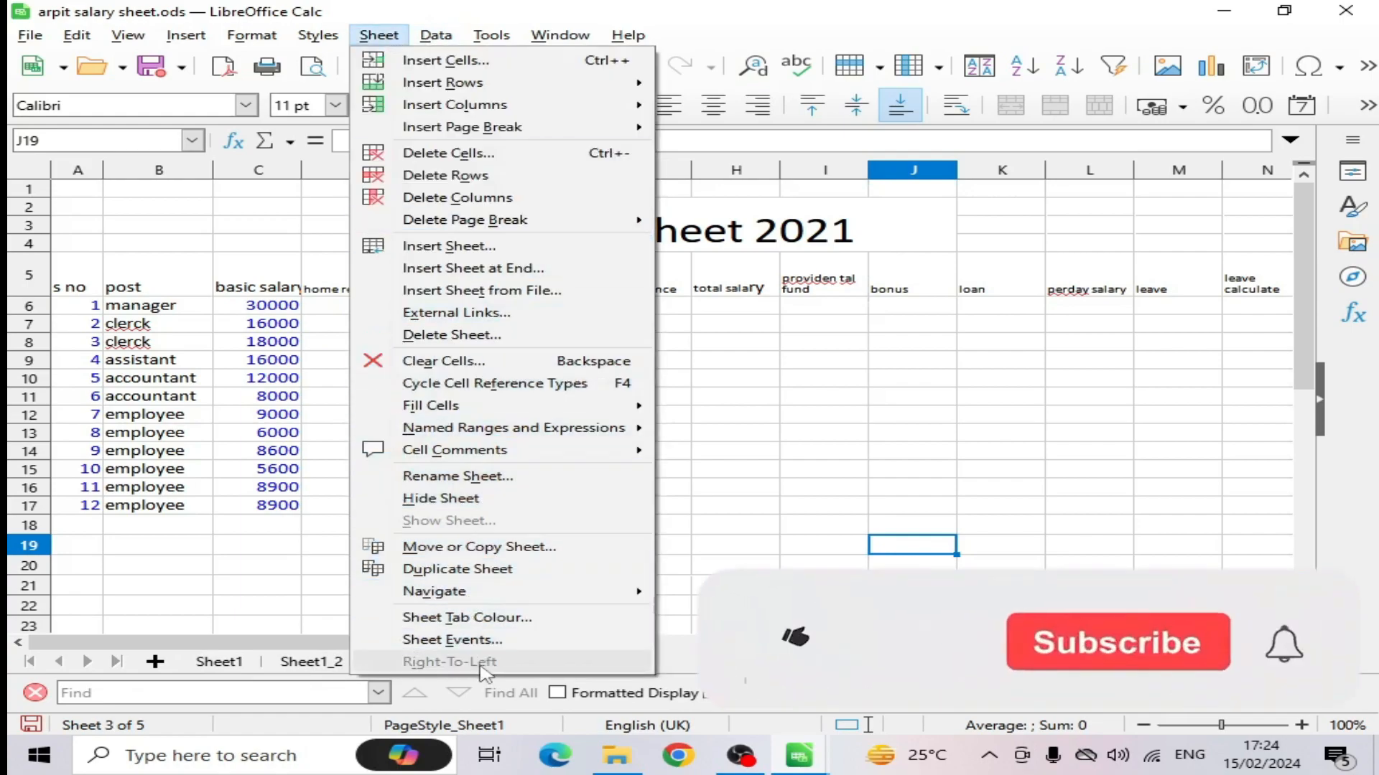
{"action": "left_click", "coordinate": [797, 523]}
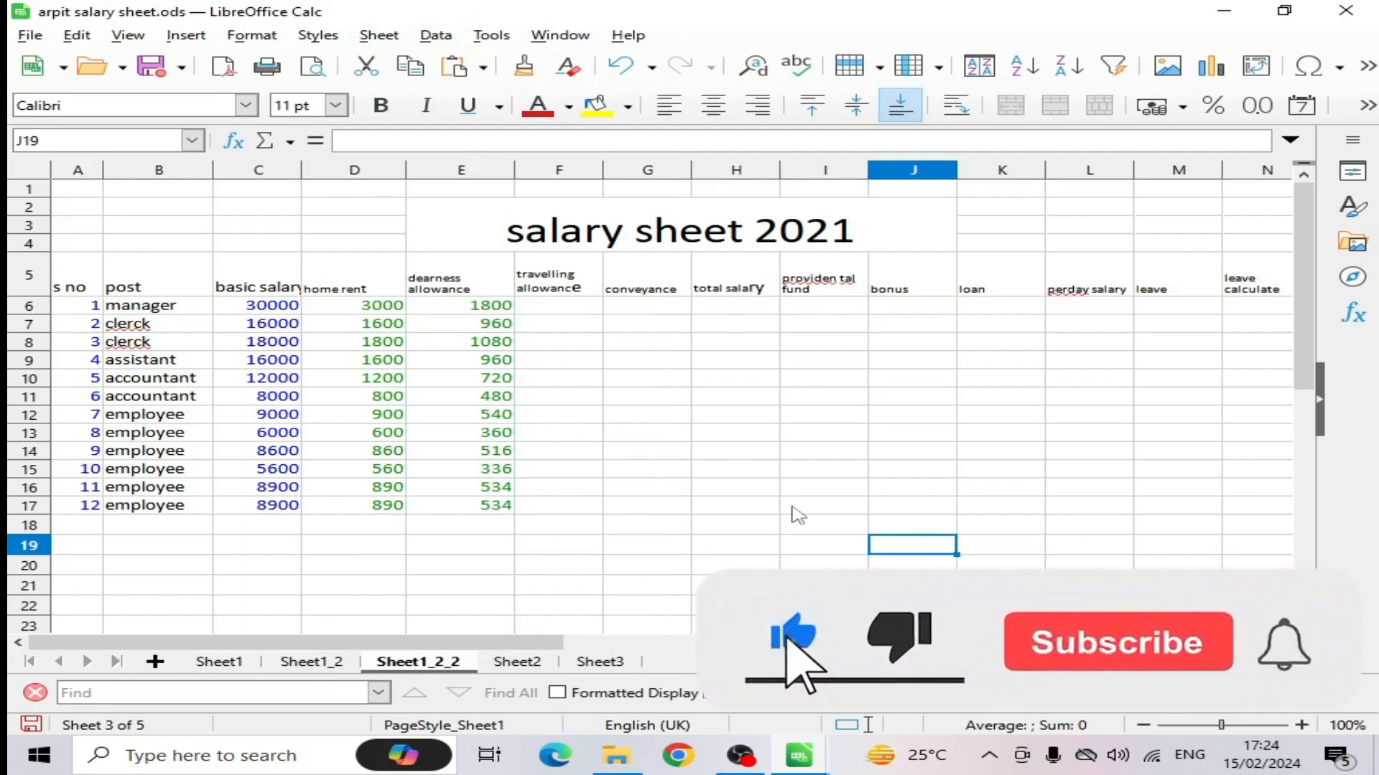